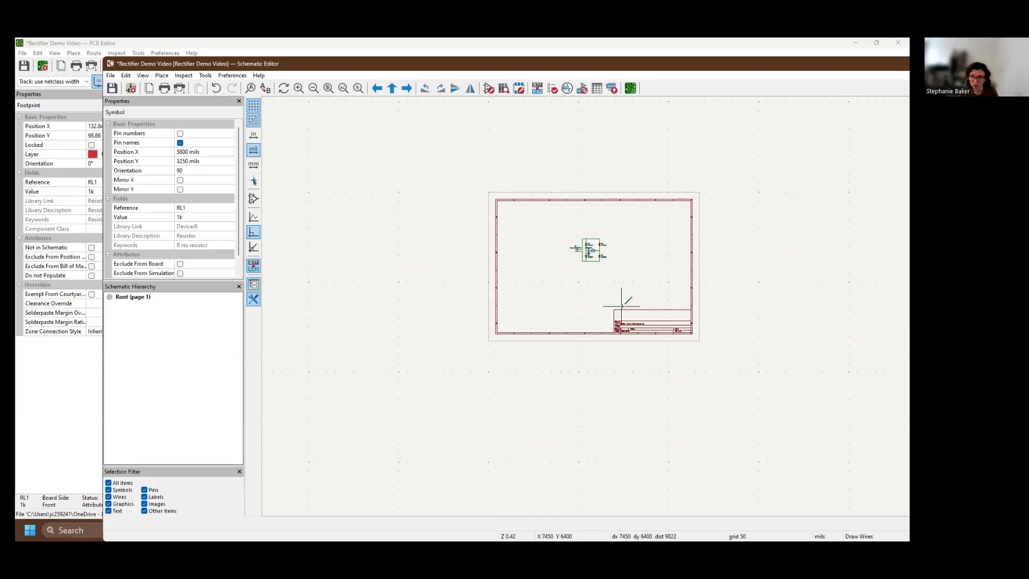
# View the rectifier circuit up close, then close the schematic editor without saving and return to the PCB editor
pyautogui.moveTo(561, 203); pyautogui.dragTo(642, 385, button='middle')
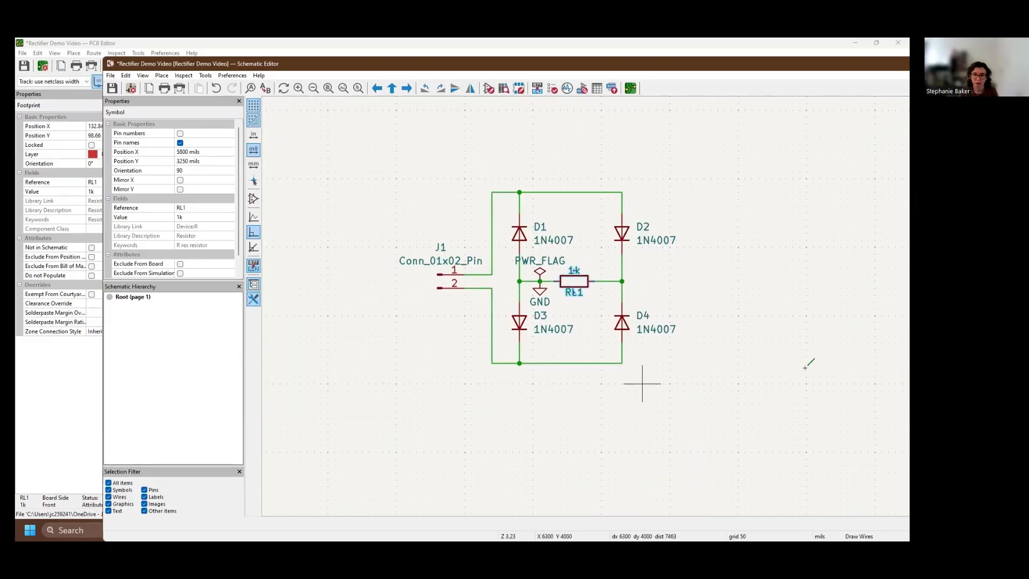
pyautogui.click(631, 88)
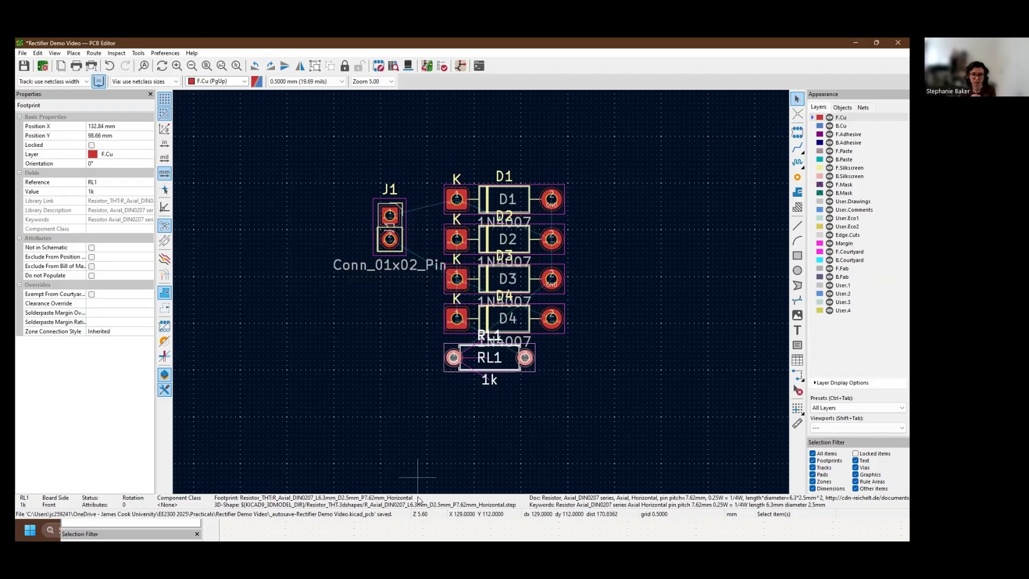
pyautogui.click(415, 528)
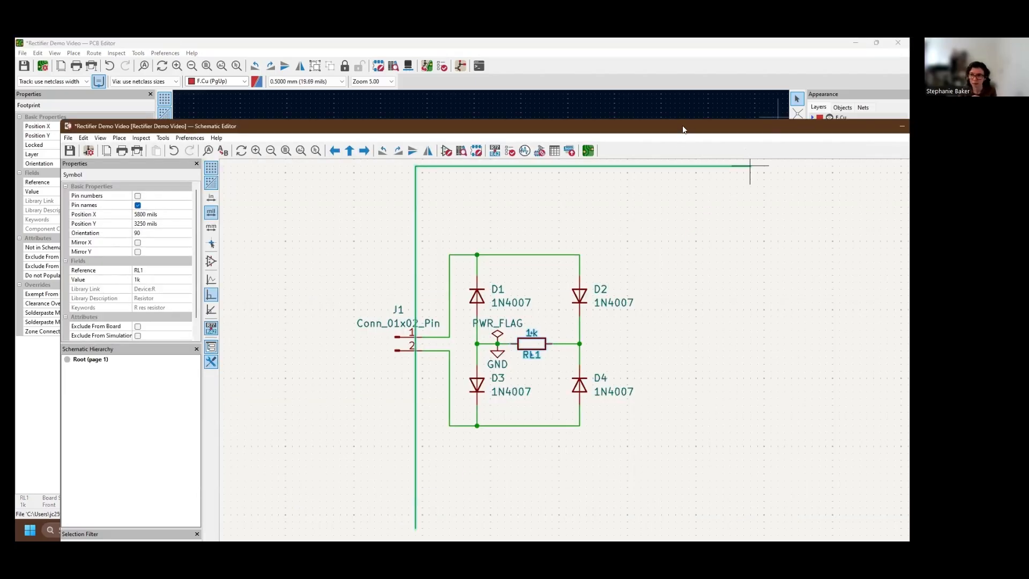
pyautogui.moveTo(682, 126); pyautogui.dragTo(395, 162)
pyautogui.click(658, 160)
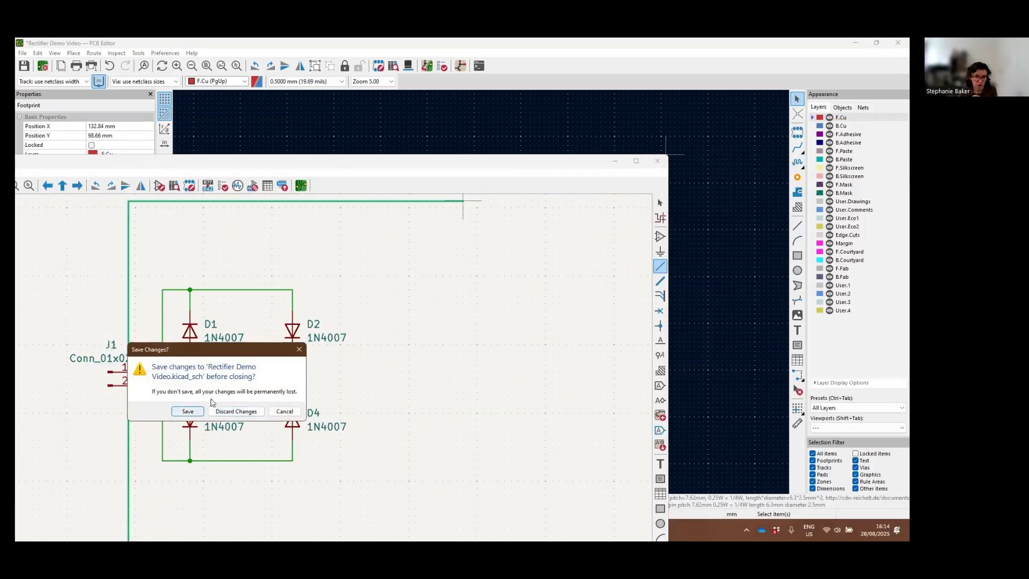
pyautogui.click(217, 411)
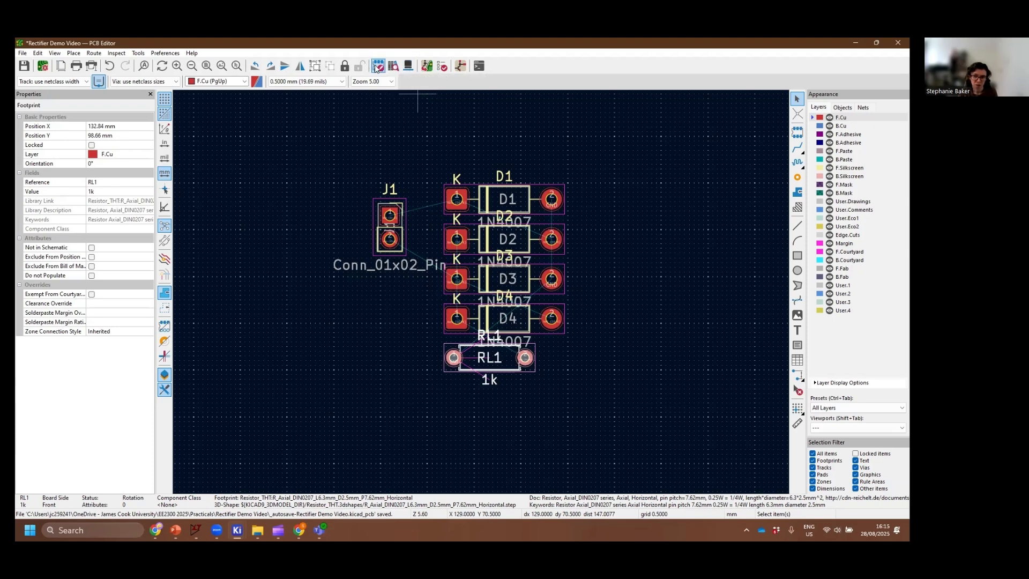
# Inspect the unplaced components in the 3D viewer from different angles, and close the viewer
pyautogui.click(406, 68)
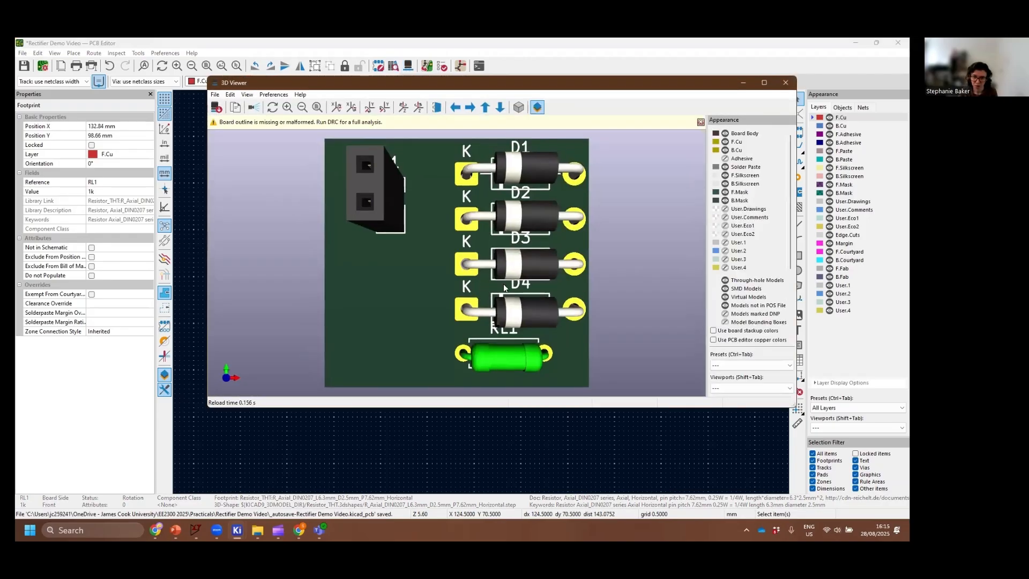
pyautogui.rightClick(422, 247)
pyautogui.click(367, 310)
pyautogui.moveTo(390, 313); pyautogui.dragTo(547, 382)
pyautogui.click(785, 82)
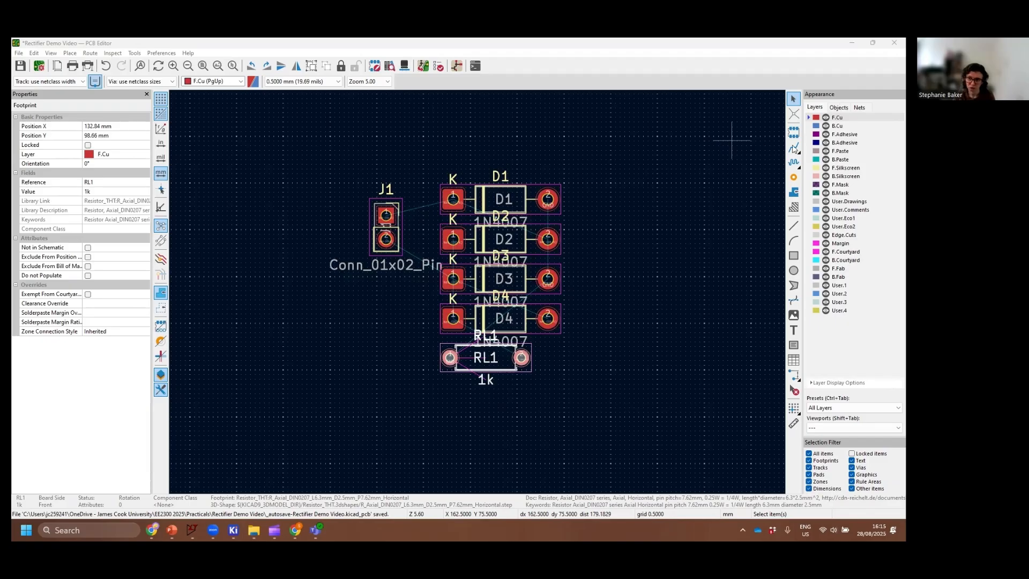
pyautogui.click(763, 140)
pyautogui.click(793, 133)
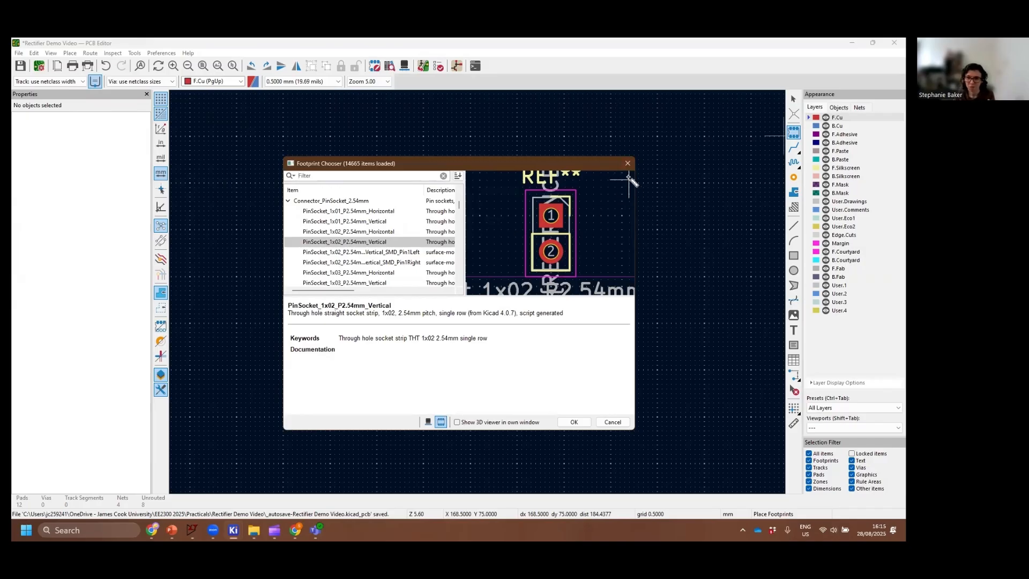
pyautogui.click(628, 162)
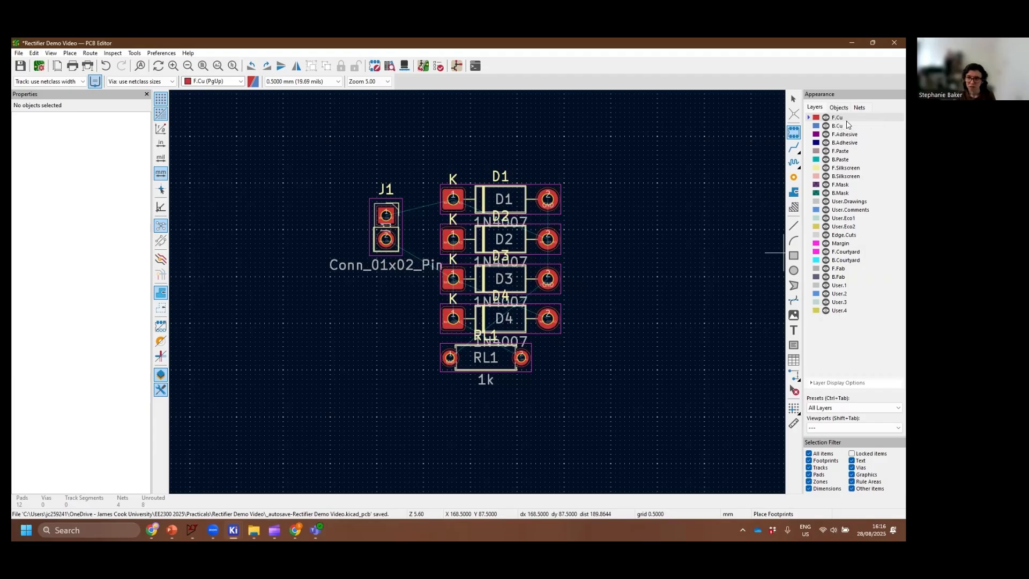
# Switch the active layer back and forth between F.Cu and B.Cu to compare the front and back copper
pyautogui.click(849, 126)
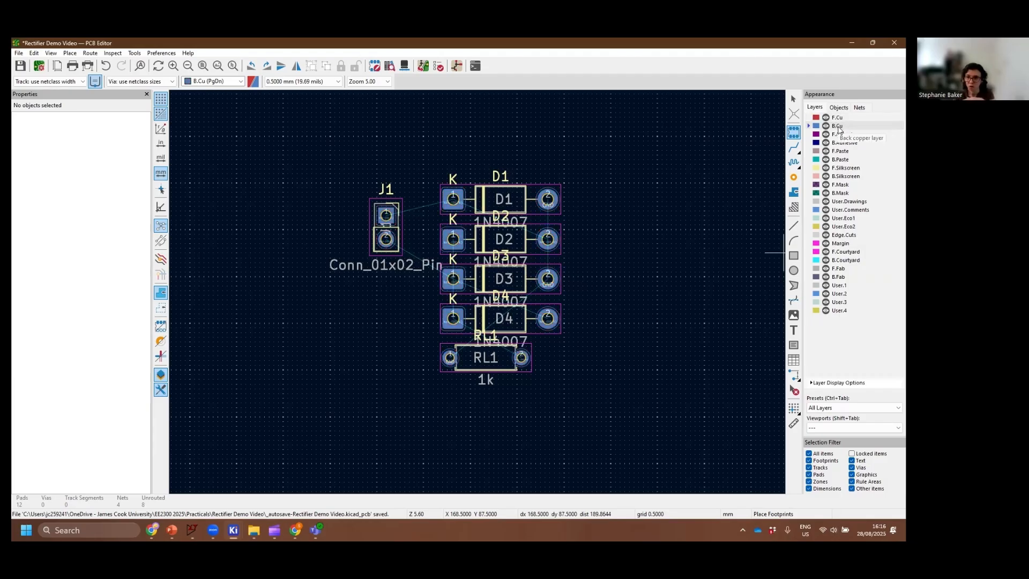
pyautogui.click(838, 117)
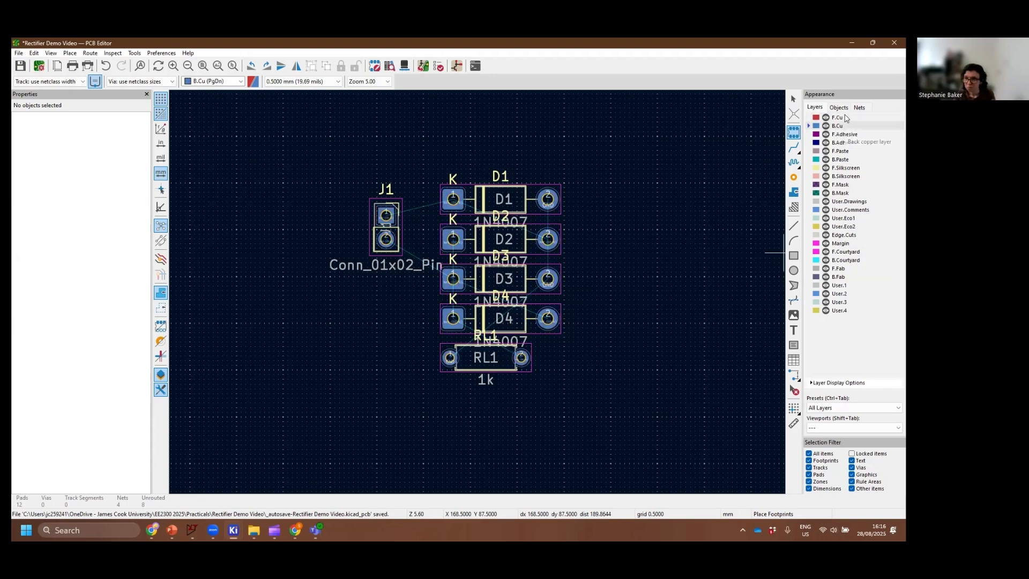
pyautogui.click(844, 126)
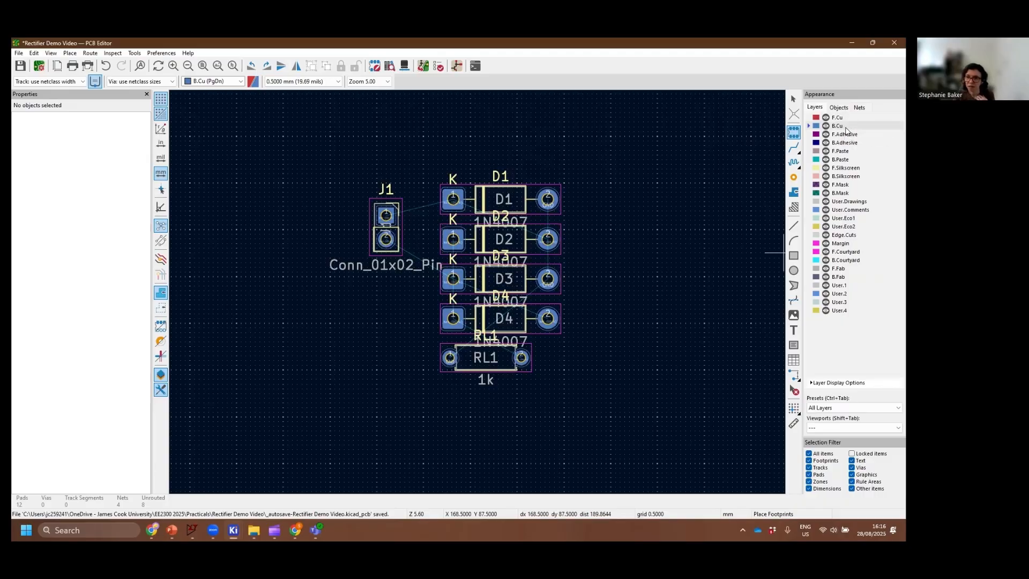
pyautogui.click(845, 118)
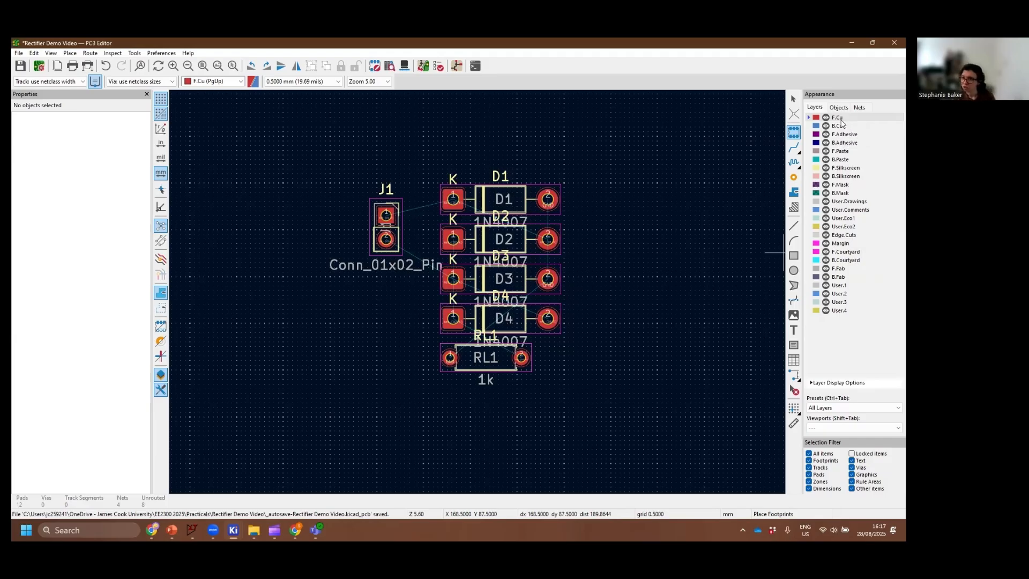
pyautogui.click(877, 126)
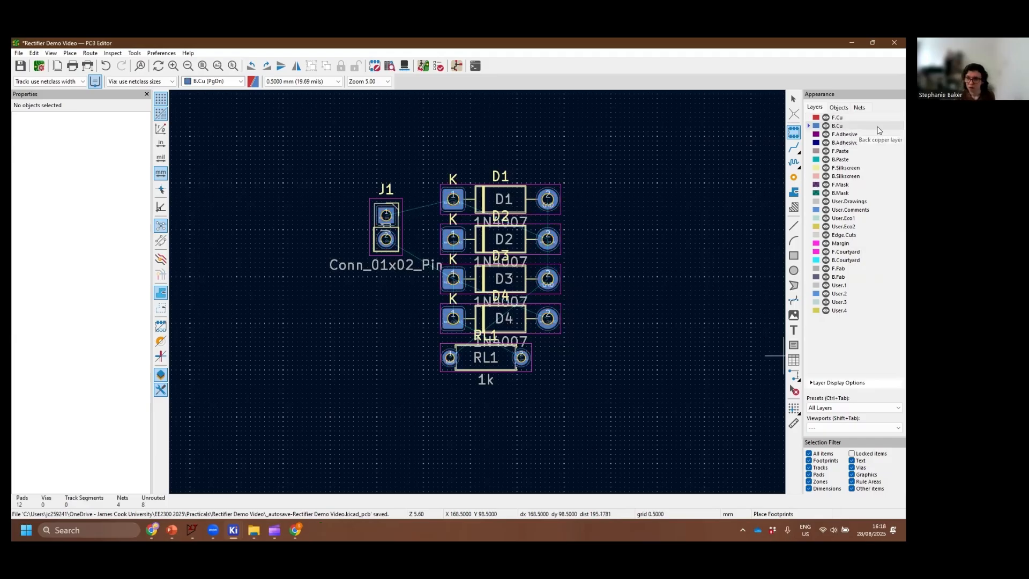
# Make the F.Adhesive, B.Mask and both silkscreen layers active in turn, finishing with Edge.Cuts as the active layer
pyautogui.click(856, 134)
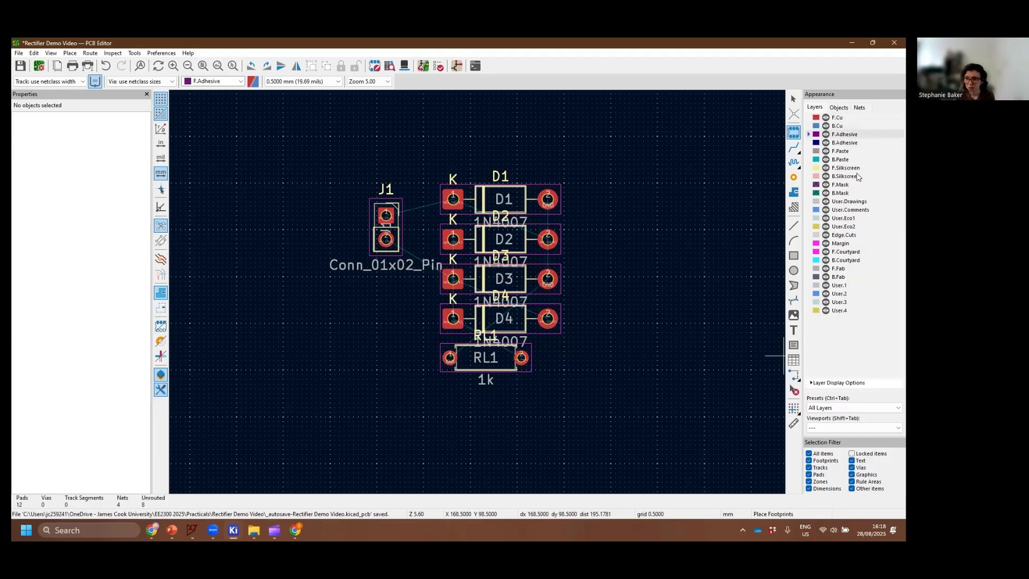
pyautogui.click(858, 177)
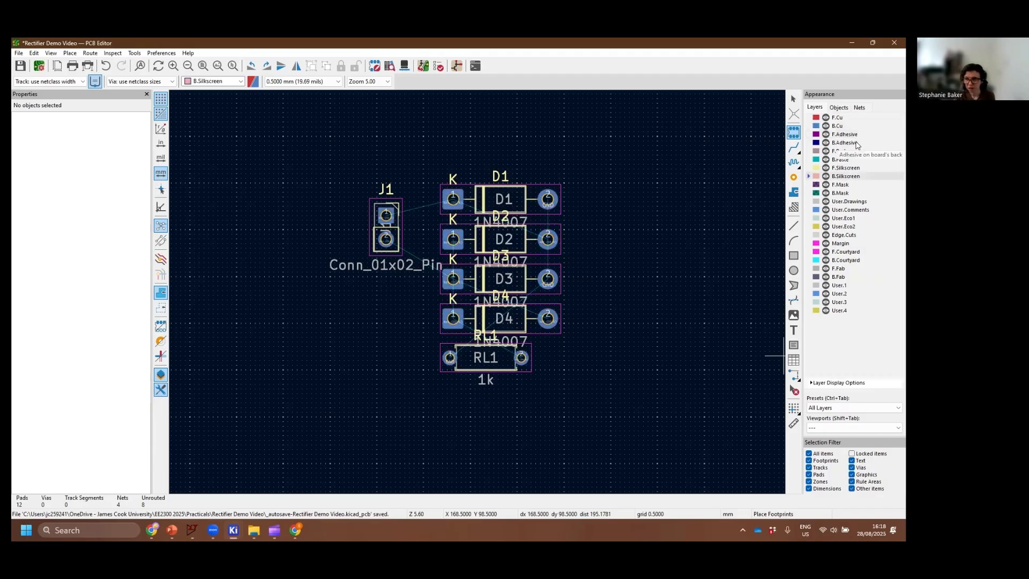
pyautogui.click(857, 134)
pyautogui.click(859, 193)
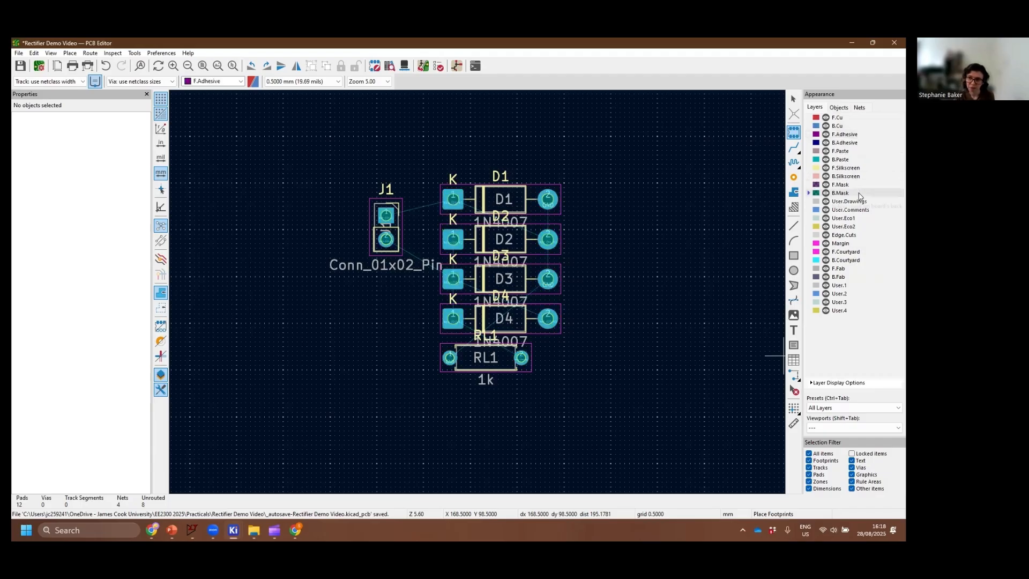
pyautogui.click(857, 168)
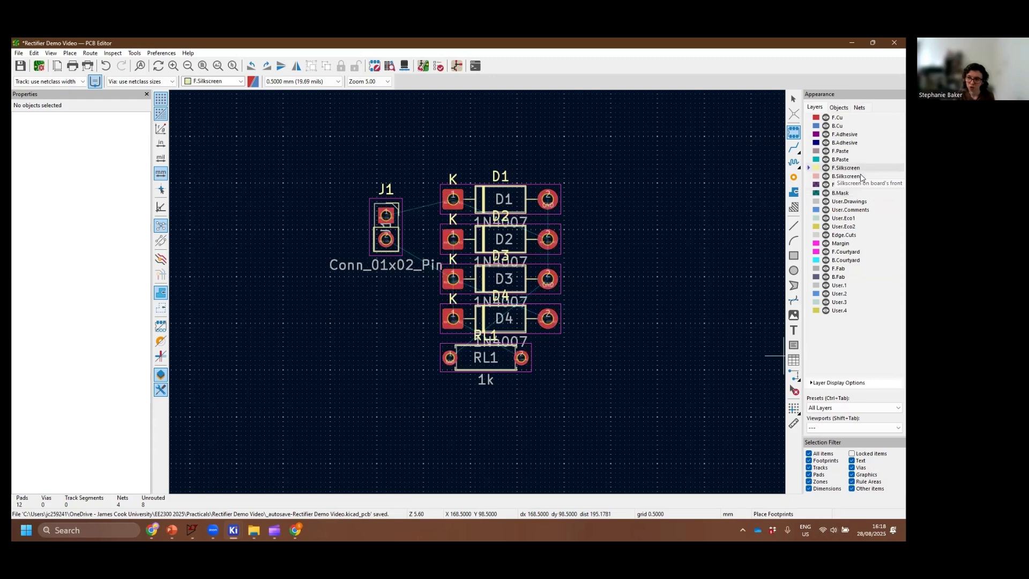
pyautogui.click(859, 176)
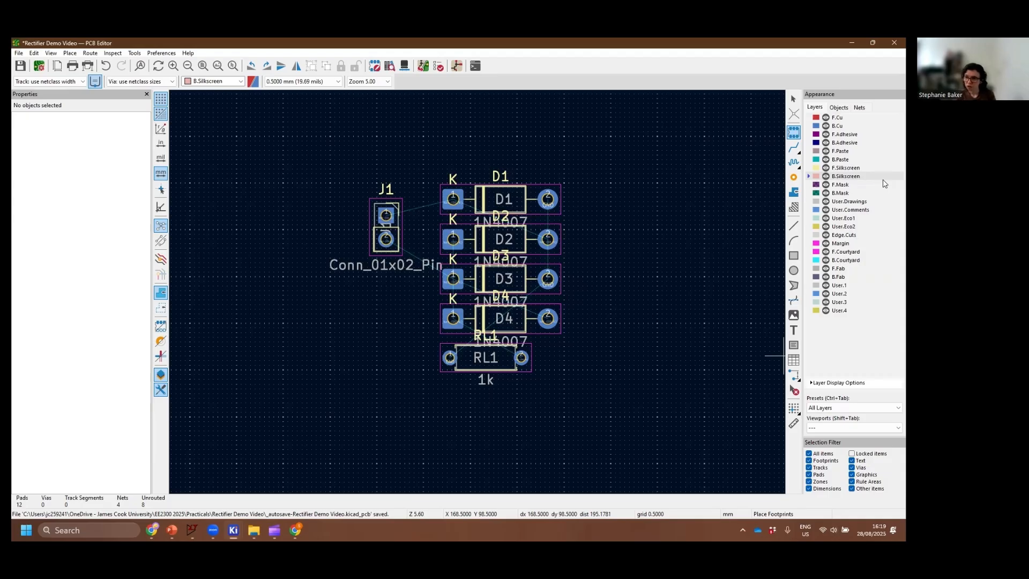
pyautogui.click(841, 236)
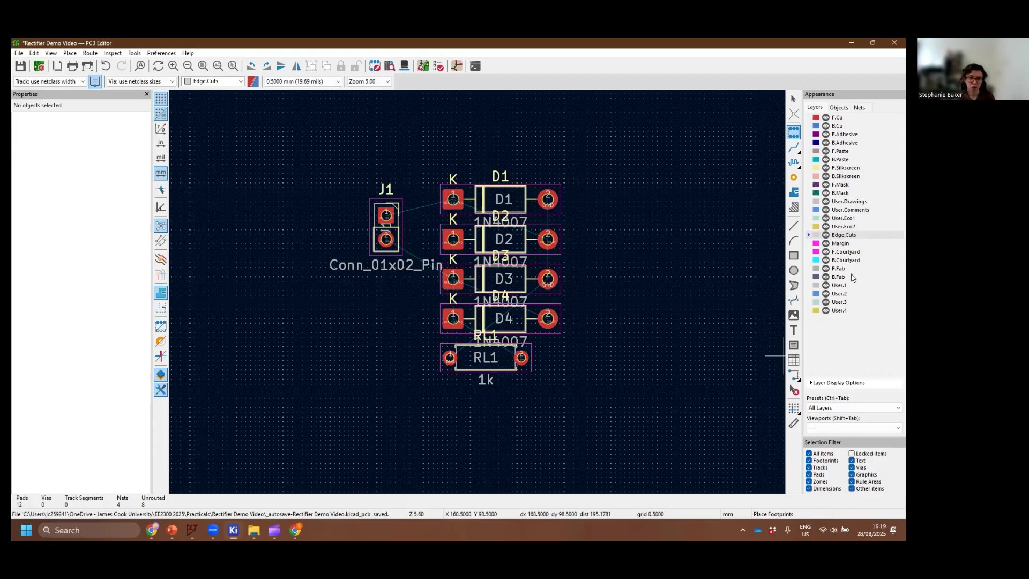
pyautogui.click(683, 330)
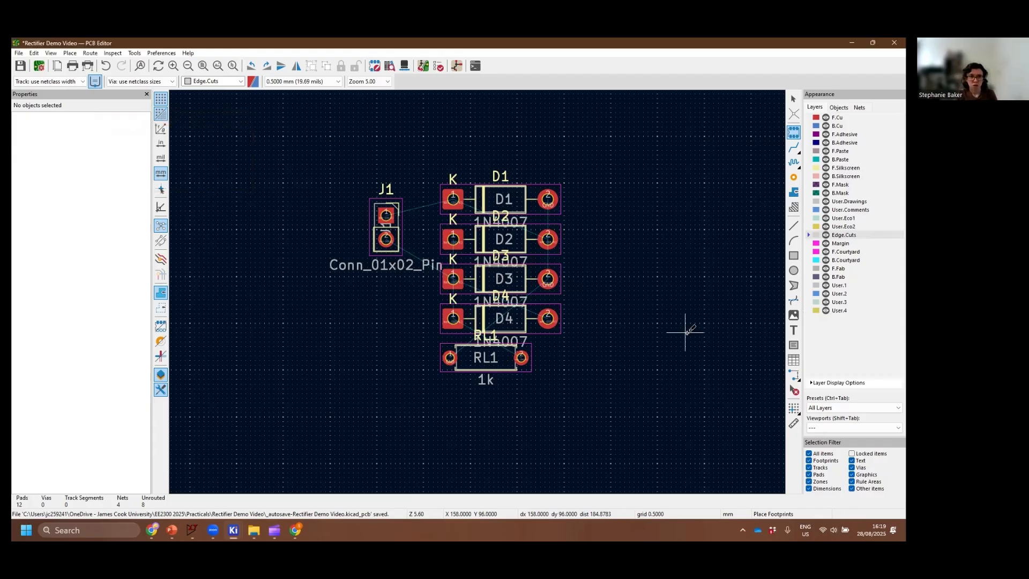
pyautogui.click(627, 163)
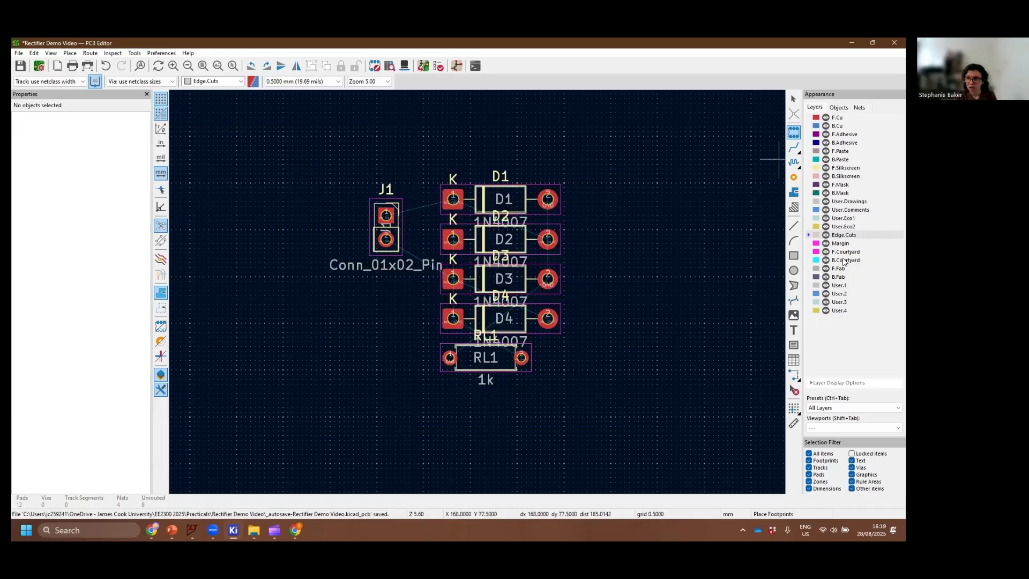
pyautogui.click(793, 133)
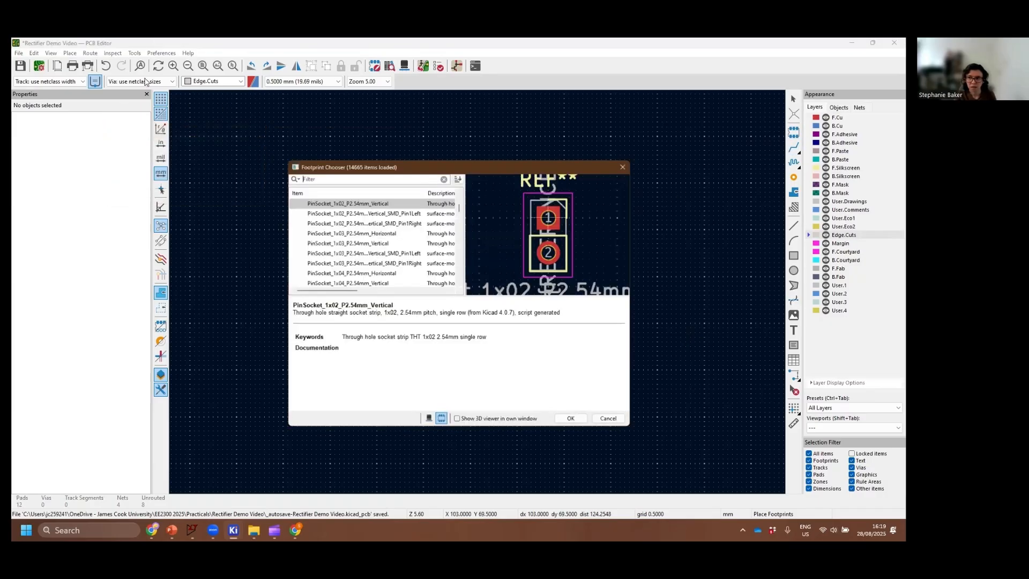
pyautogui.click(627, 163)
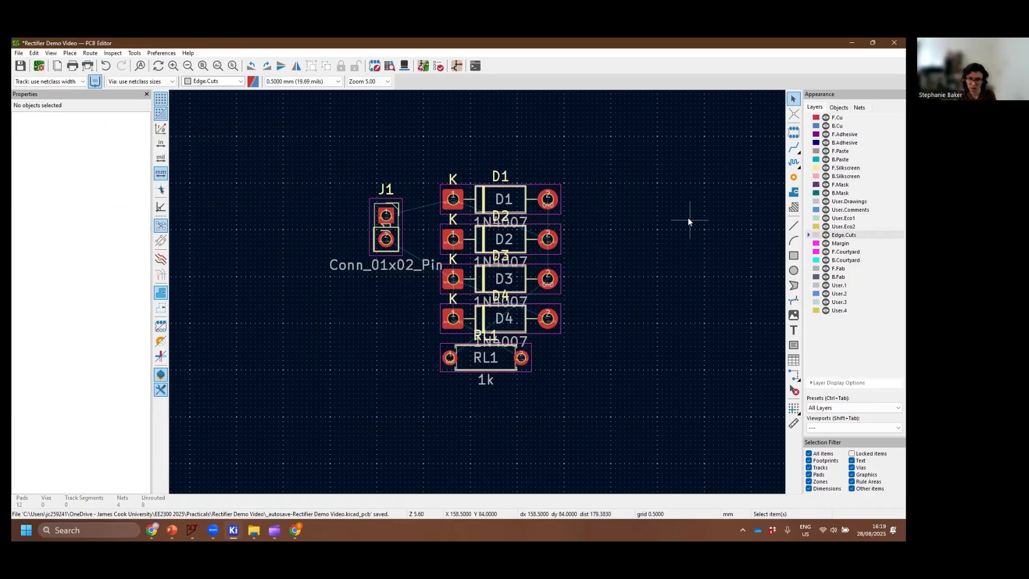
# Open the board setup and review the full list of board editor layers and their types
pyautogui.click(39, 66)
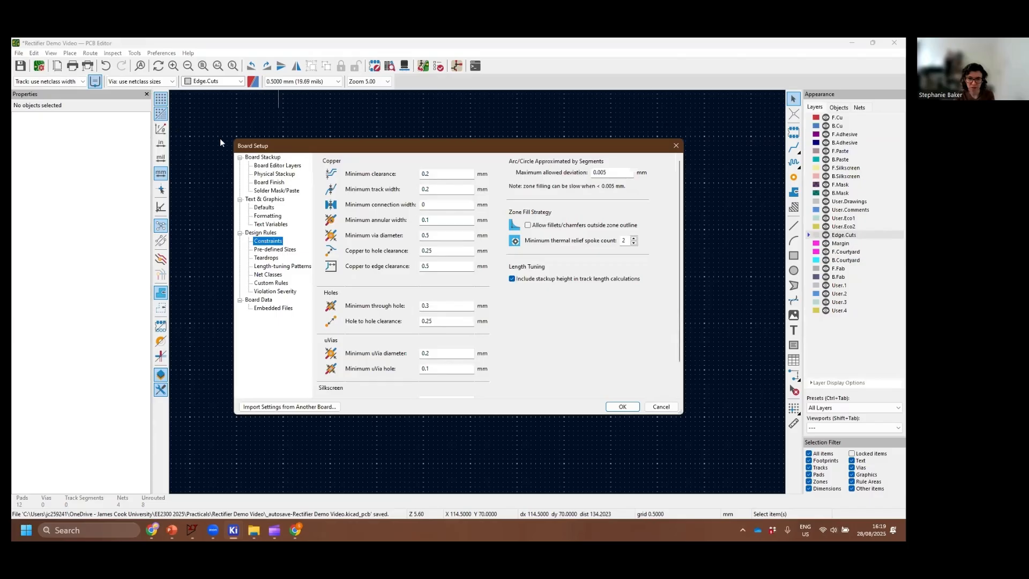
pyautogui.click(290, 167)
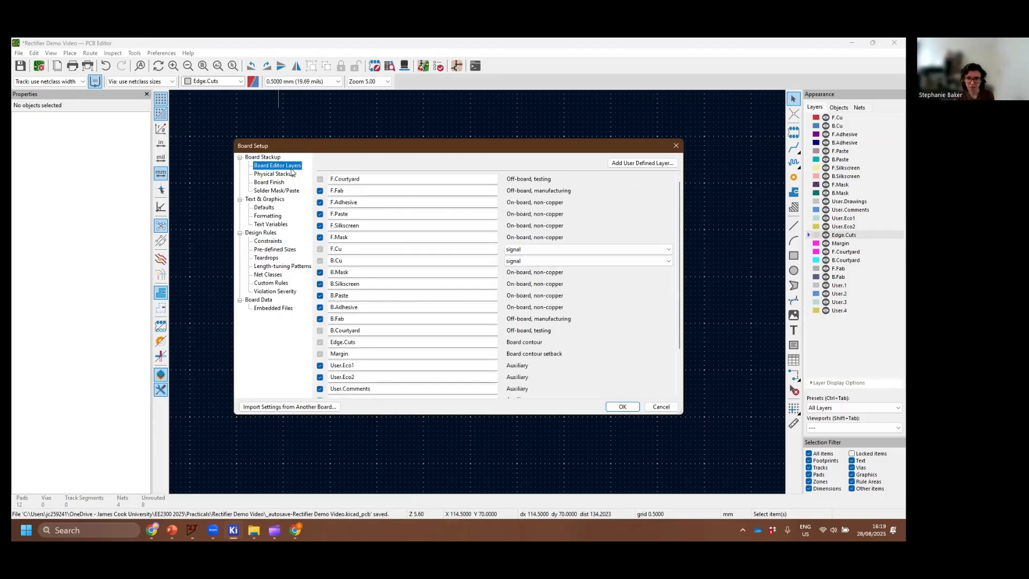
pyautogui.scroll(-2, 375, 335)
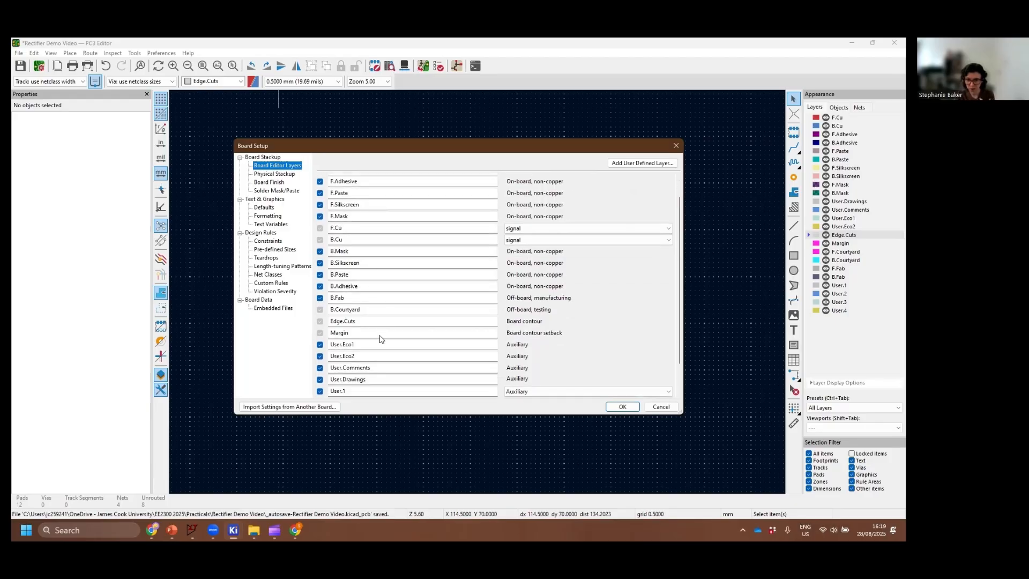
pyautogui.scroll(2, 403, 349)
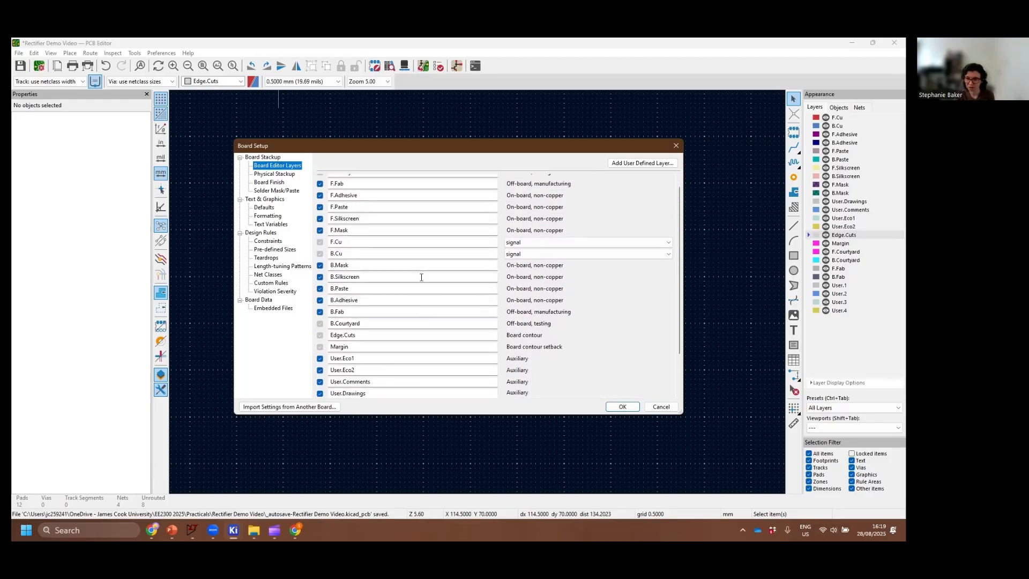
pyautogui.scroll(1, 421, 277)
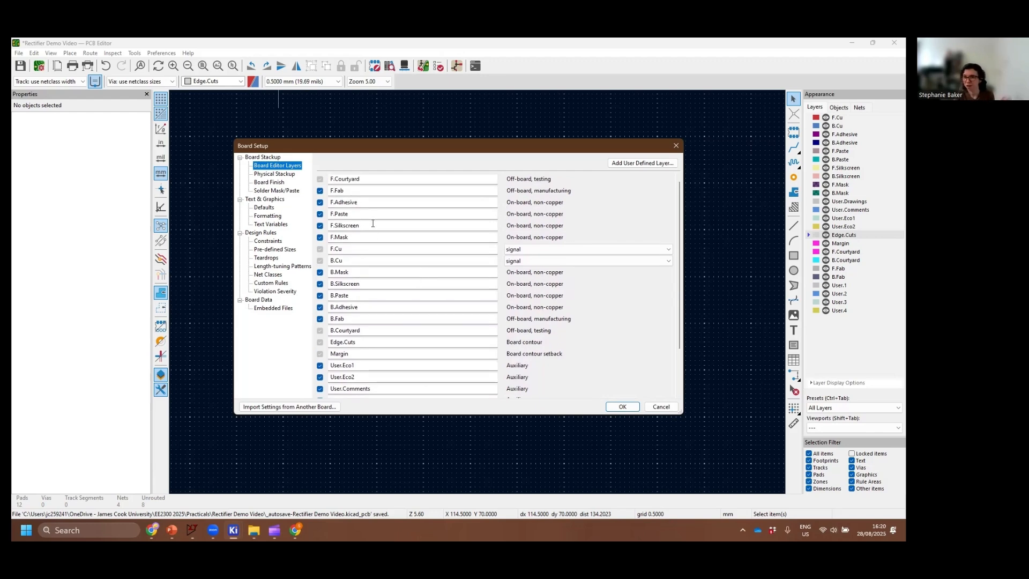
# Review the board's physical stackup and the selectable copper layer counts without changing the number of layers
pyautogui.click(270, 175)
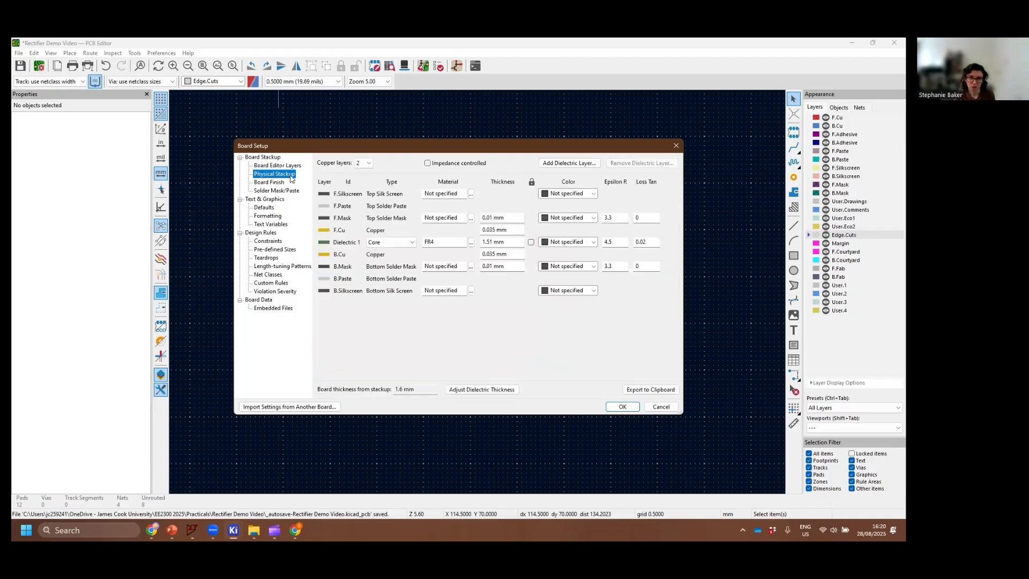
pyautogui.click(368, 164)
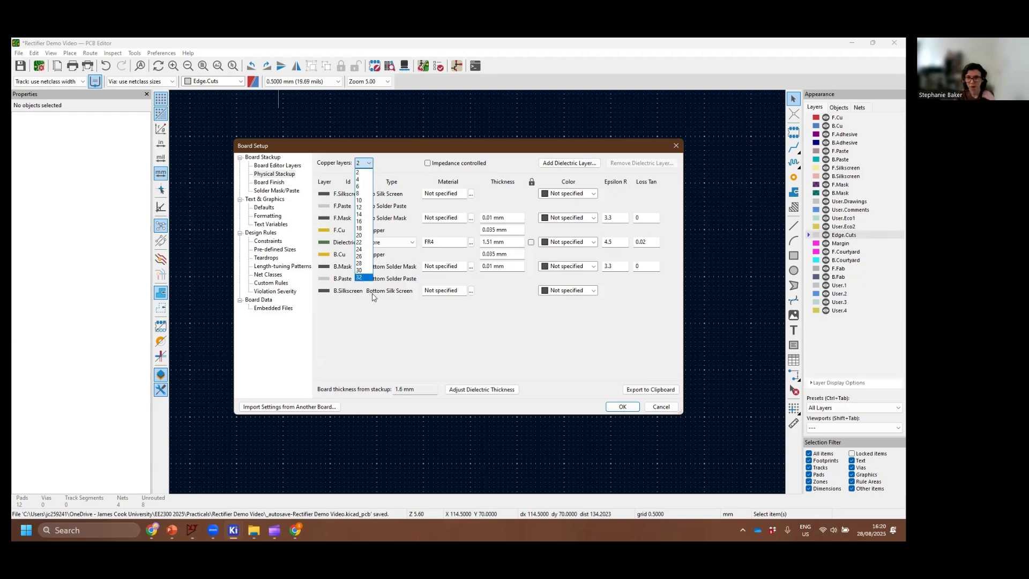
pyautogui.click(392, 329)
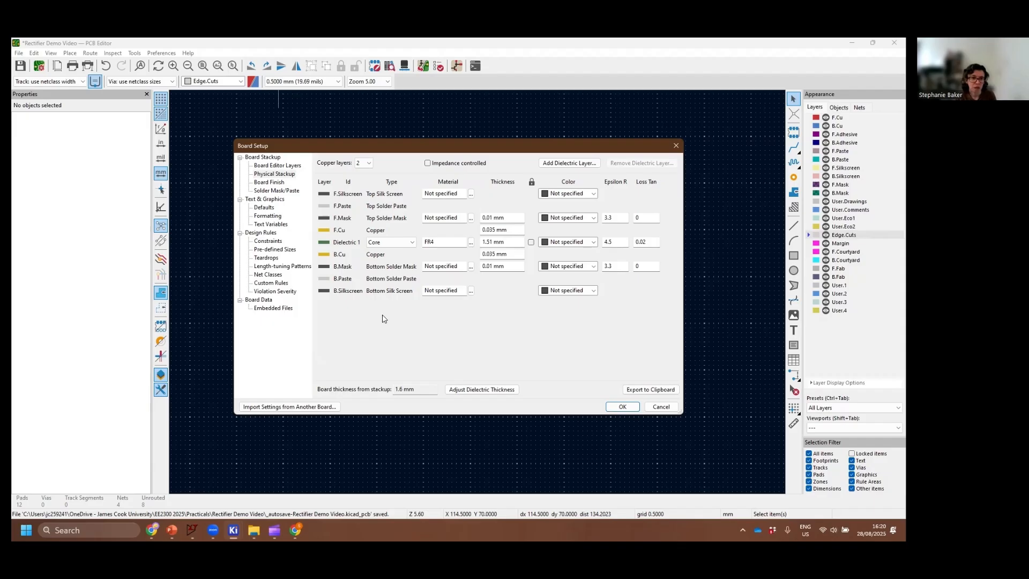
# In the board's design rule constraints, set the minimum copper clearance and the minimum track width to 0.5 mm each
pyautogui.click(278, 244)
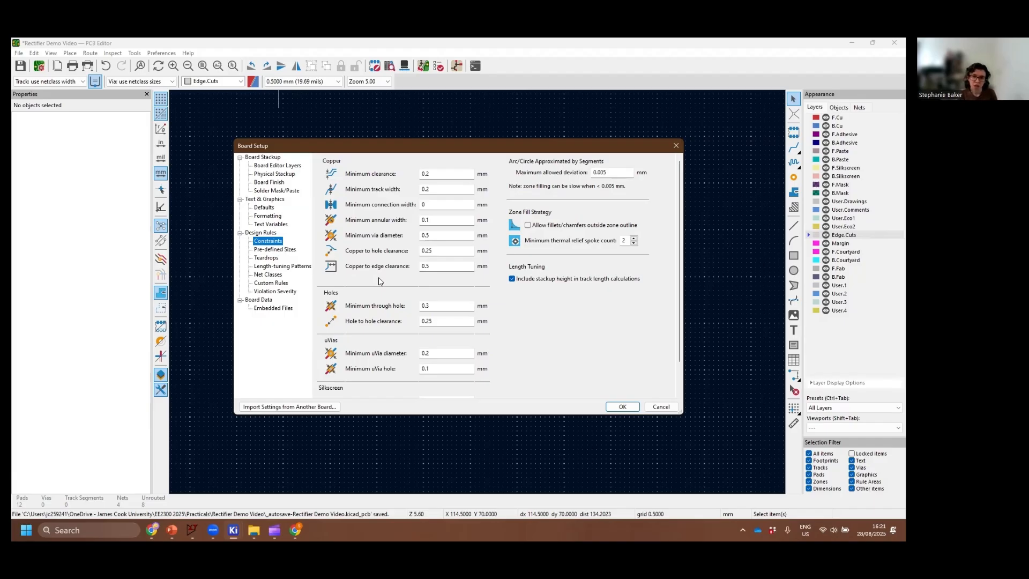
pyautogui.click(456, 174)
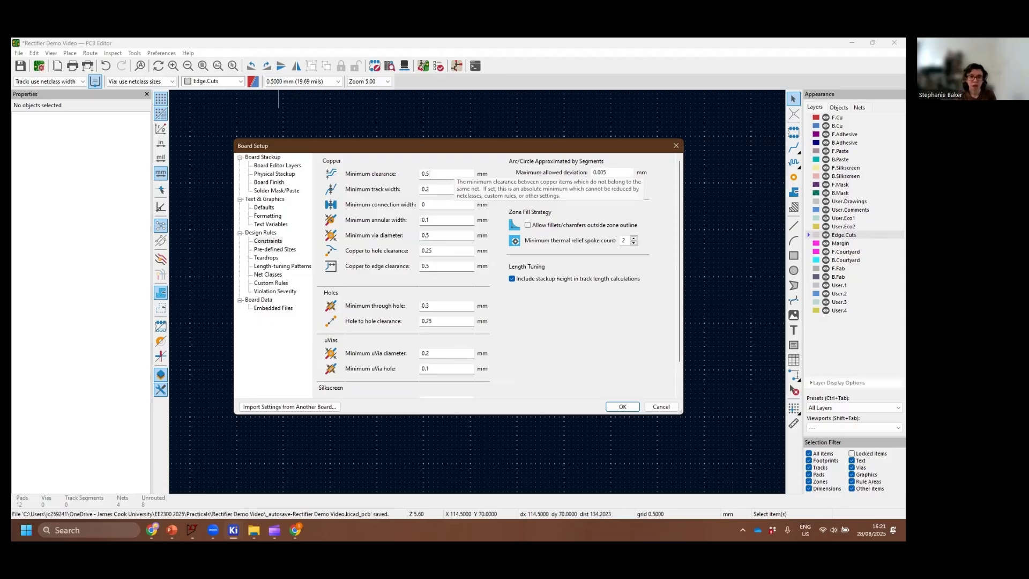
pyautogui.click(444, 189)
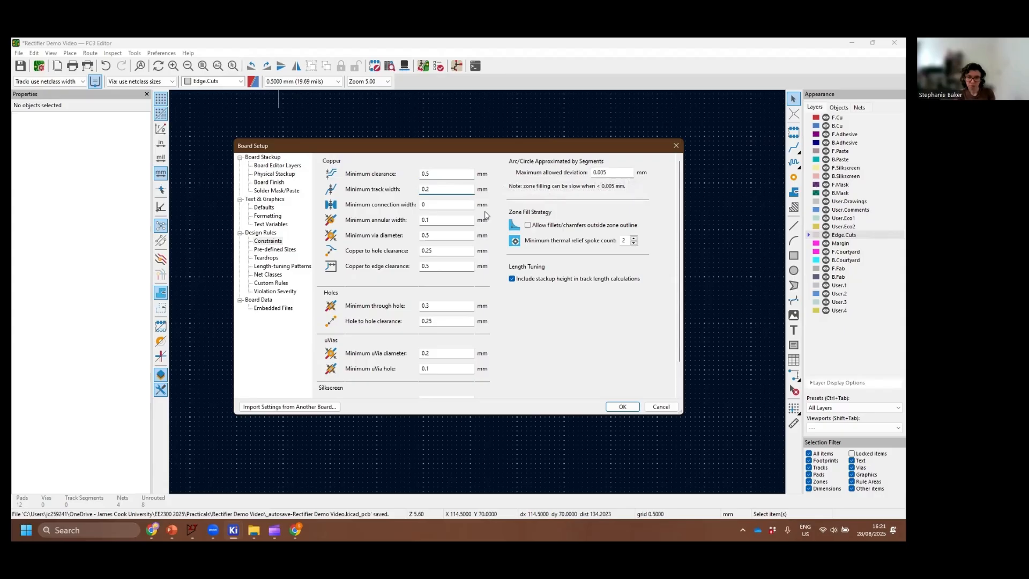
pyautogui.press('BackSpace')
pyautogui.write('5')
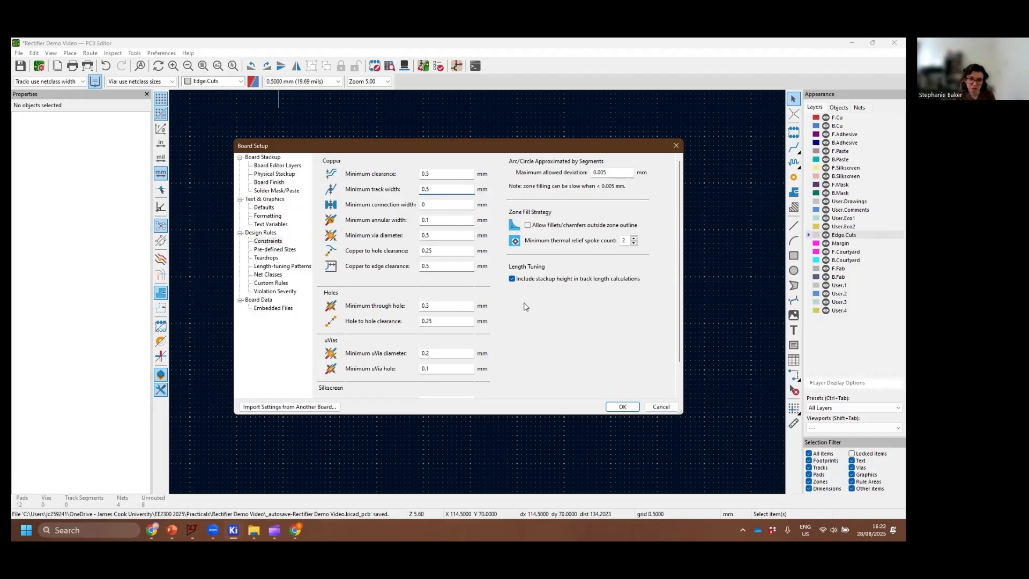
# Set the minimum annular width constraint to 0.4 mm
pyautogui.click(451, 223)
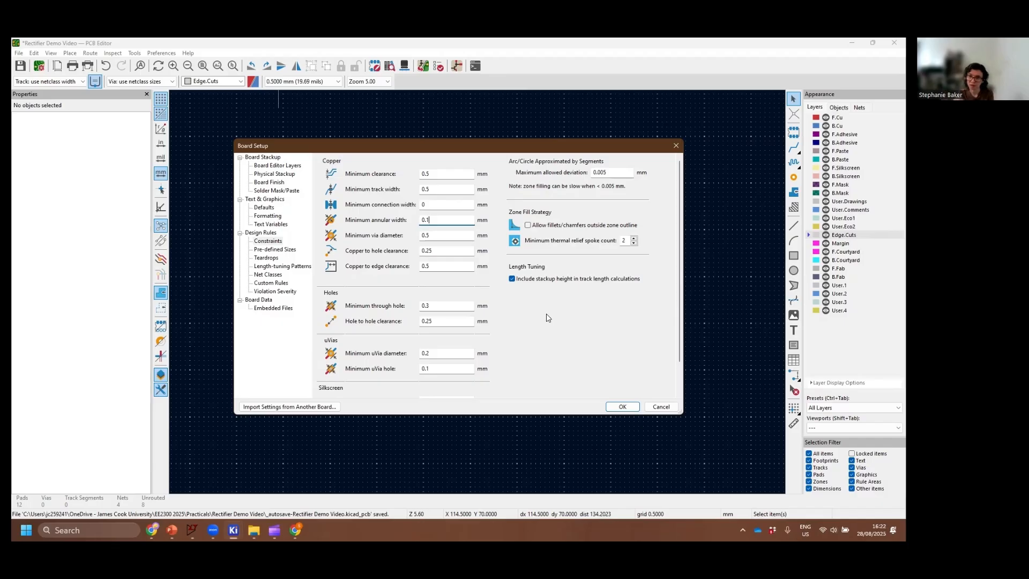
pyautogui.press('BackSpace')
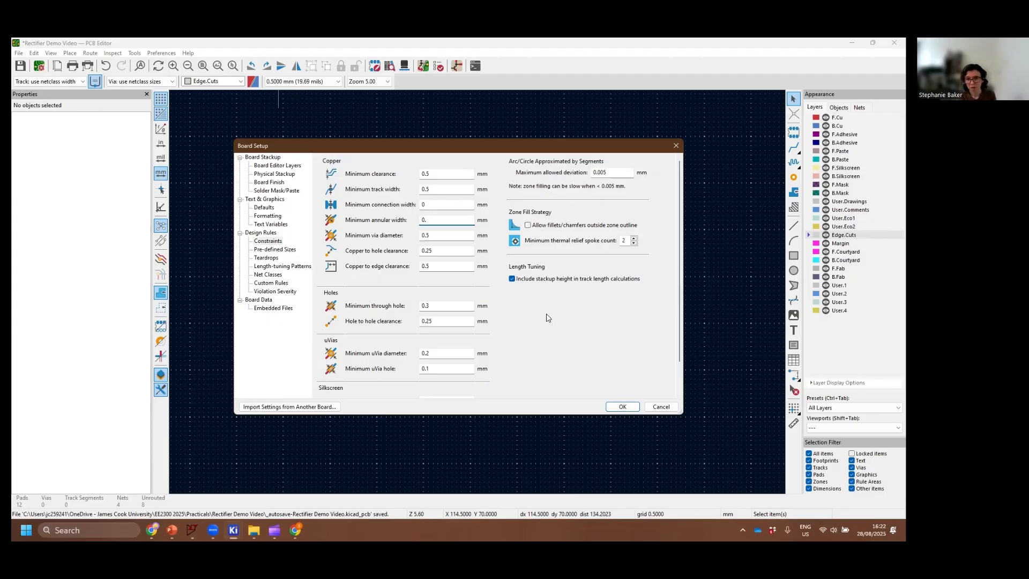
pyautogui.write('4')
pyautogui.click(437, 237)
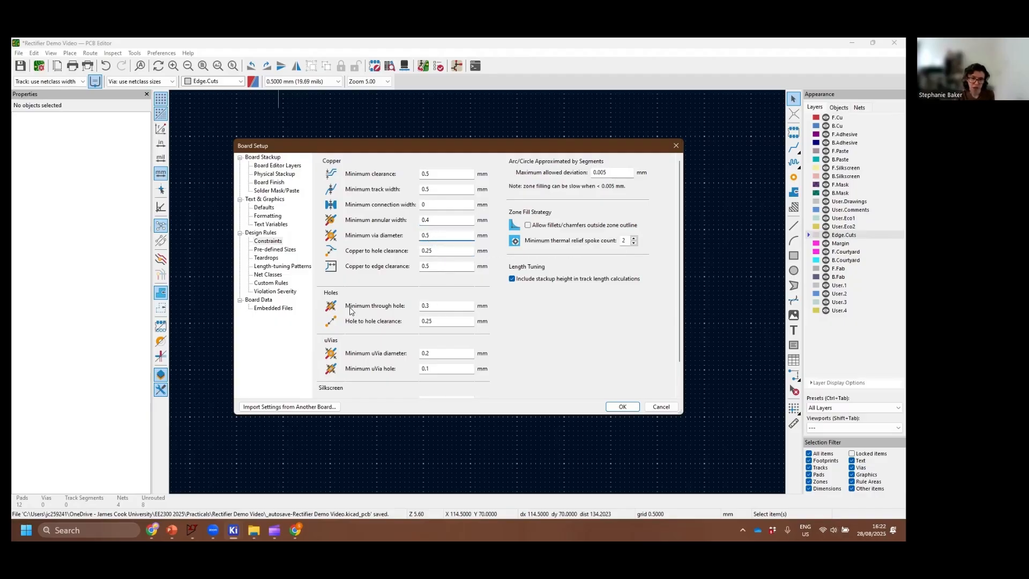
# Set the minimum through hole constraint to 0.8 mm and apply the board setup
pyautogui.click(431, 307)
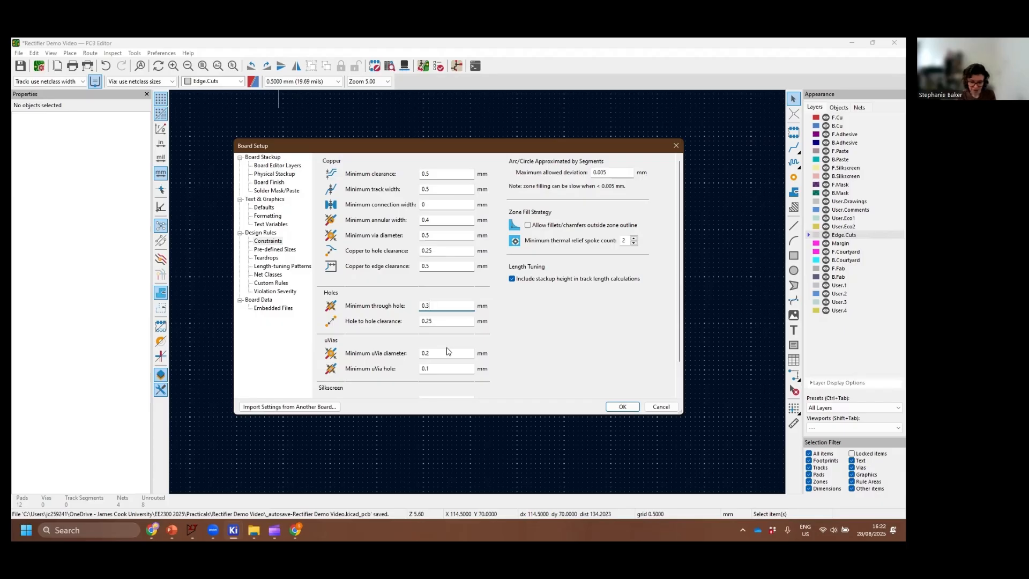
pyautogui.press('BackSpace')
pyautogui.write('8')
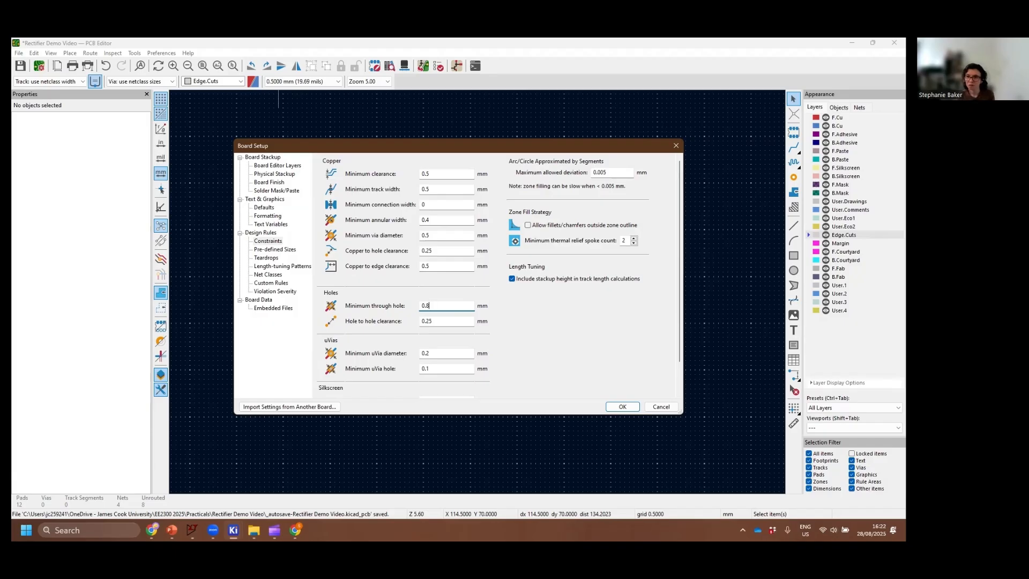
pyautogui.scroll(-1, 471, 358)
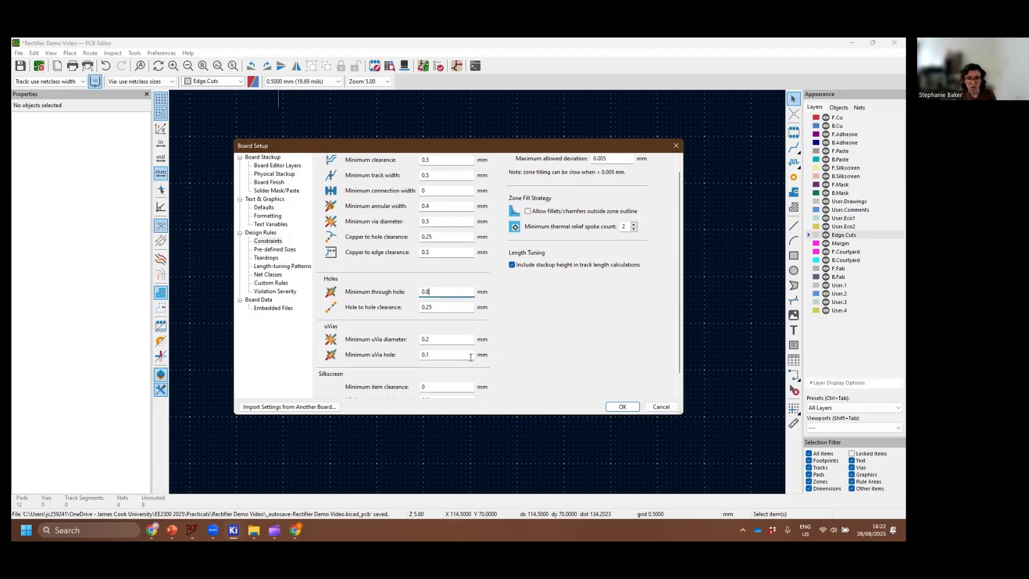
pyautogui.scroll(-2, 471, 364)
pyautogui.scroll(4, 475, 367)
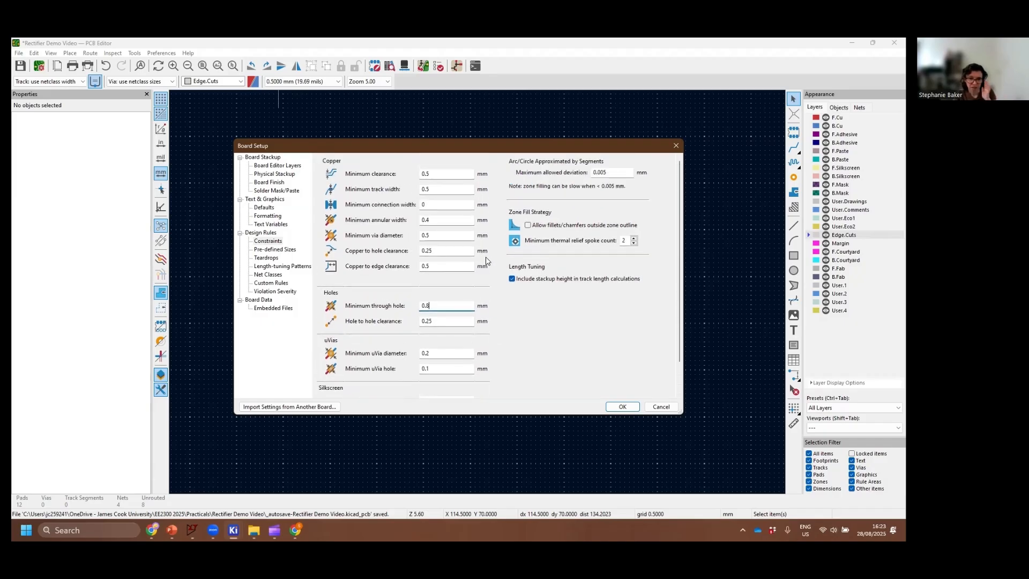
pyautogui.scroll(-1, 488, 263)
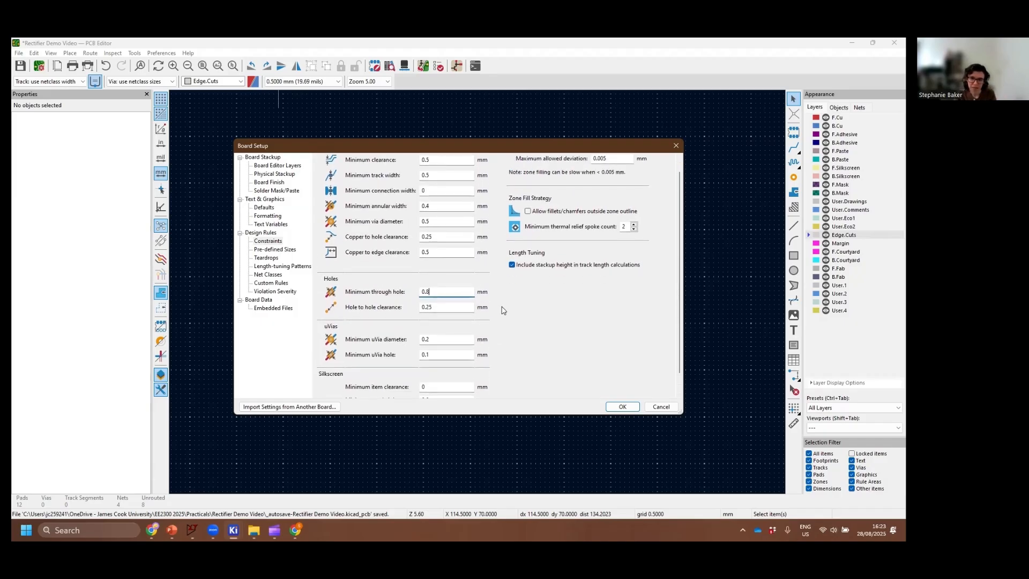
pyautogui.click(632, 407)
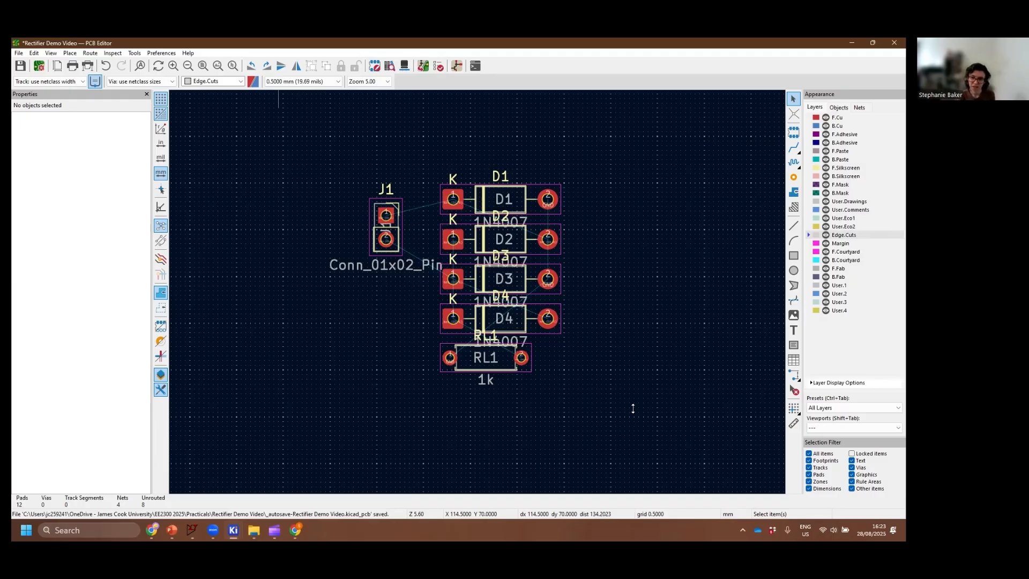
# Rotate the Conn_01x02_Pin value text of connector J1 to vertical and place it along the connector's left side
pyautogui.scroll(2, 632, 409)
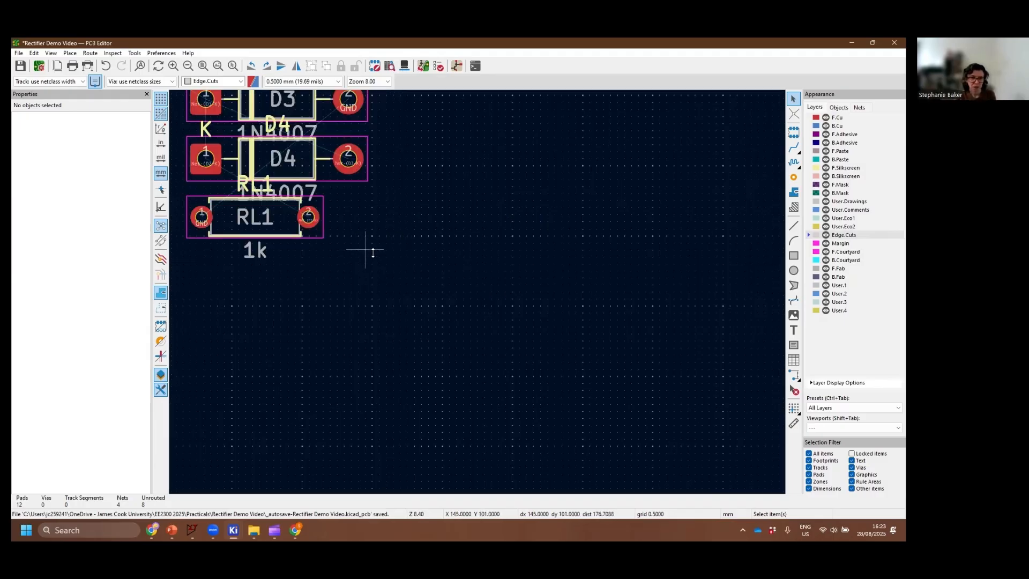
pyautogui.scroll(-2, 366, 258)
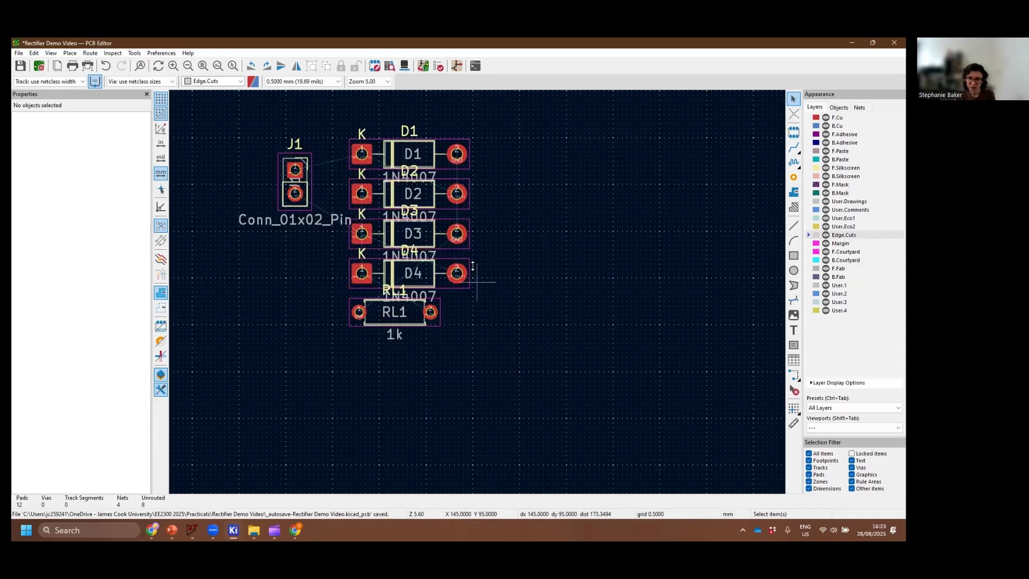
pyautogui.moveTo(518, 162); pyautogui.dragTo(571, 257, button='middle')
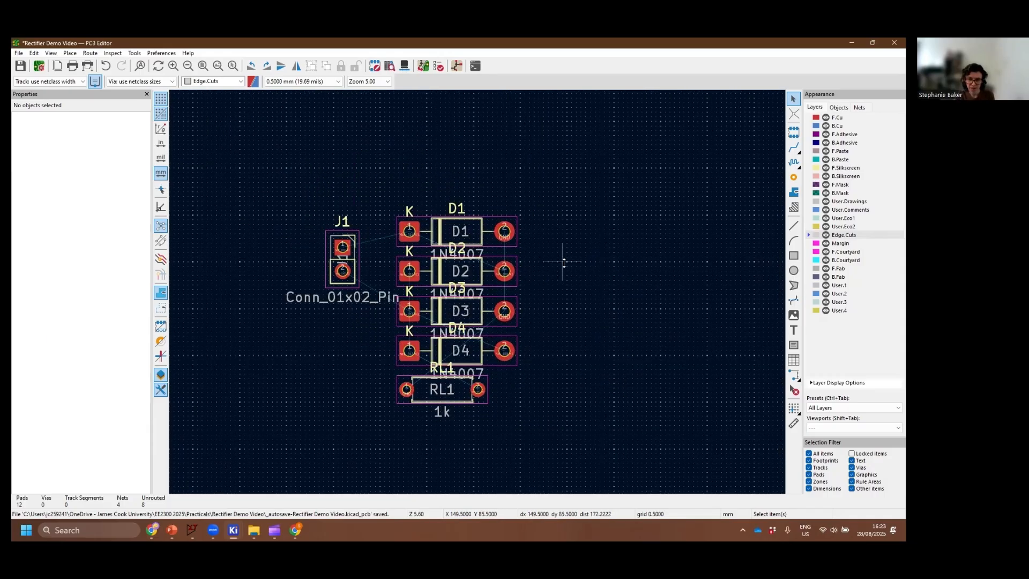
pyautogui.scroll(2, 558, 262)
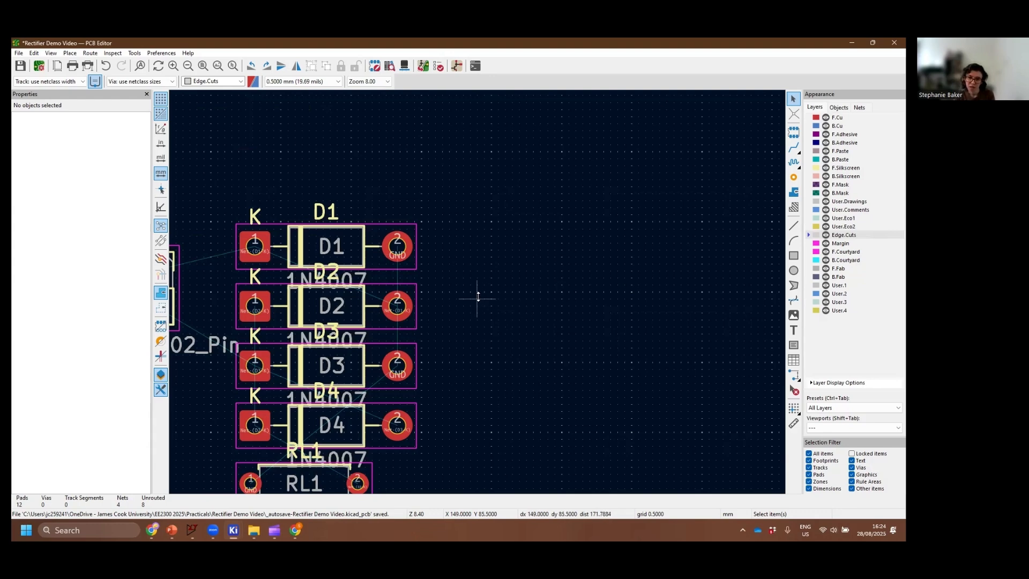
pyautogui.moveTo(475, 298); pyautogui.dragTo(620, 264, button='middle')
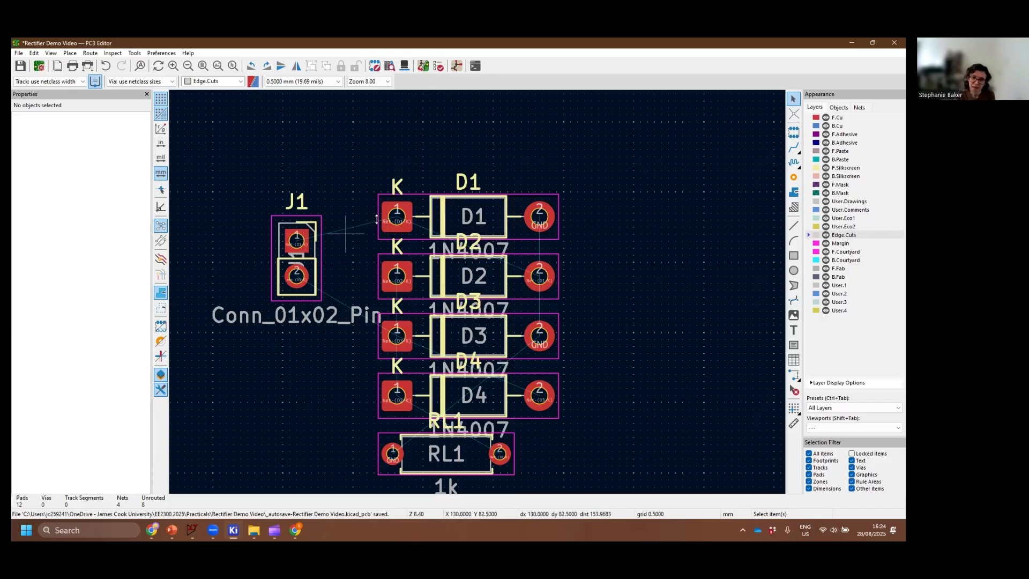
pyautogui.moveTo(444, 337); pyautogui.dragTo(485, 309, button='middle')
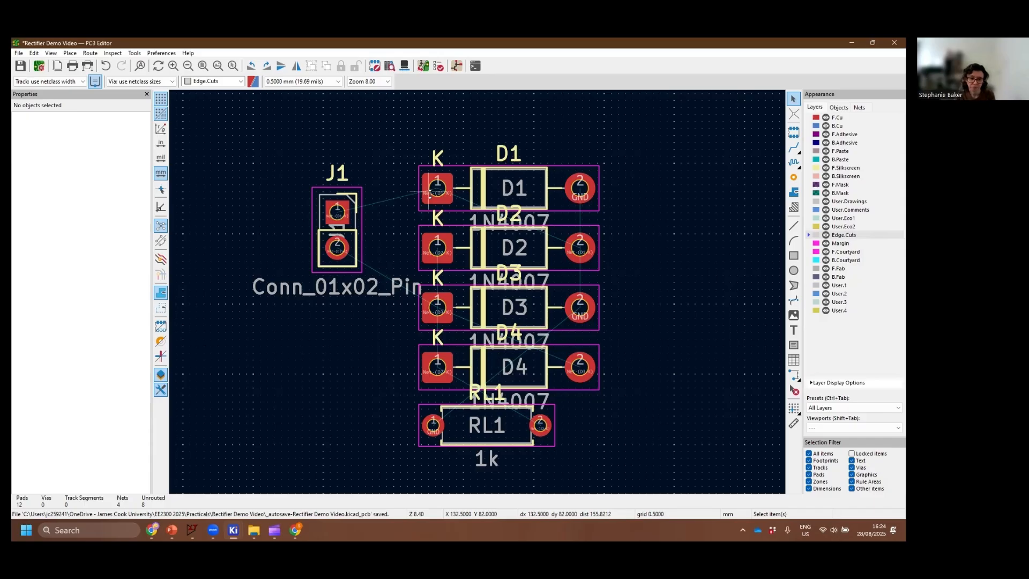
pyautogui.moveTo(349, 290); pyautogui.dragTo(291, 227)
pyautogui.press('r')
pyautogui.click(292, 228)
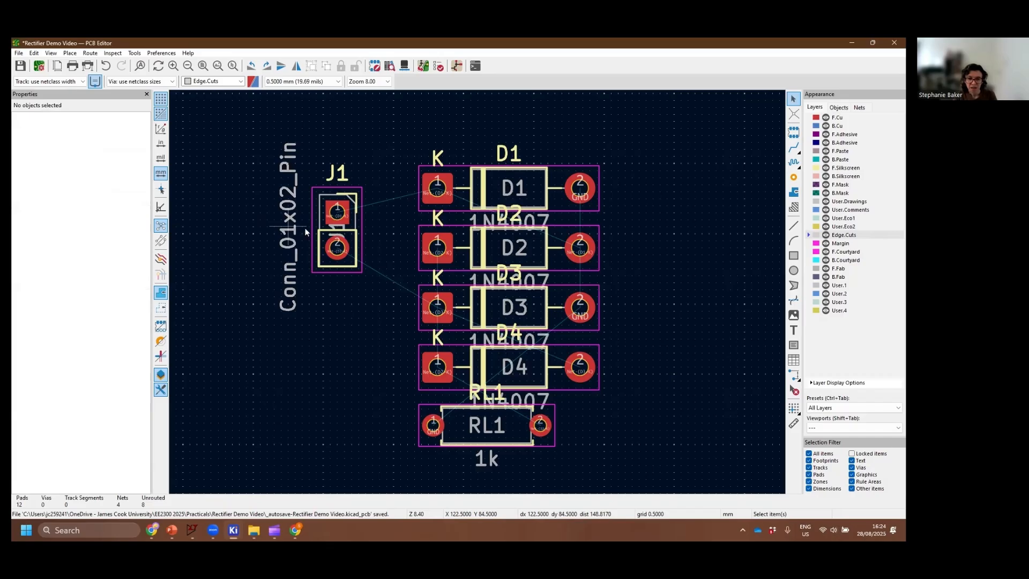
# Pull diodes D1, D2 and D3 out of the stack, placing D1 above it, D2 to the right of D1, and D3 below D2
pyautogui.scroll(-2, 530, 208)
pyautogui.moveTo(459, 287); pyautogui.dragTo(438, 205)
pyautogui.click(468, 327)
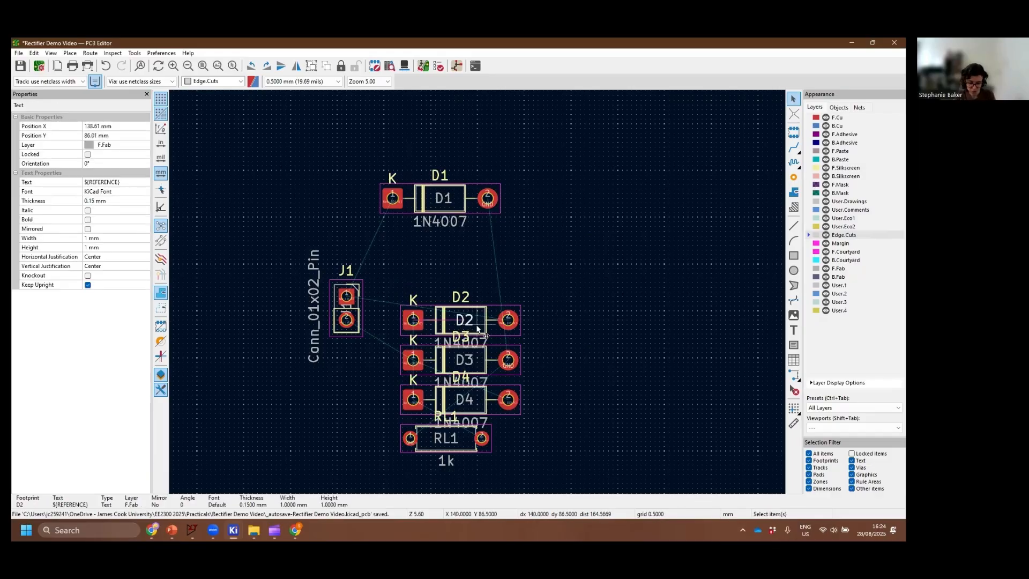
pyautogui.click(530, 326)
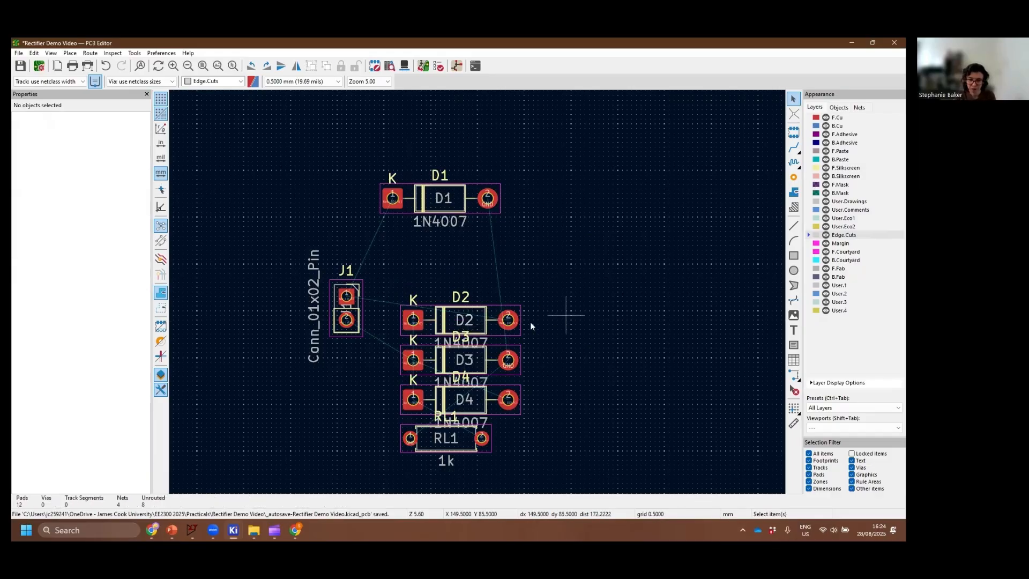
pyautogui.moveTo(481, 322); pyautogui.dragTo(623, 203)
pyautogui.moveTo(481, 364); pyautogui.dragTo(625, 329)
# Move diode D4 below D3 and shift load resistor RL1 slightly down and to the right
pyautogui.click(478, 410)
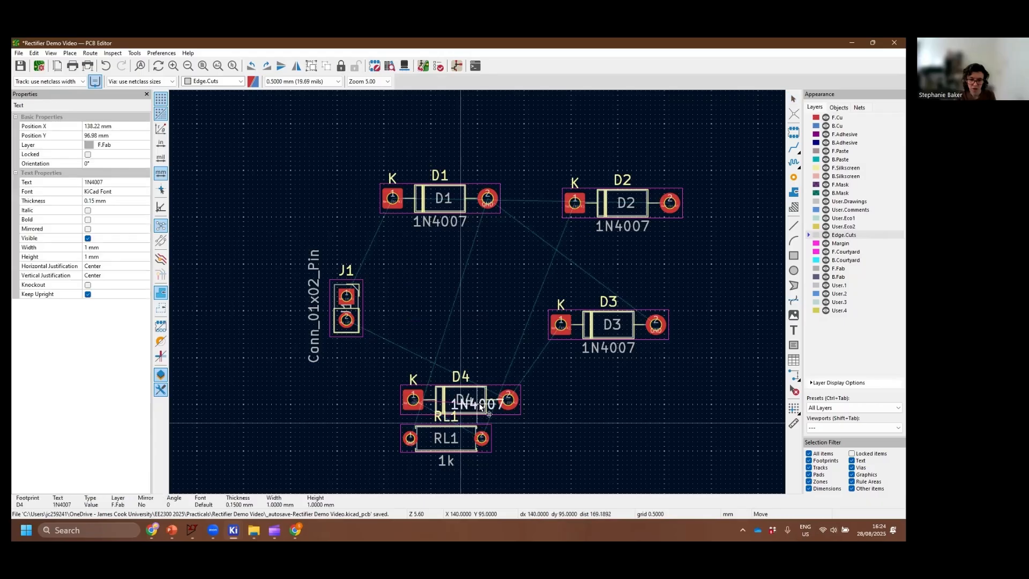
pyautogui.moveTo(465, 430); pyautogui.dragTo(618, 415)
pyautogui.click(584, 429)
pyautogui.click(478, 403)
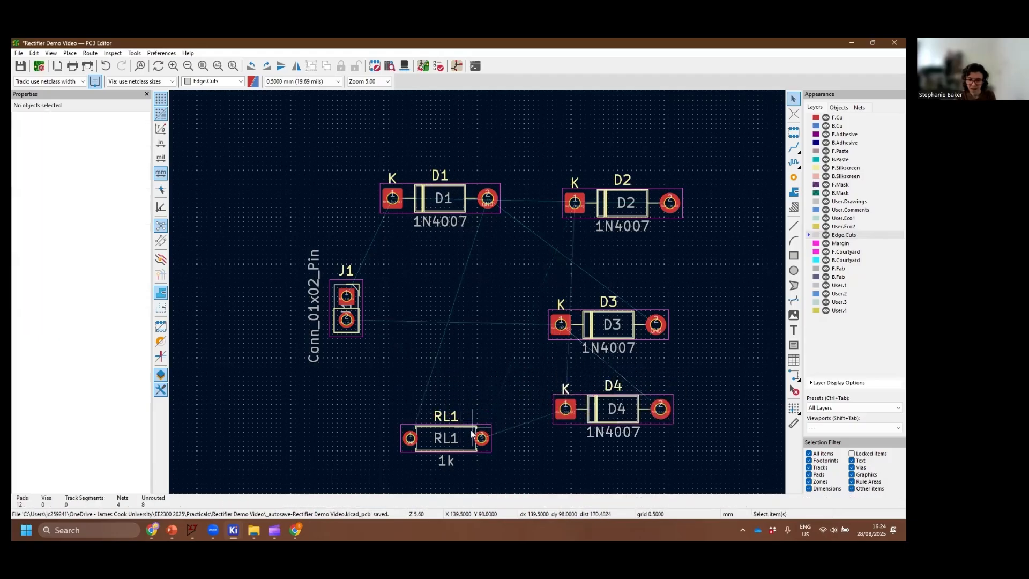
pyautogui.click(481, 438)
pyautogui.moveTo(481, 438); pyautogui.dragTo(491, 460)
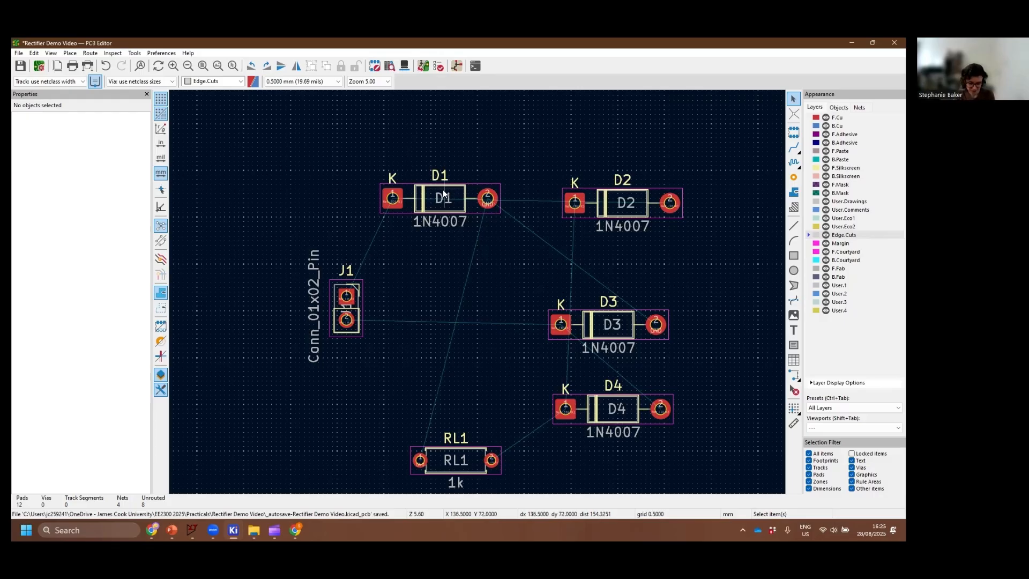
# Rotate diode D1 to -90° so its cathode faces up, and place it vertically just right of connector J1
pyautogui.moveTo(443, 194); pyautogui.dragTo(399, 352)
pyautogui.press('r')
pyautogui.press('r')
pyautogui.press('r')
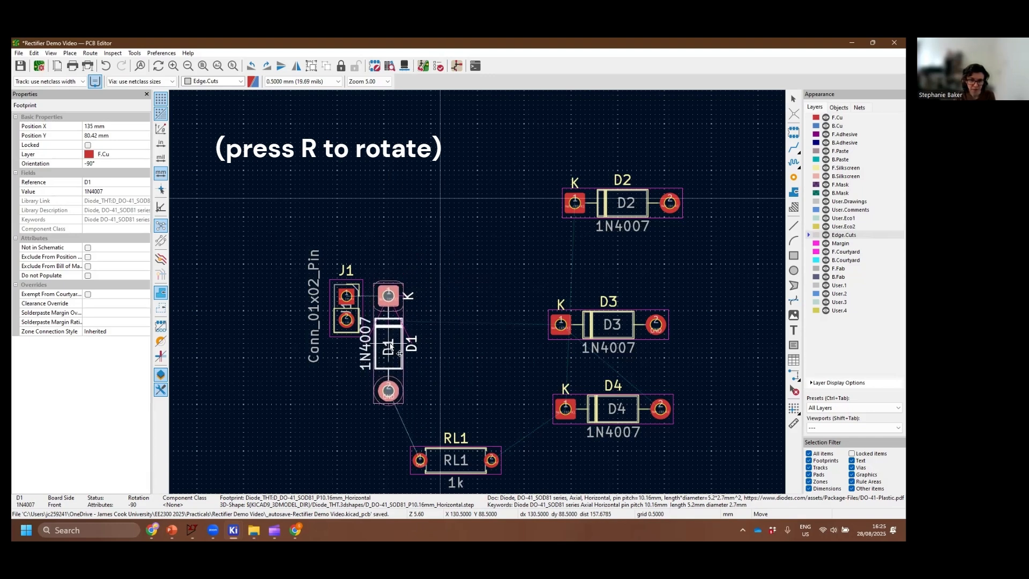
pyautogui.click(398, 353)
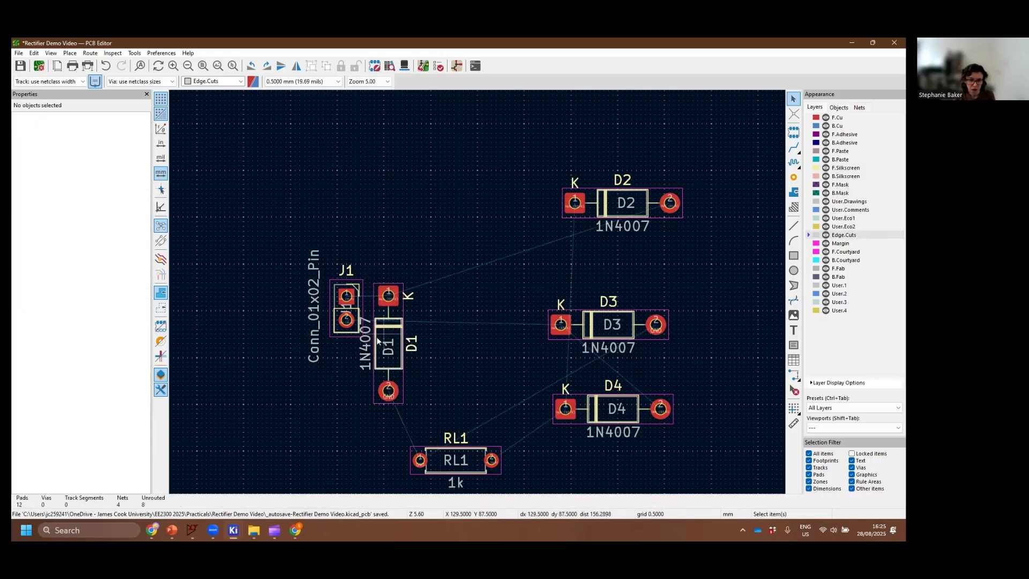
pyautogui.moveTo(398, 350); pyautogui.dragTo(393, 315)
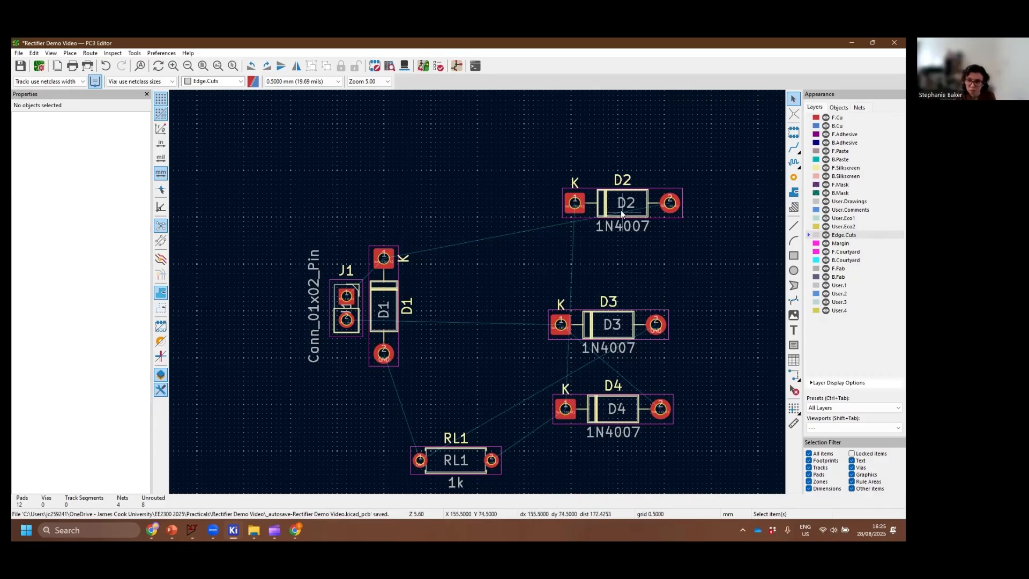
# Rotate diode D2 to 90° so its cathode faces down, and place it vertically beside D1 with their pads aligned
pyautogui.moveTo(627, 202); pyautogui.dragTo(472, 306)
pyautogui.press('e')
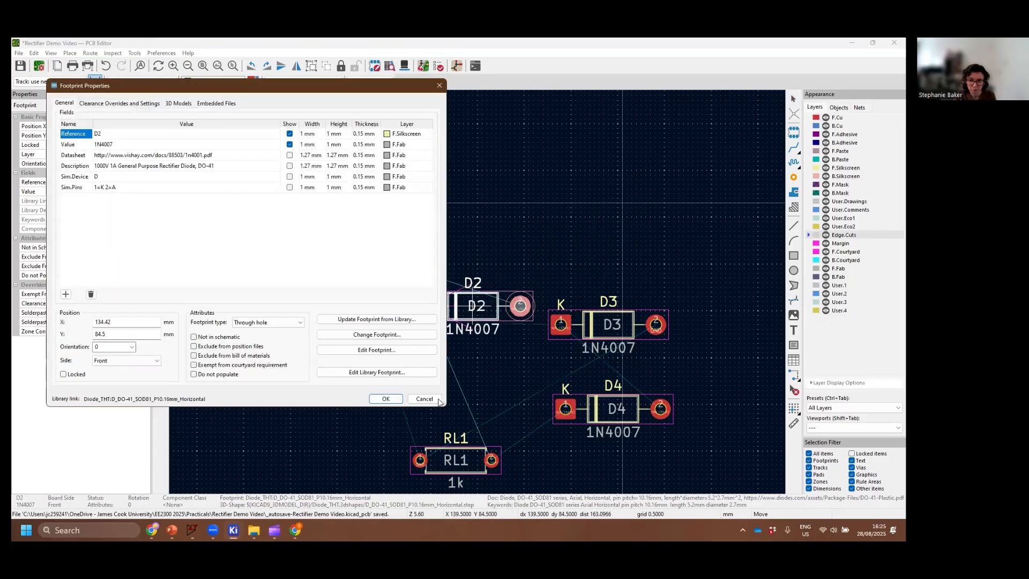
pyautogui.click(437, 397)
pyautogui.press('r')
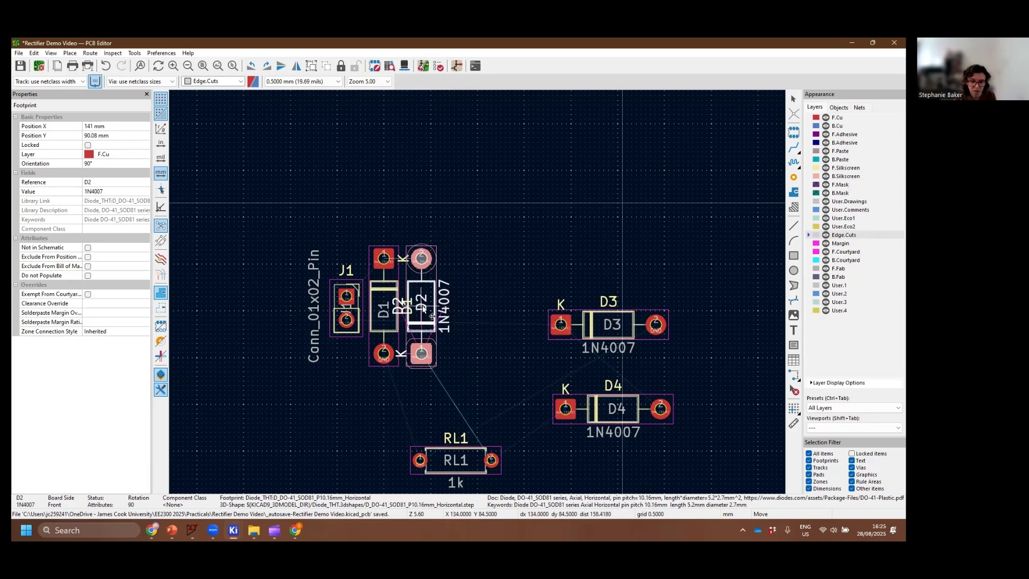
pyautogui.click(423, 309)
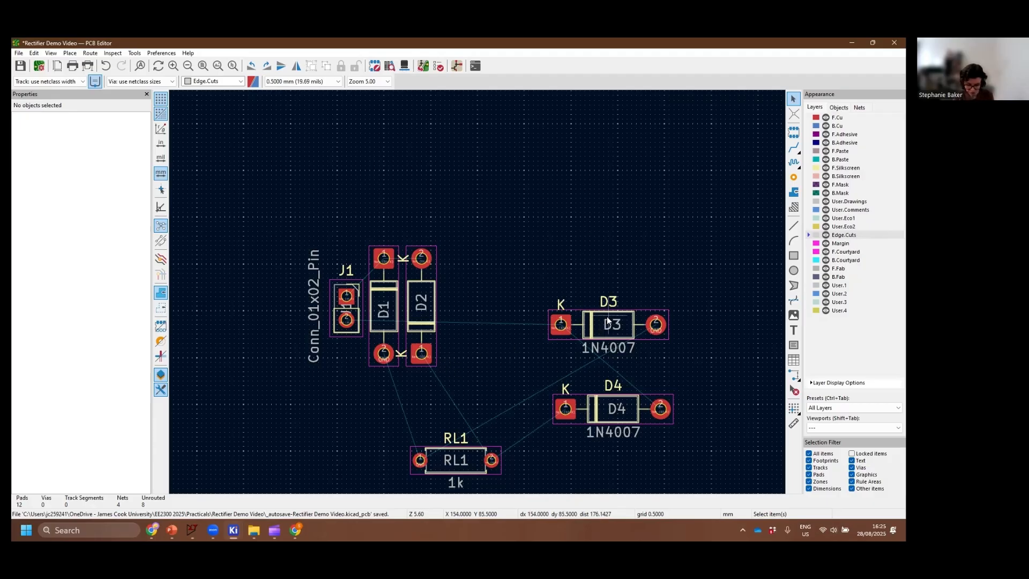
# Rotate diode D3 to 90° so its cathode faces down, and place it vertically beside D2 with their pads aligned
pyautogui.moveTo(607, 316); pyautogui.dragTo(512, 308)
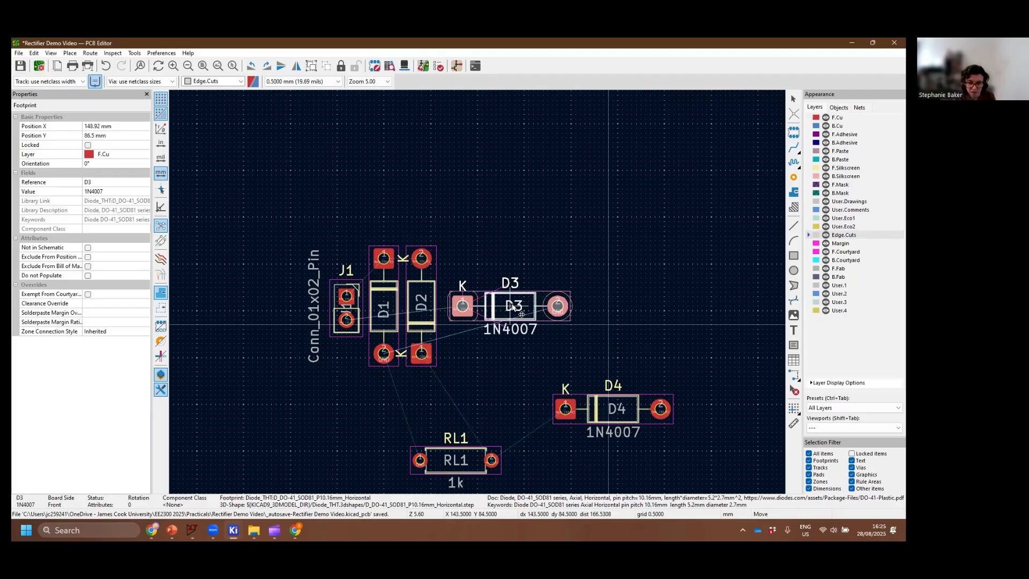
pyautogui.press('e')
pyautogui.click(424, 401)
pyautogui.press('r')
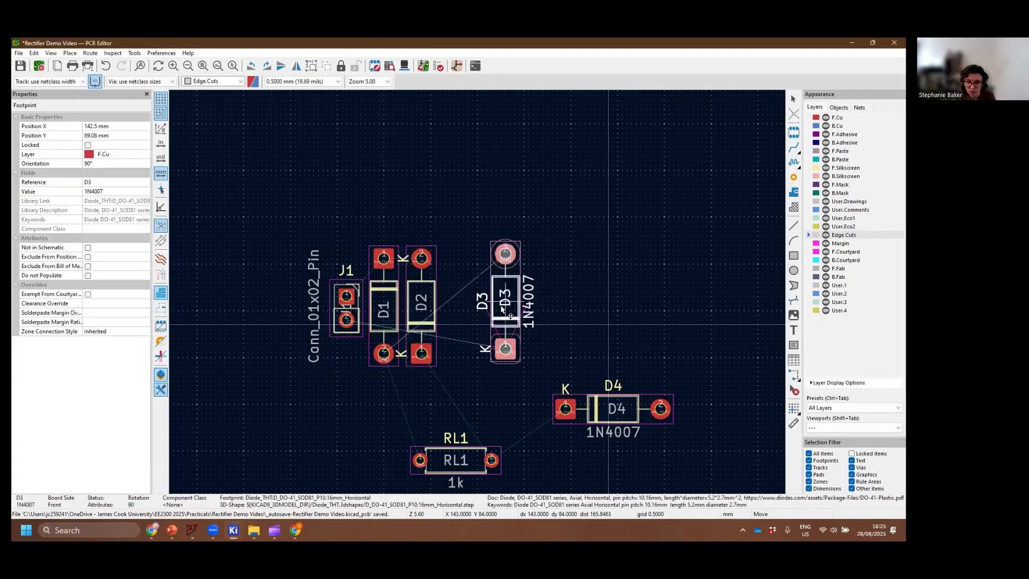
pyautogui.press('r')
pyautogui.press('r')
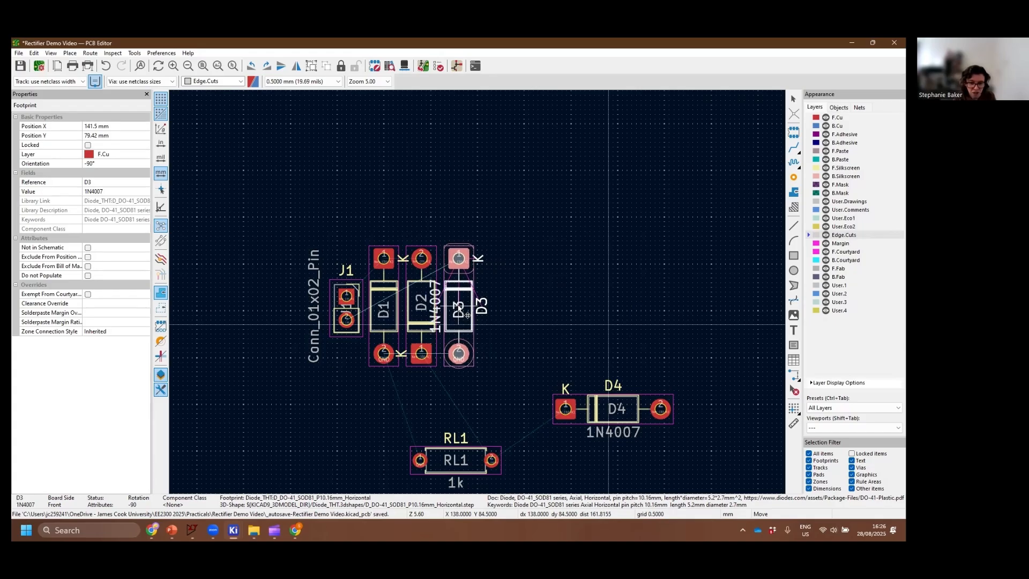
pyautogui.press('r')
pyautogui.press('r')
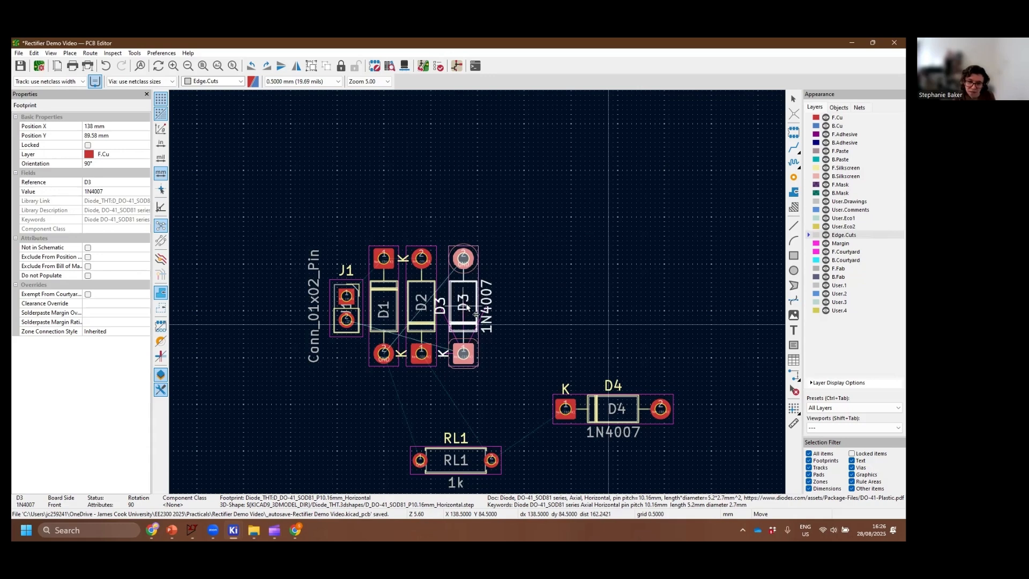
pyautogui.click(466, 315)
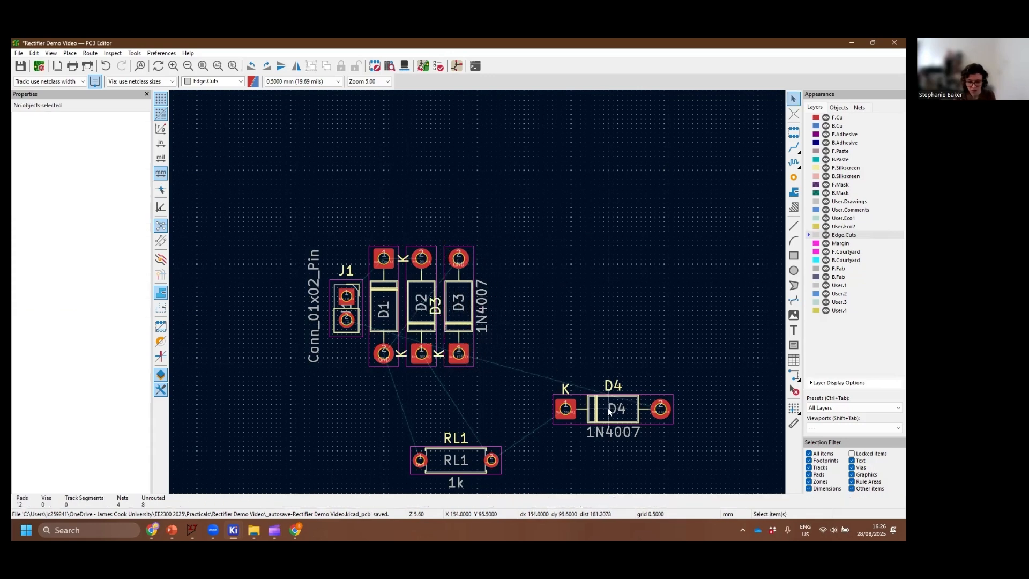
# Rotate diode D4 to 90° so its cathode faces down, and place it vertically right of D3 with a gap between them
pyautogui.press('m')
pyautogui.press('r')
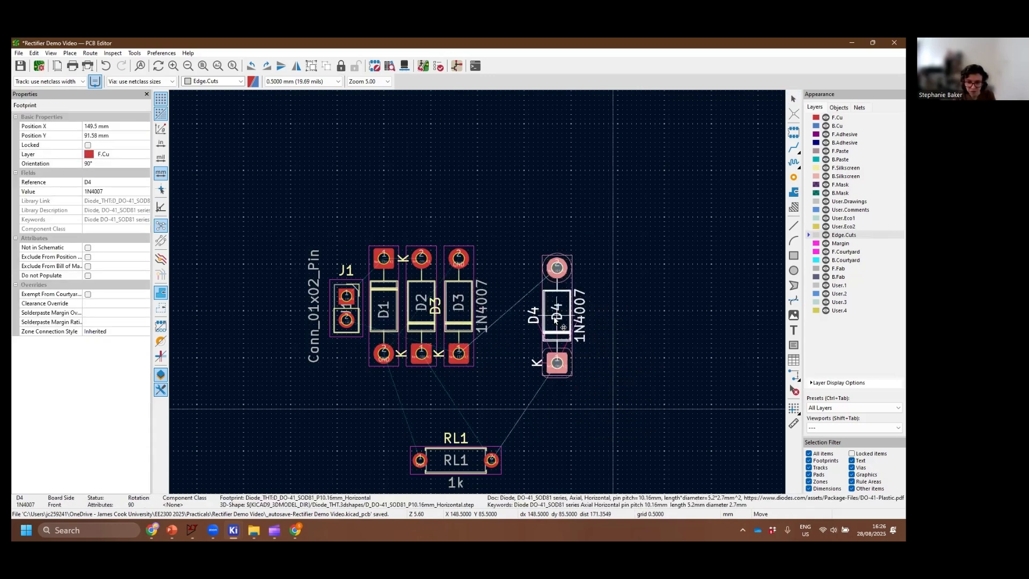
pyautogui.press('r')
pyautogui.press('r')
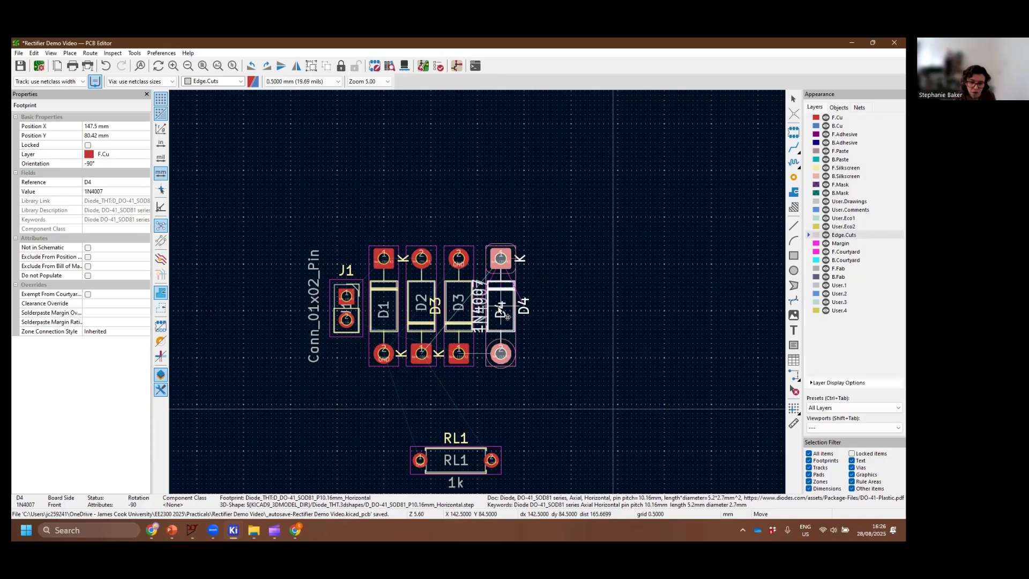
pyautogui.press('r')
# Rotate diode D3 to -90° so its cathode faces up, and move D4 directly beside it with their pads aligned
pyautogui.press('r')
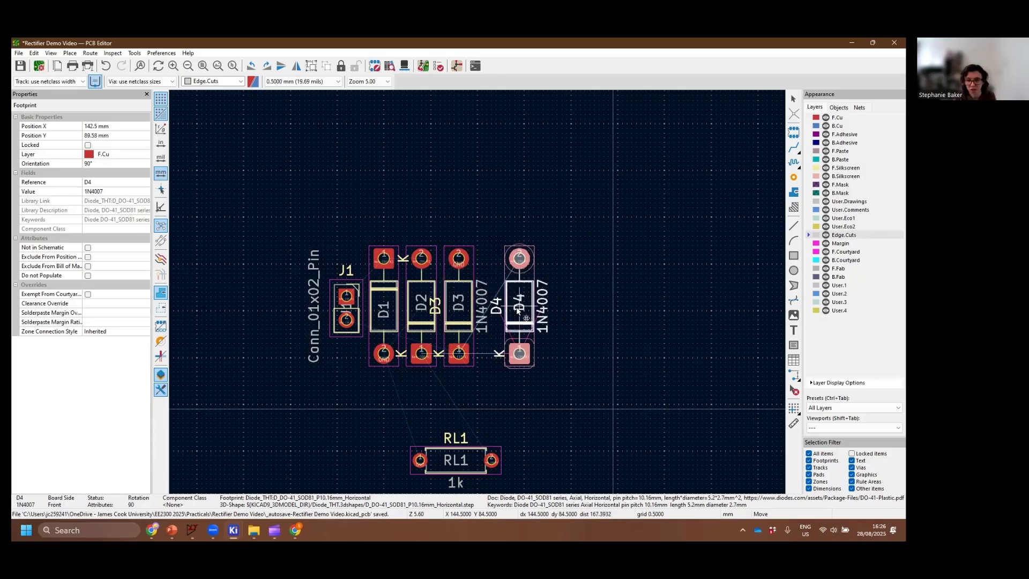
pyautogui.click(517, 307)
pyautogui.press('m')
pyautogui.press('r')
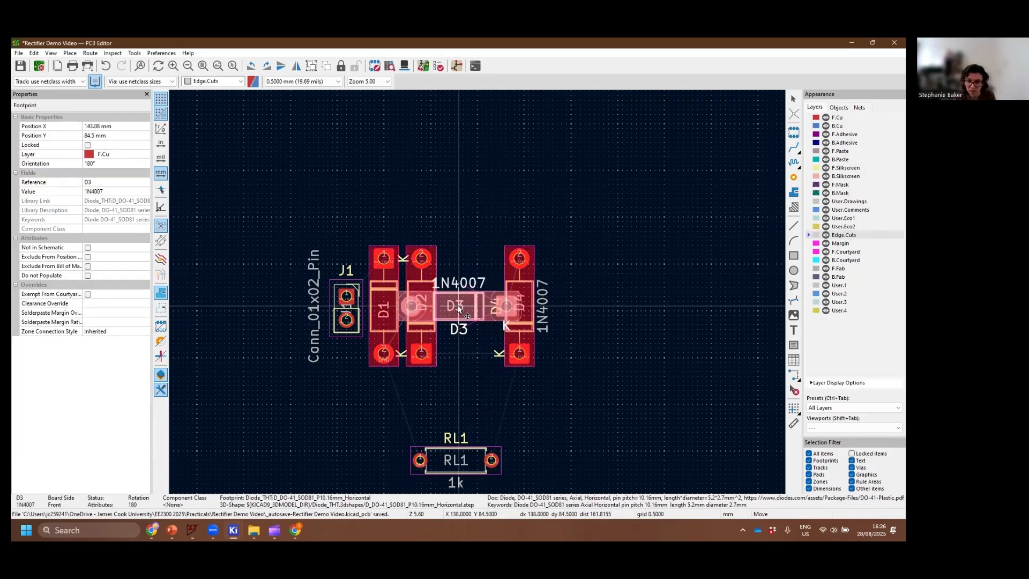
pyautogui.press('r')
pyautogui.click(463, 309)
pyautogui.press('m')
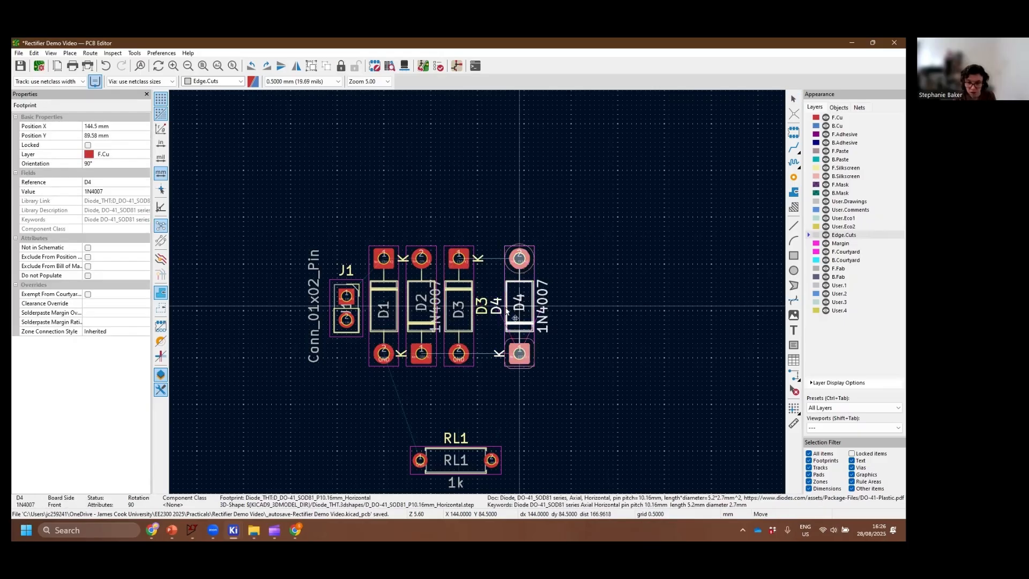
pyautogui.click(497, 307)
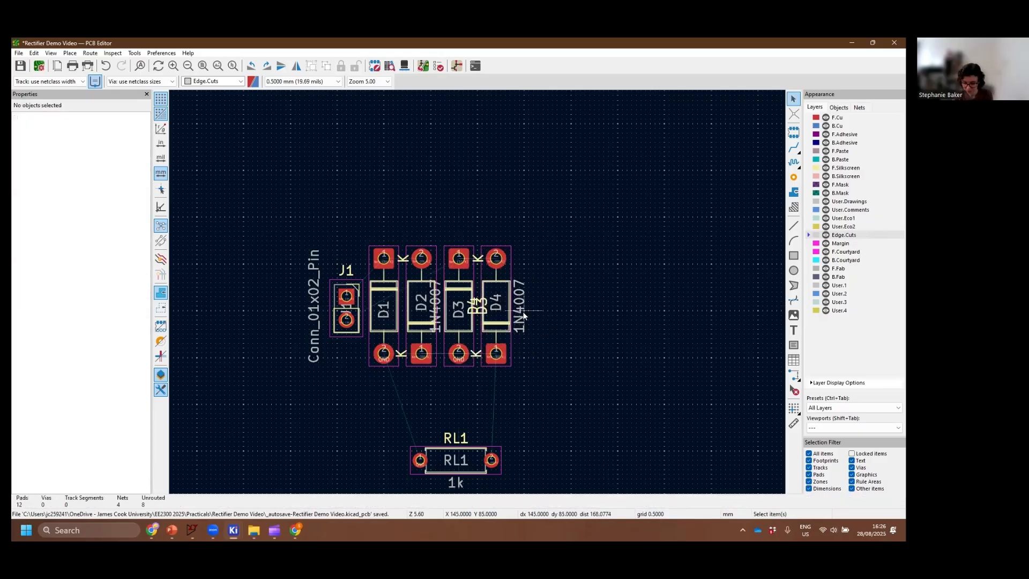
# Delete the 1N4007 value labels and the overlapping silkscreen reference labels of diodes D3 and D4
pyautogui.press('Delete')
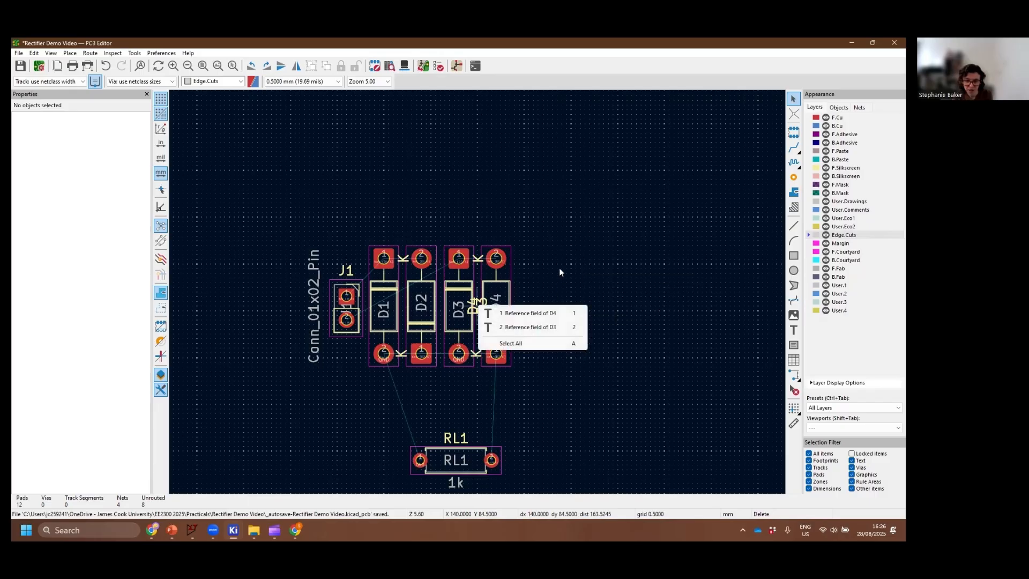
pyautogui.rightClick(566, 267)
pyautogui.click(476, 309)
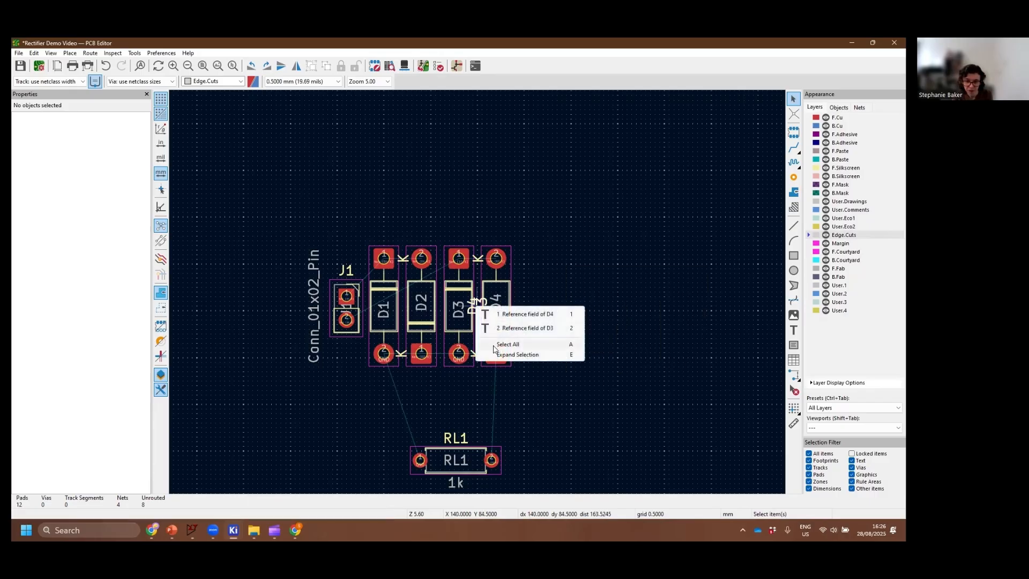
pyautogui.click(510, 330)
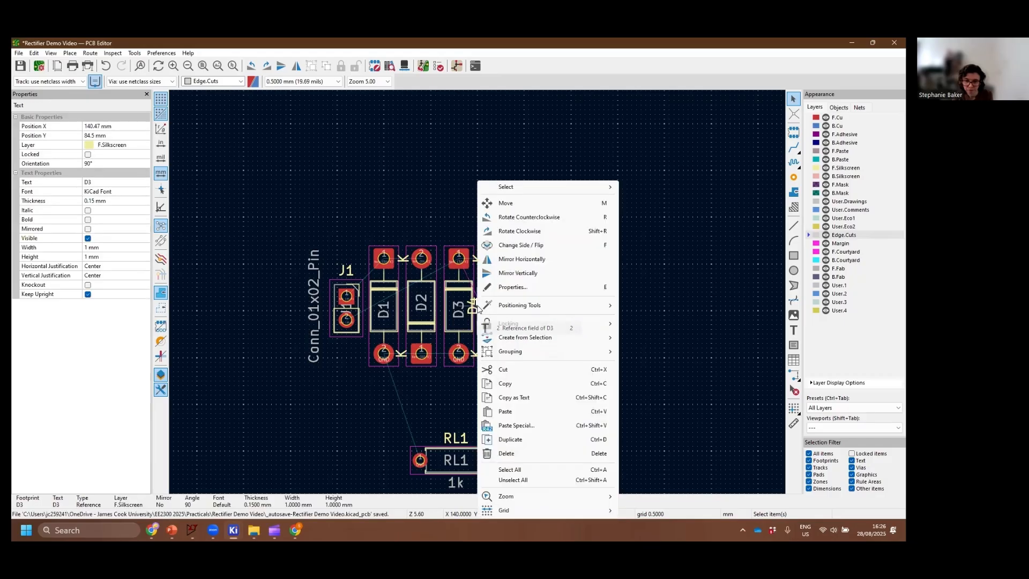
pyautogui.click(608, 288)
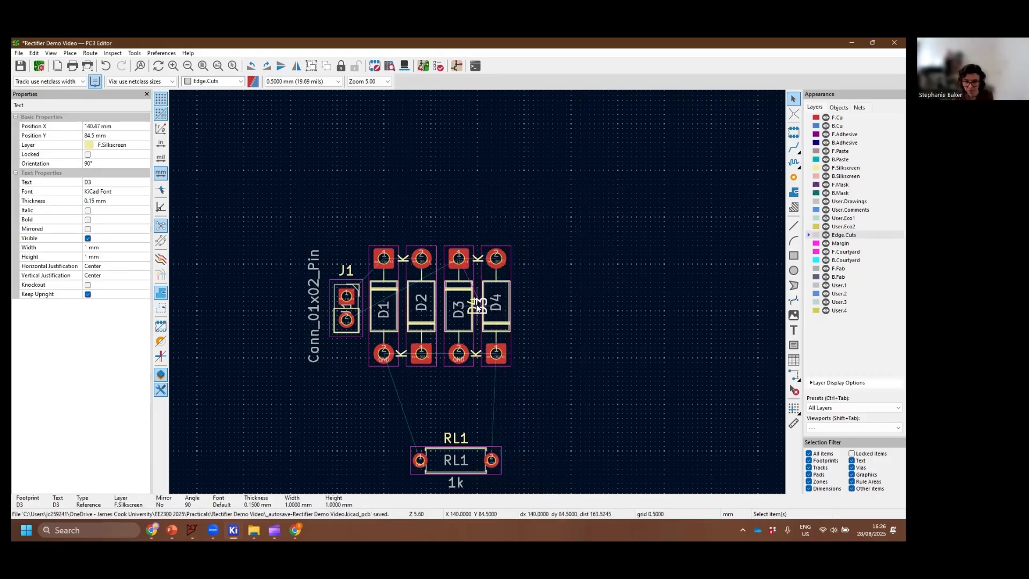
pyautogui.press('Escape')
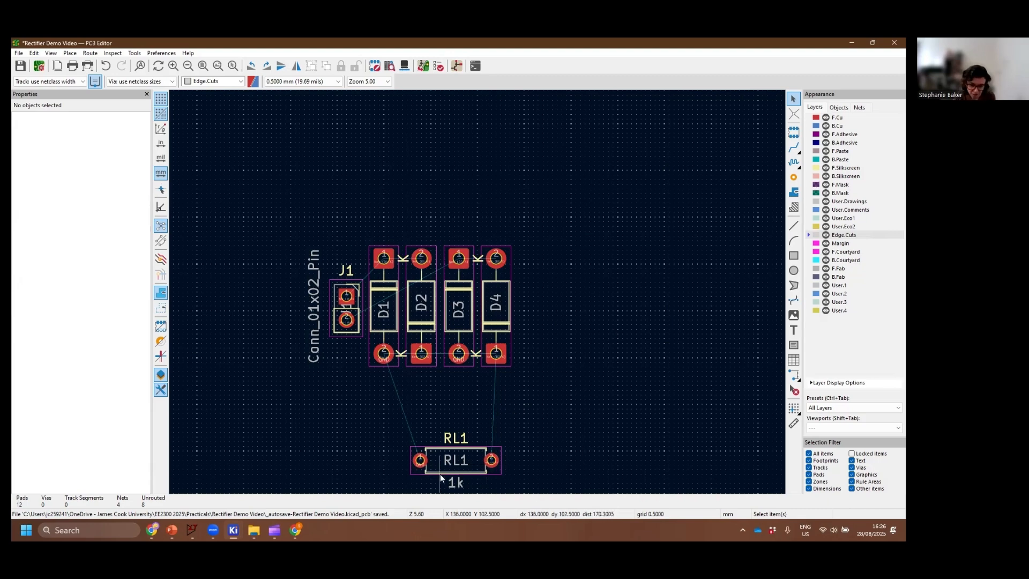
# Rotate load resistor RL1 upright with pad 1 at the upper end, and place it directly right of D4
pyautogui.press('r')
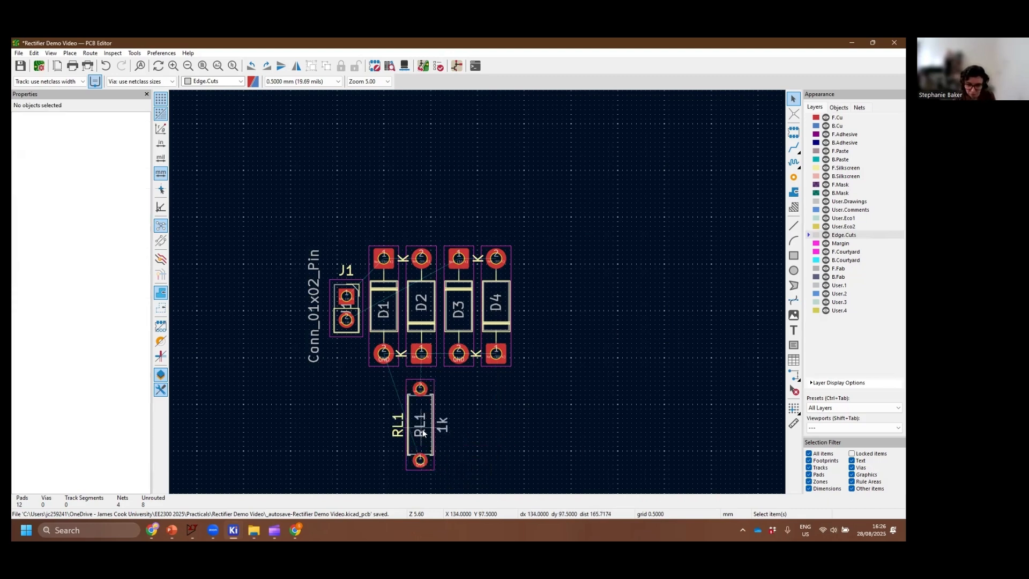
pyautogui.moveTo(423, 433); pyautogui.dragTo(563, 425)
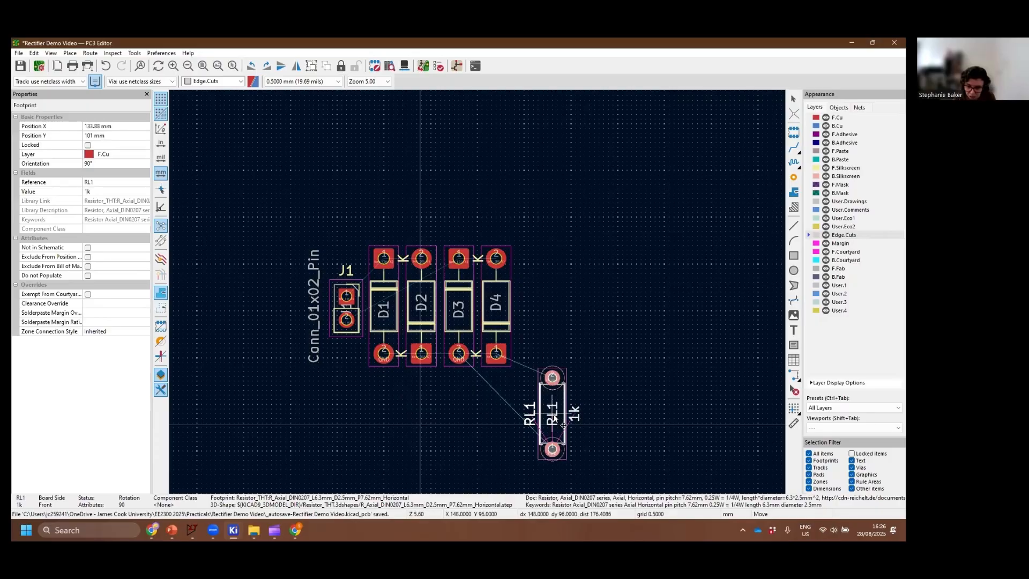
pyautogui.doubleClick(555, 402)
pyautogui.click(431, 400)
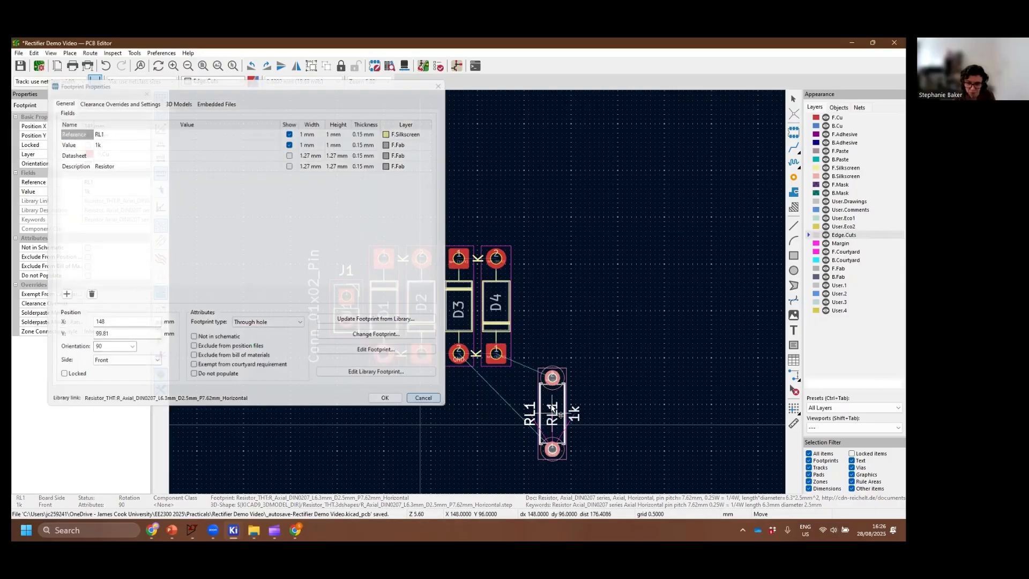
pyautogui.moveTo(551, 405); pyautogui.dragTo(534, 314)
pyautogui.press('r')
pyautogui.press('r')
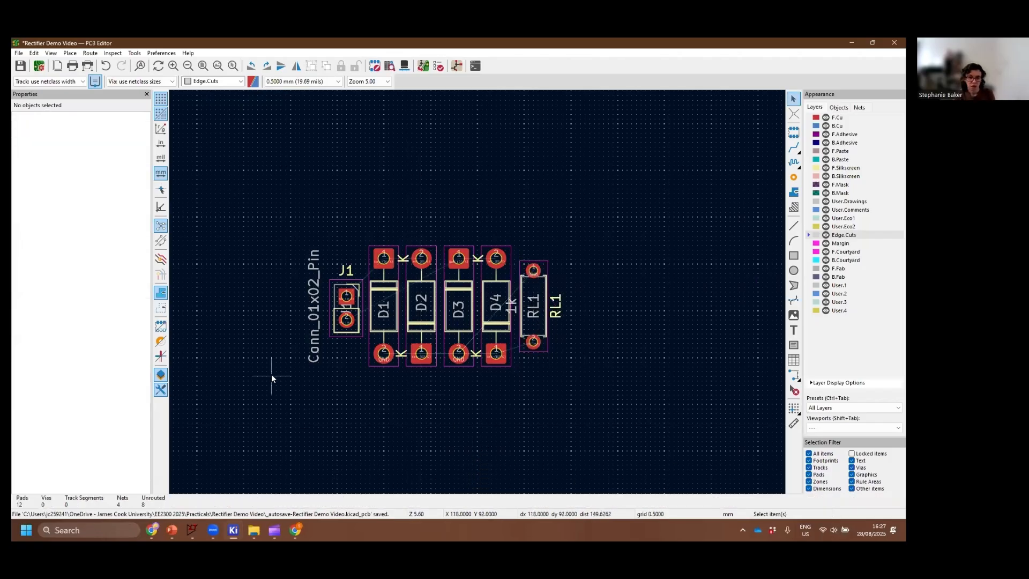
# Try routing a front copper track from J1 pad 1 to D1 pad 1, and undo it
pyautogui.scroll(2, 299, 381)
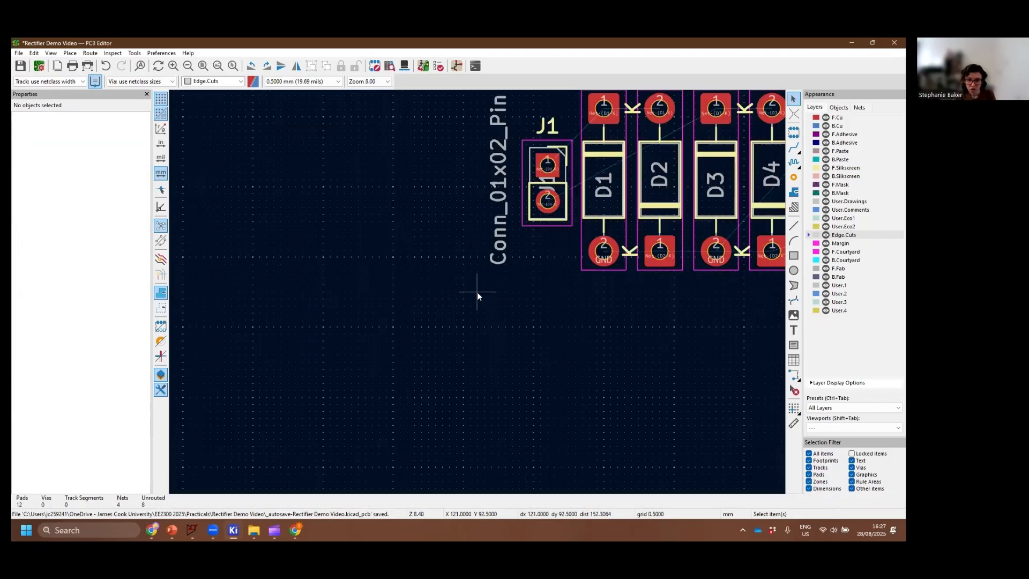
pyautogui.moveTo(598, 364); pyautogui.dragTo(471, 454, button='middle')
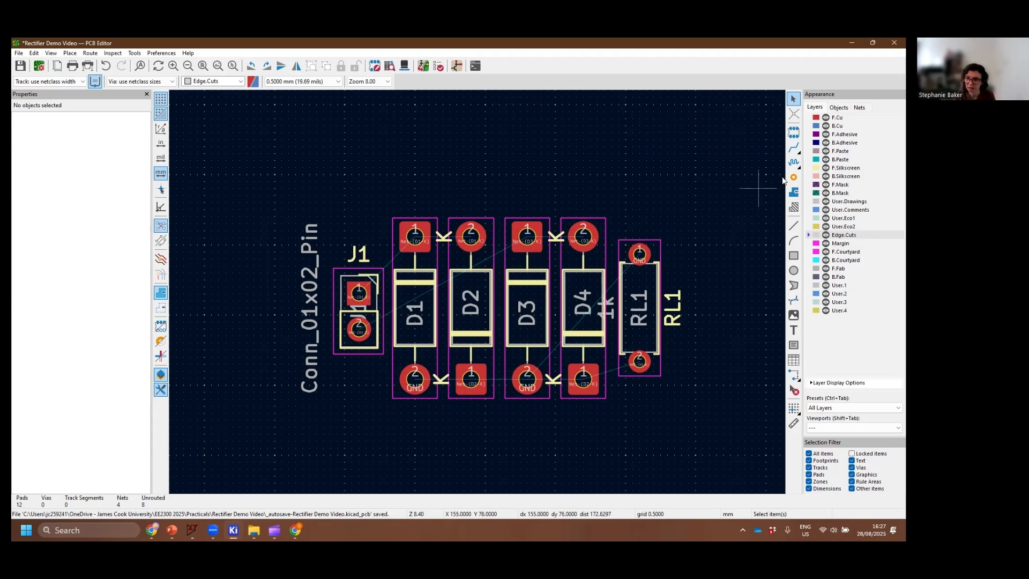
pyautogui.click(793, 151)
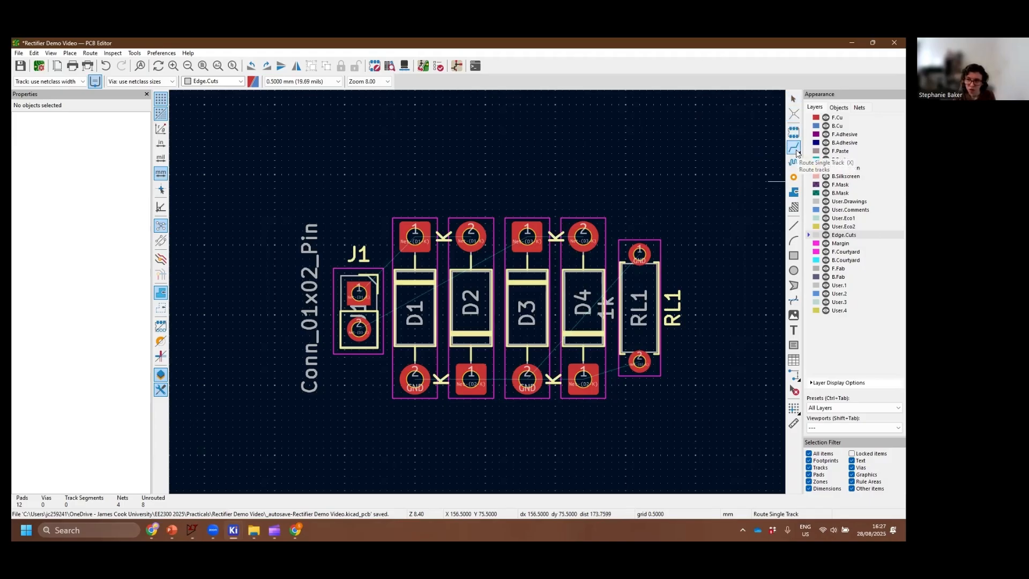
pyautogui.click(358, 293)
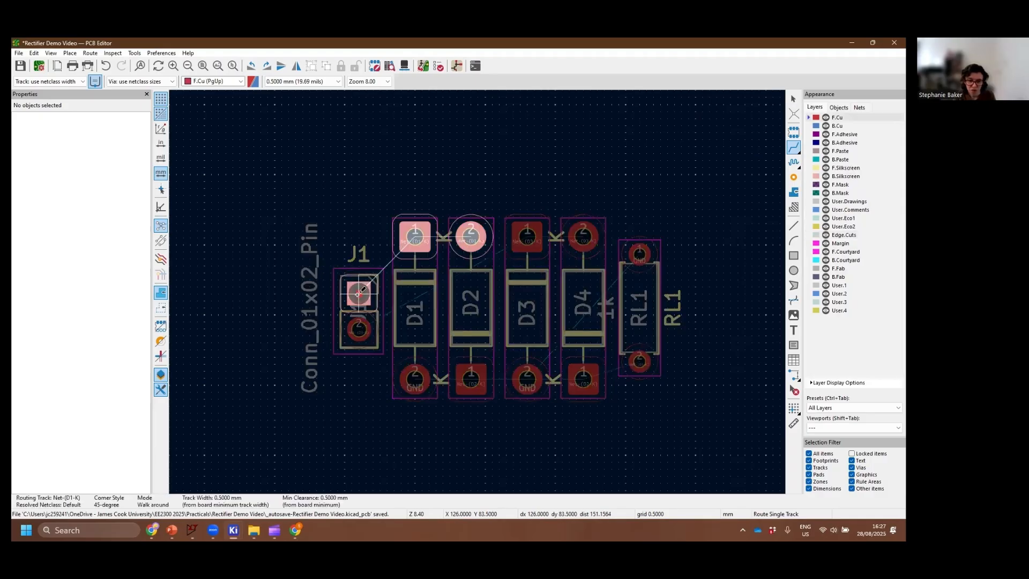
pyautogui.click(413, 237)
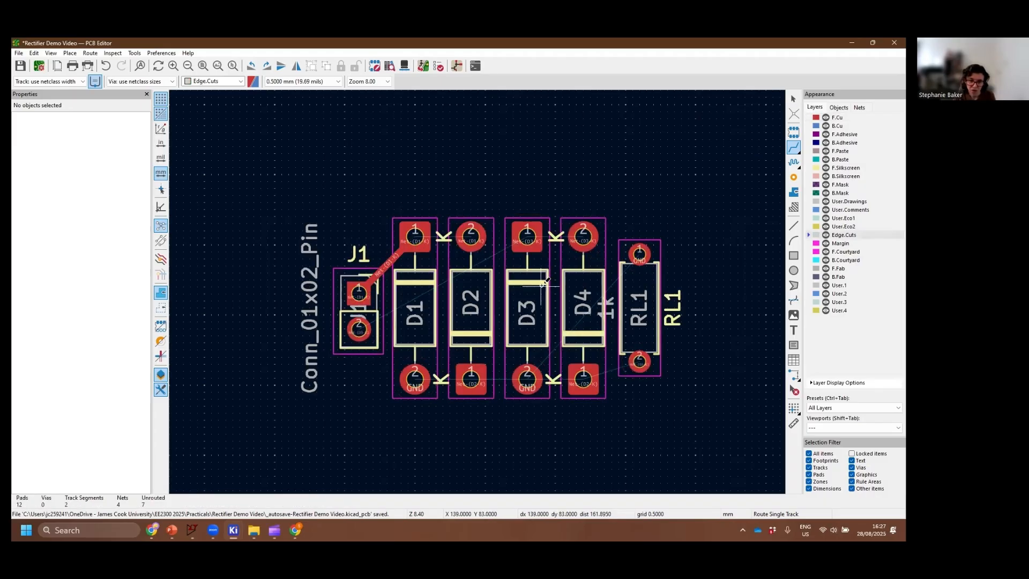
pyautogui.hotkey('ctrl', 'z')
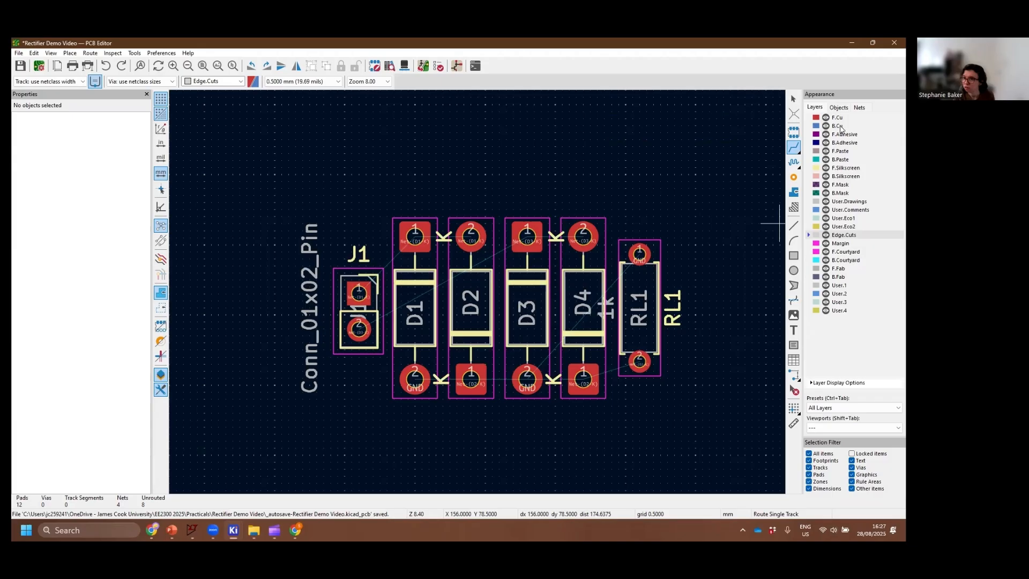
# Route a track on the B.Cu layer from J1 pad 1 to D1 pad 1
pyautogui.click(837, 126)
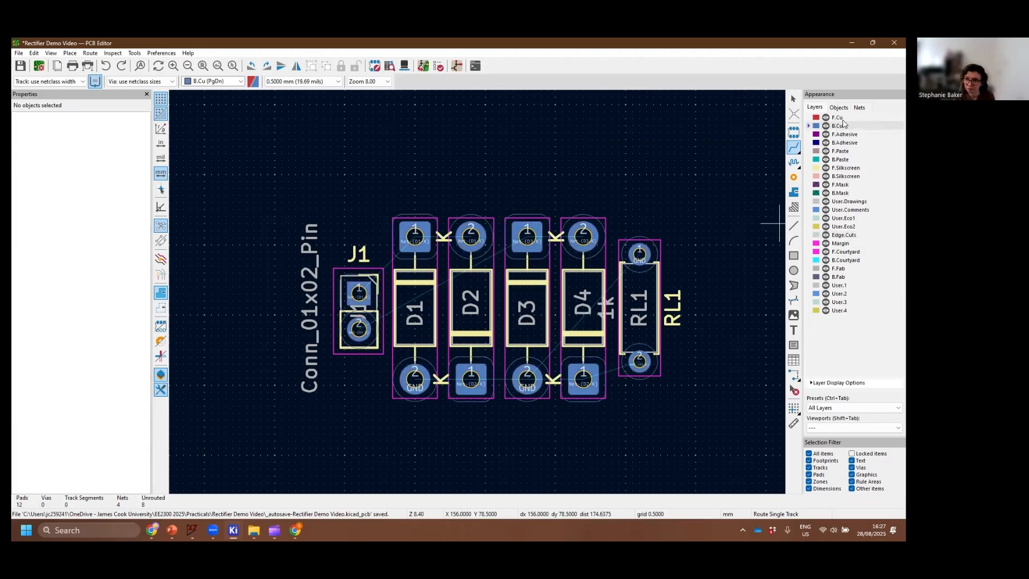
pyautogui.click(359, 293)
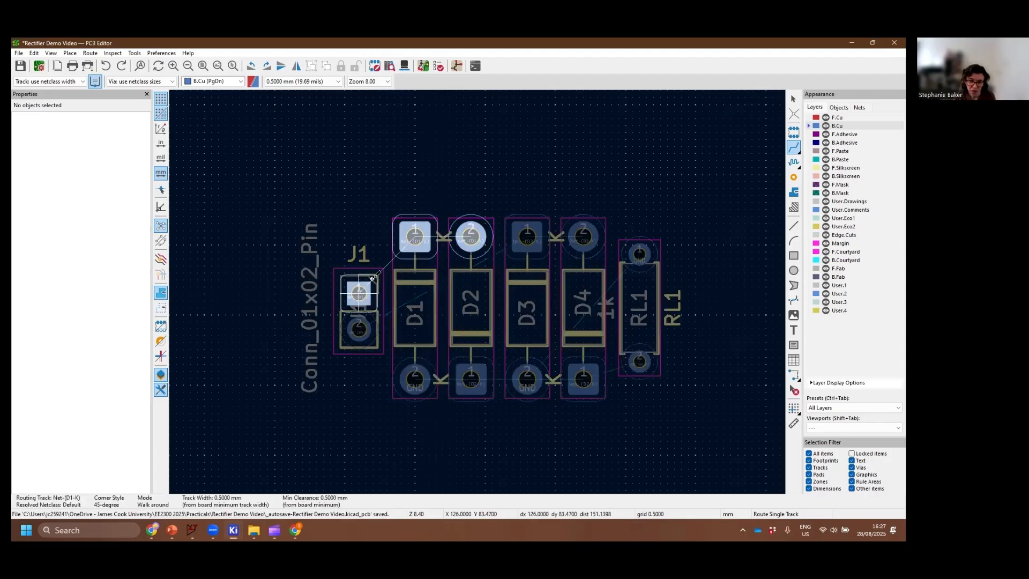
pyautogui.click(414, 236)
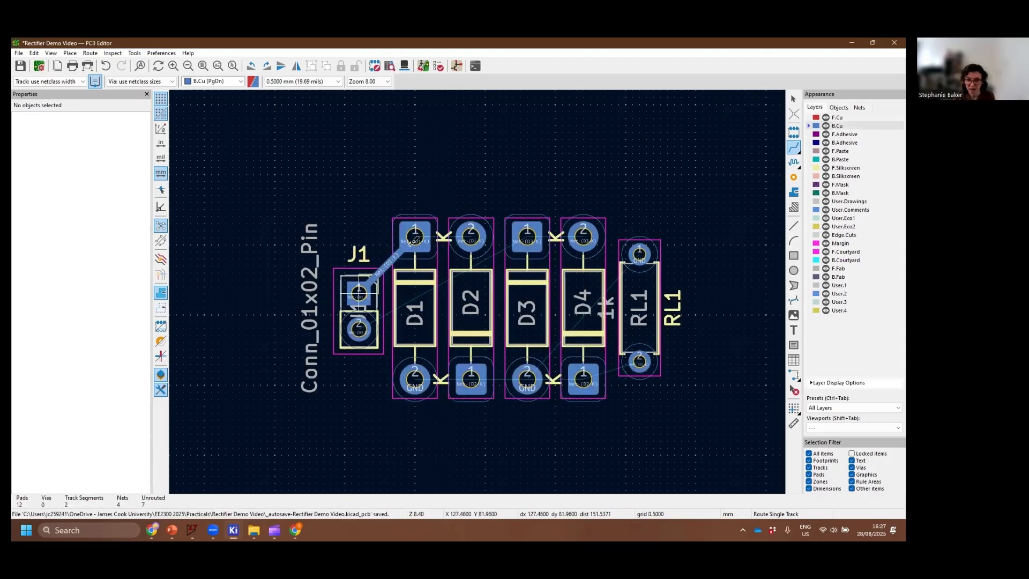
pyautogui.press('Escape')
# Check the track width in the properties of the track between J1 and D1
pyautogui.rightClick(383, 272)
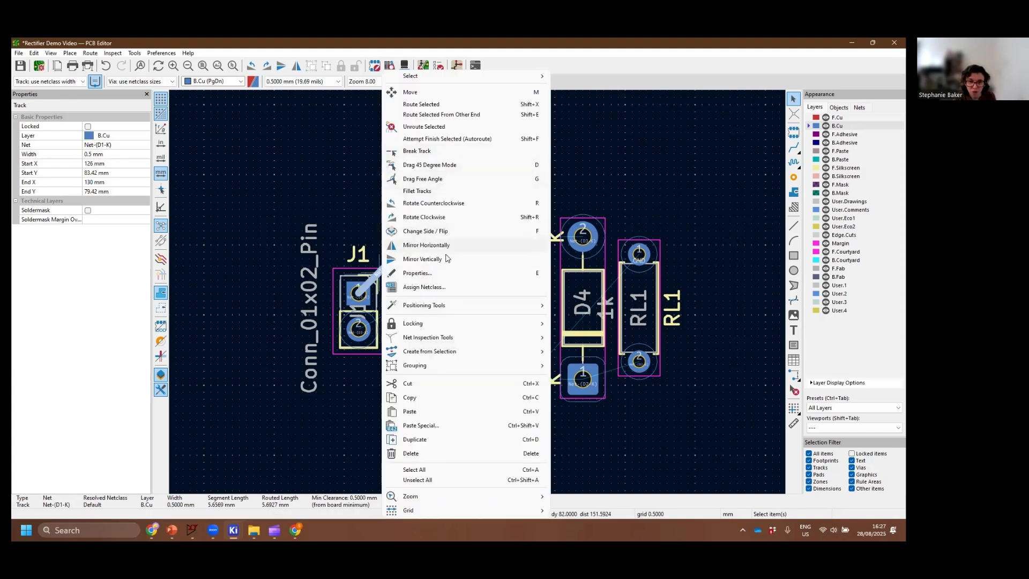
pyautogui.click(511, 272)
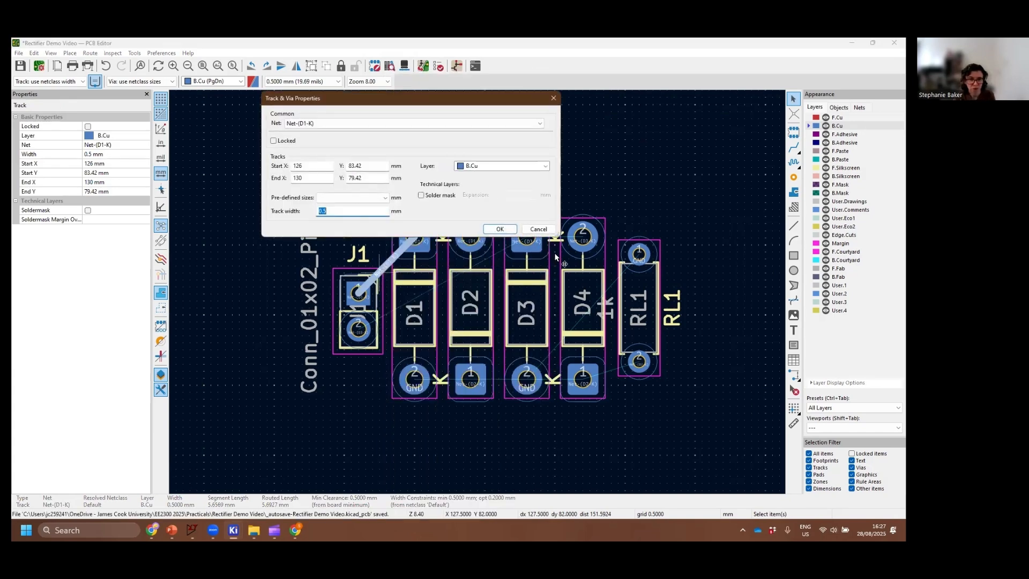
pyautogui.click(540, 229)
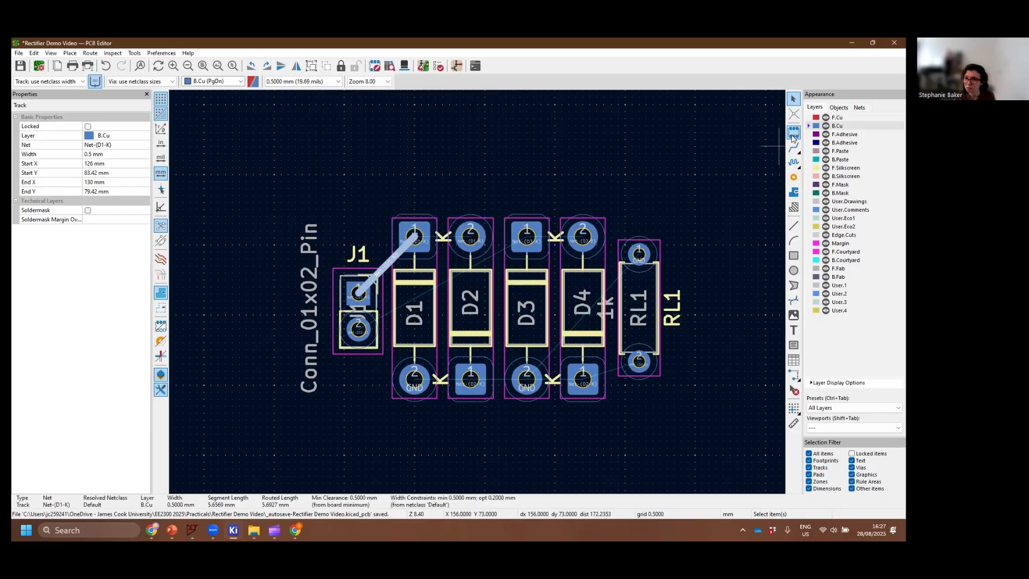
# Route a B.Cu track from D1 pad 1 to D2 pad 2
pyautogui.click(793, 147)
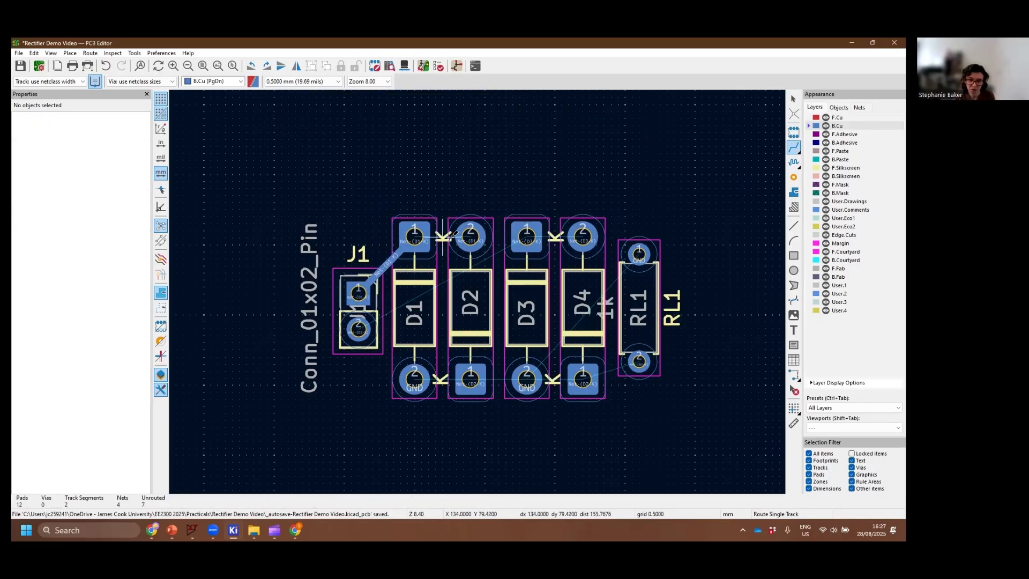
pyautogui.click(412, 235)
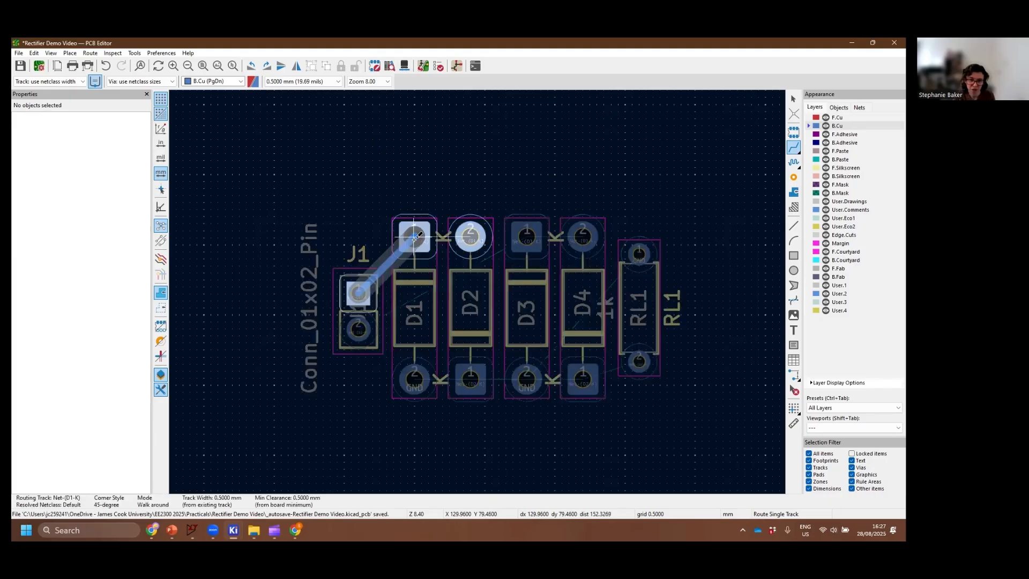
pyautogui.click(462, 235)
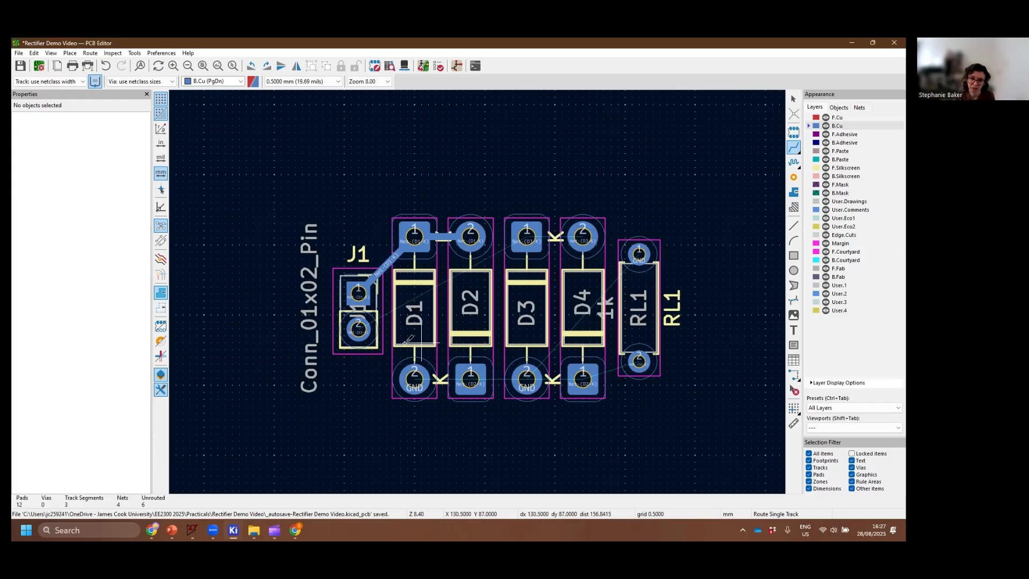
# Route B.Cu tracks from J1 pad 2 to D3 pad 1 and from D3 pad 1 to D4 pad 2
pyautogui.click(359, 330)
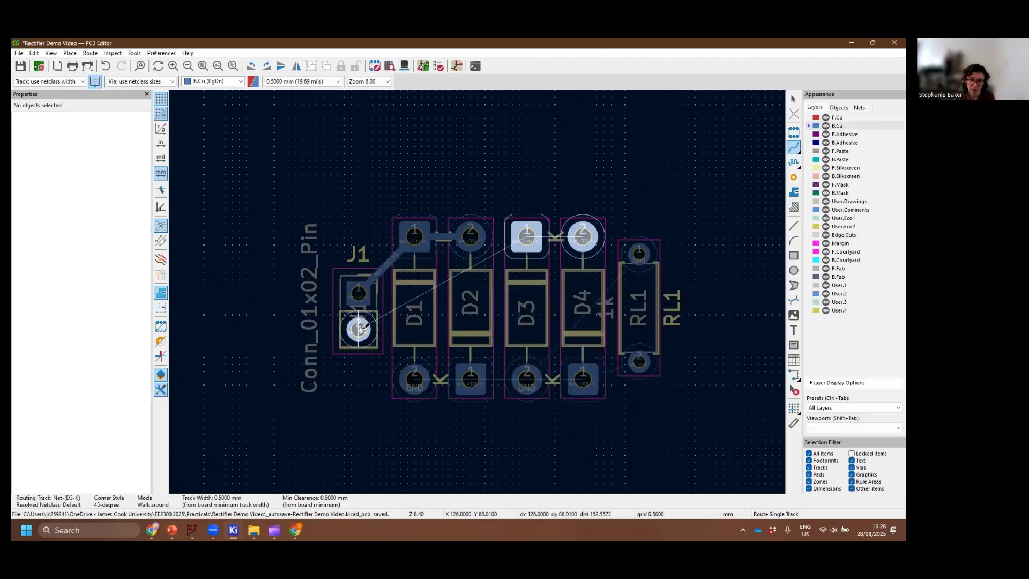
pyautogui.click(529, 240)
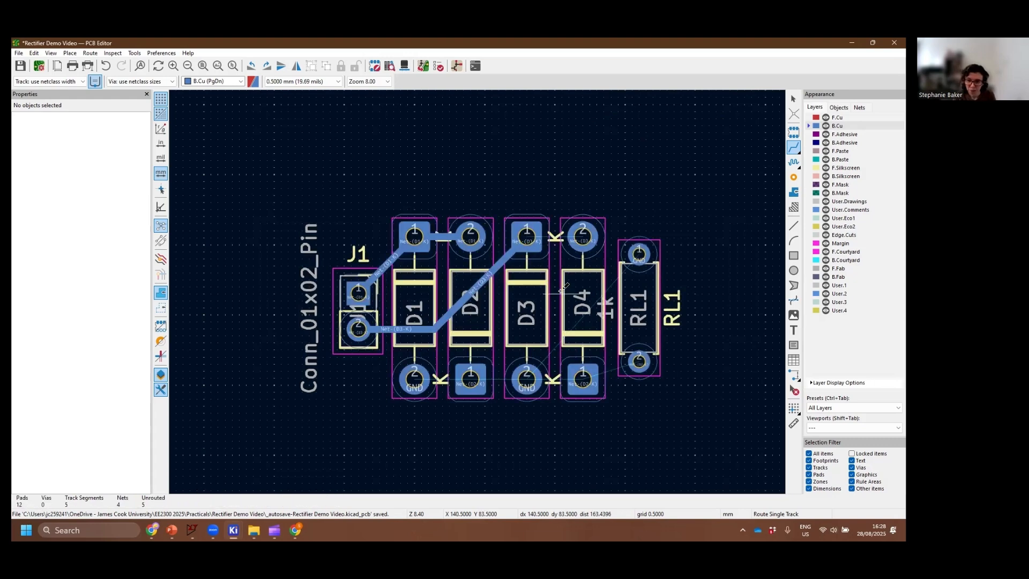
pyautogui.click(530, 238)
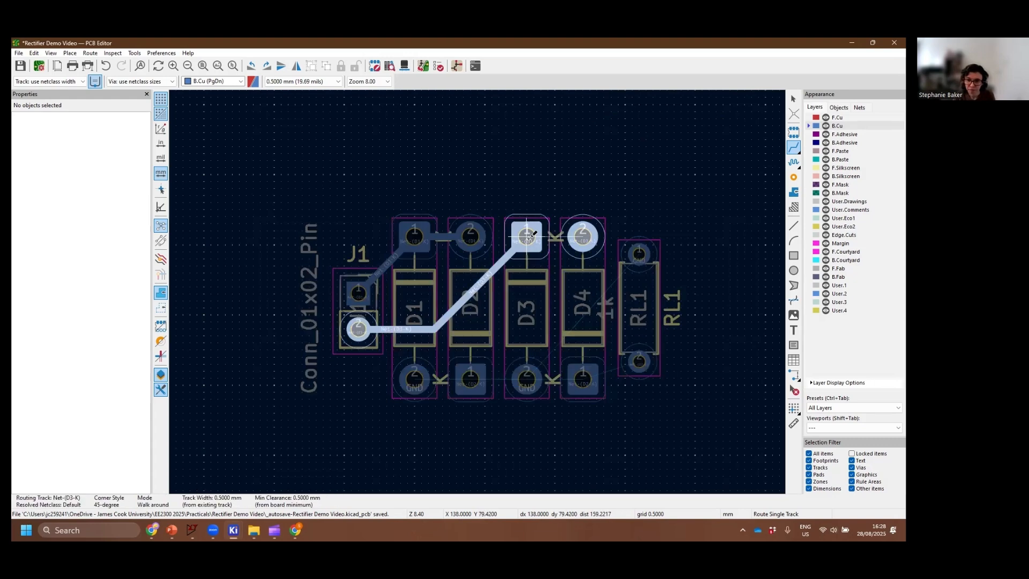
pyautogui.click(582, 234)
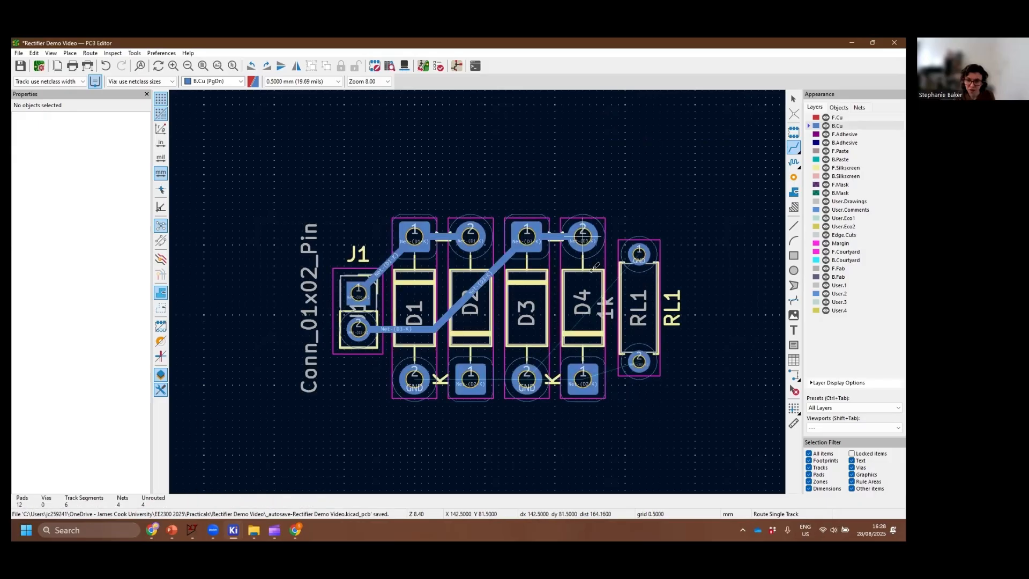
# Route B.Cu tracks from D2 pad 1 to D4 pad 1 and from D4 pad 1 to RL1 pad 2
pyautogui.click(472, 379)
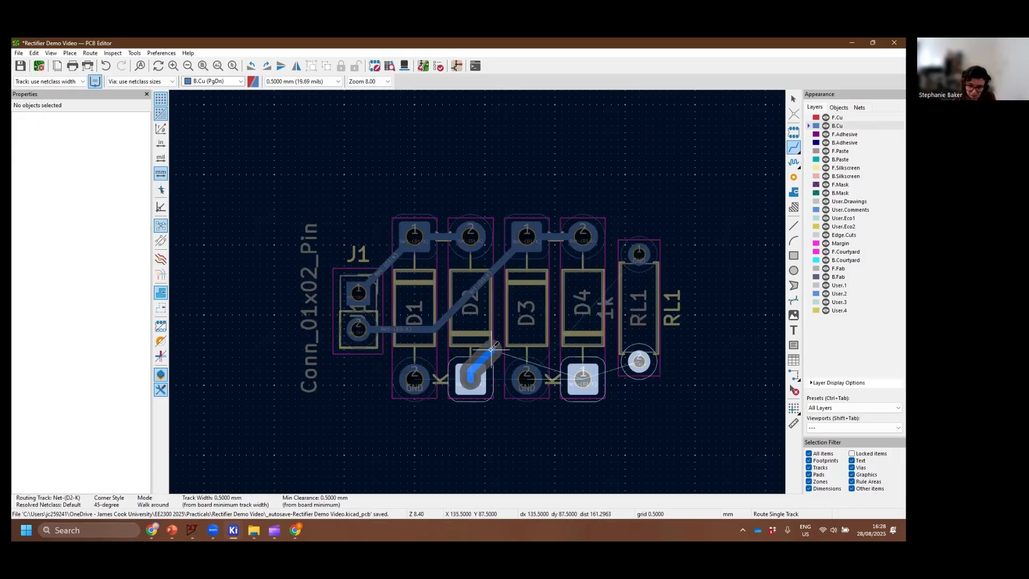
pyautogui.click(585, 376)
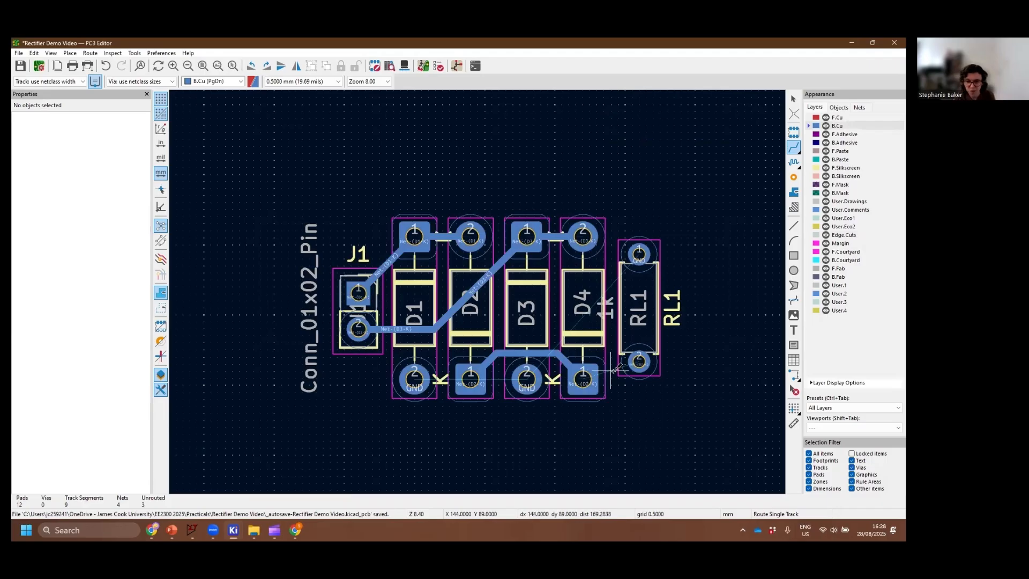
pyautogui.click(584, 375)
pyautogui.click(639, 360)
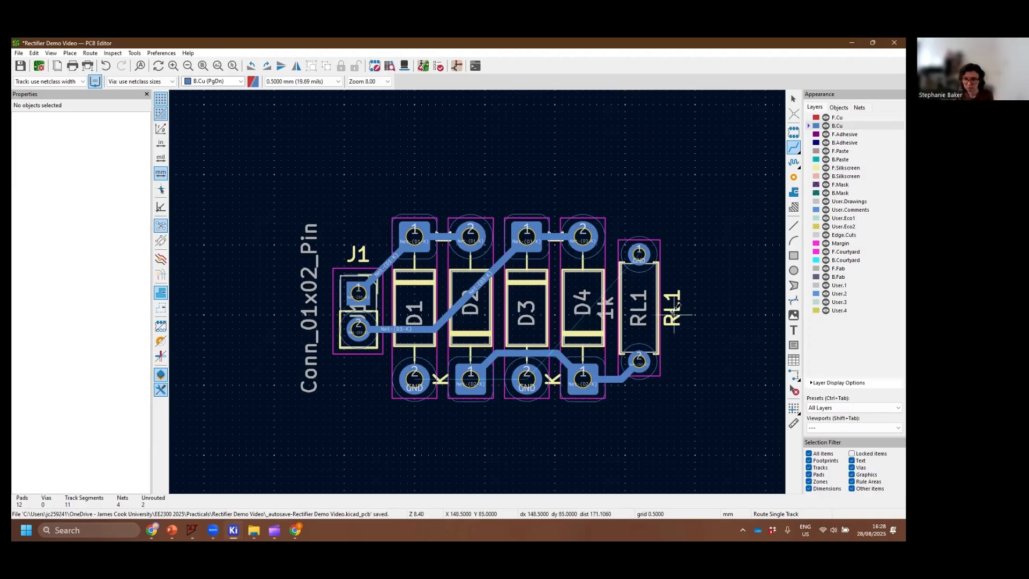
# Delete the resistor's outer RL1 silkscreen label, its 1k value text and the connector's Conn_01x02_Pin text
pyautogui.press('Delete')
pyautogui.press('Delete')
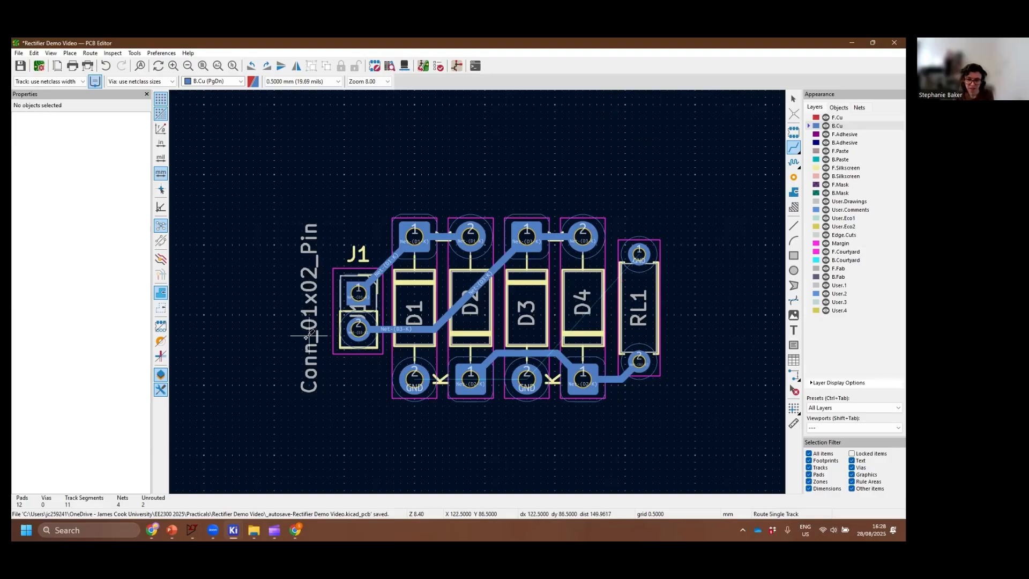
pyautogui.press('Delete')
pyautogui.moveTo(716, 385)
pyautogui.mouseDown(button='middle')
pyautogui.moveTo(696, 387)
pyautogui.moveTo(707, 387)
pyautogui.mouseUp(button='middle')
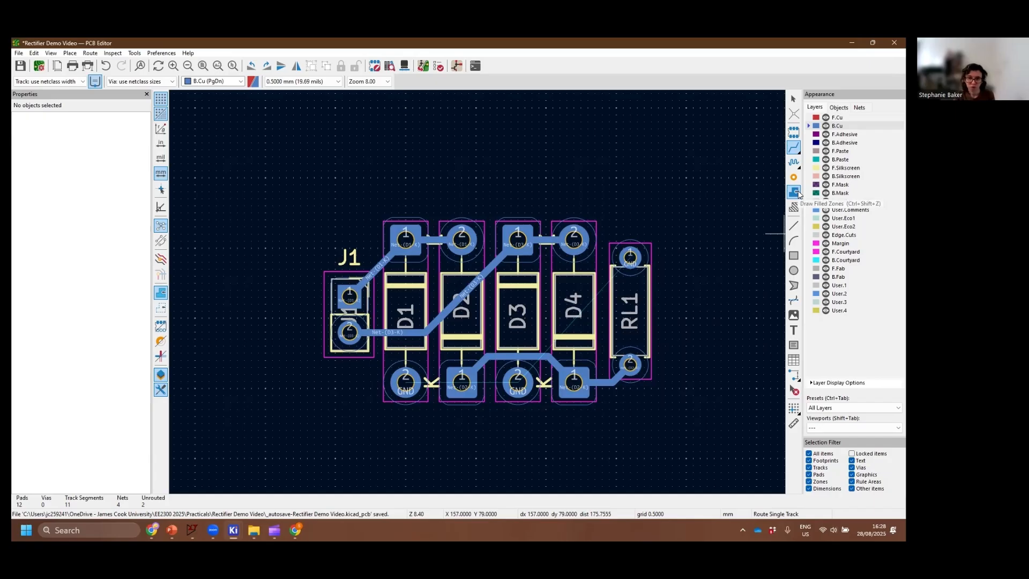
pyautogui.click(794, 193)
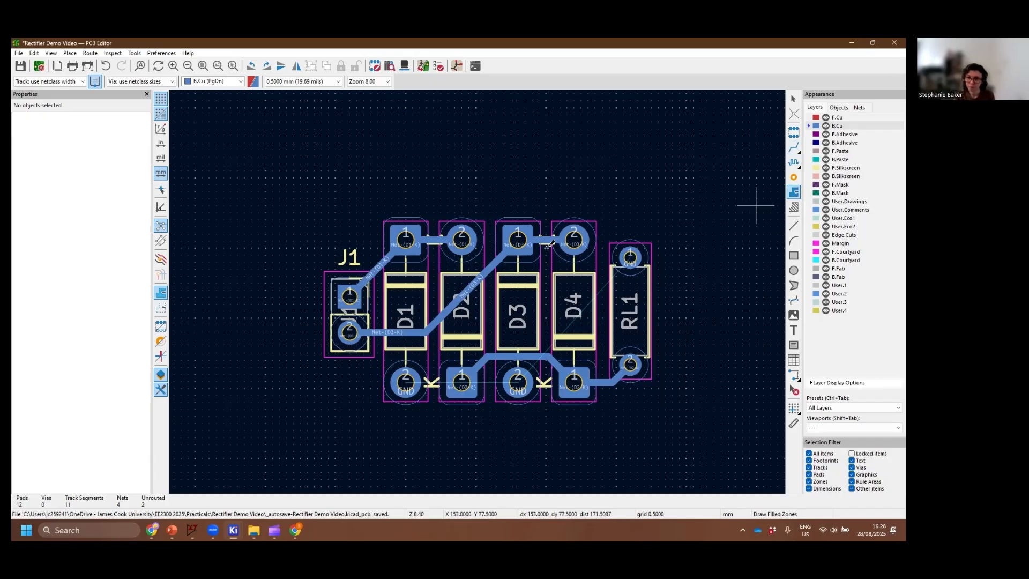
pyautogui.click(315, 215)
pyautogui.moveTo(488, 363); pyautogui.dragTo(670, 406)
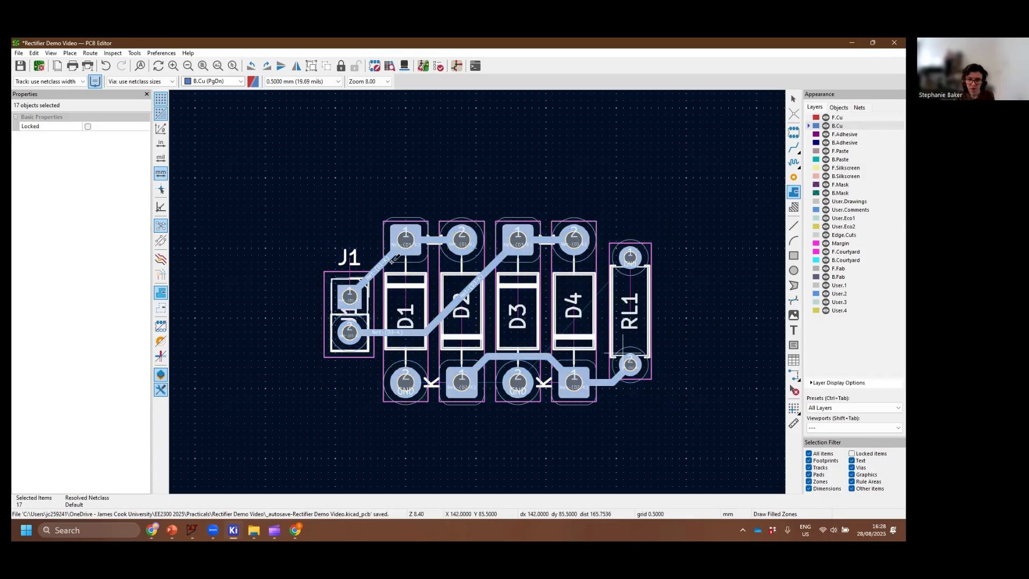
# Start a filled copper zone on B.Cu, assigned to the GND net with solid fill
pyautogui.click(794, 192)
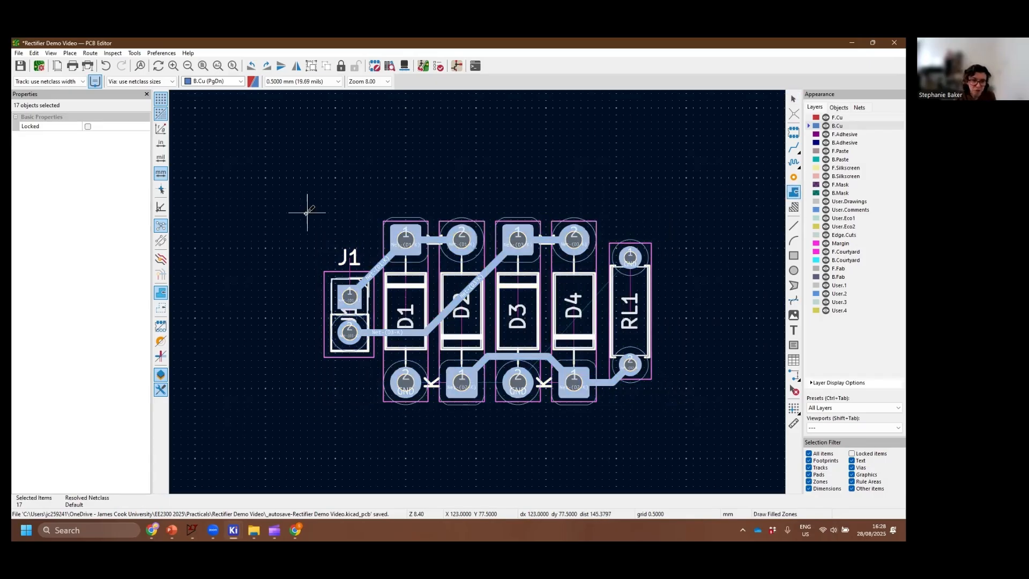
pyautogui.click(391, 301)
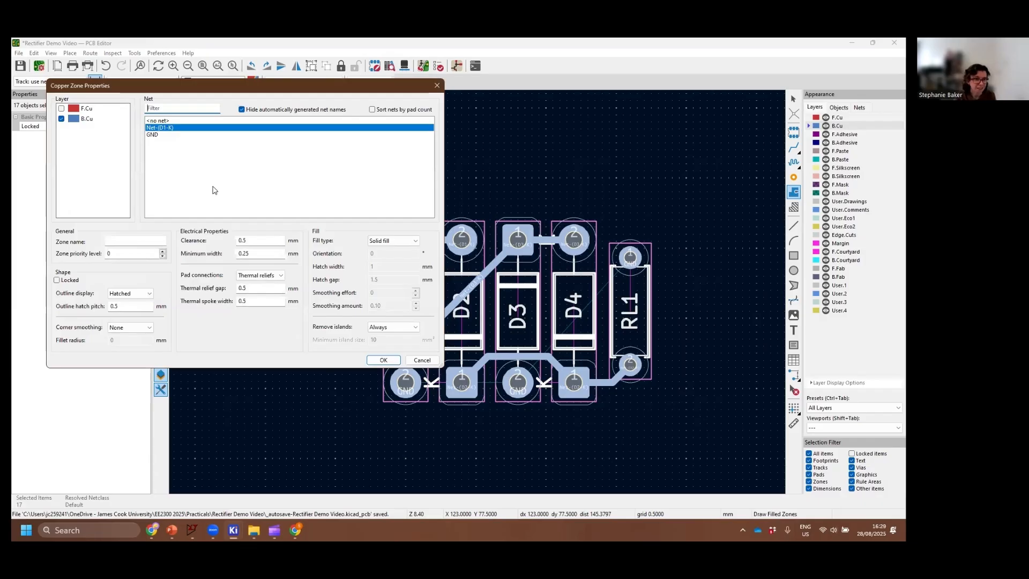
pyautogui.click(157, 137)
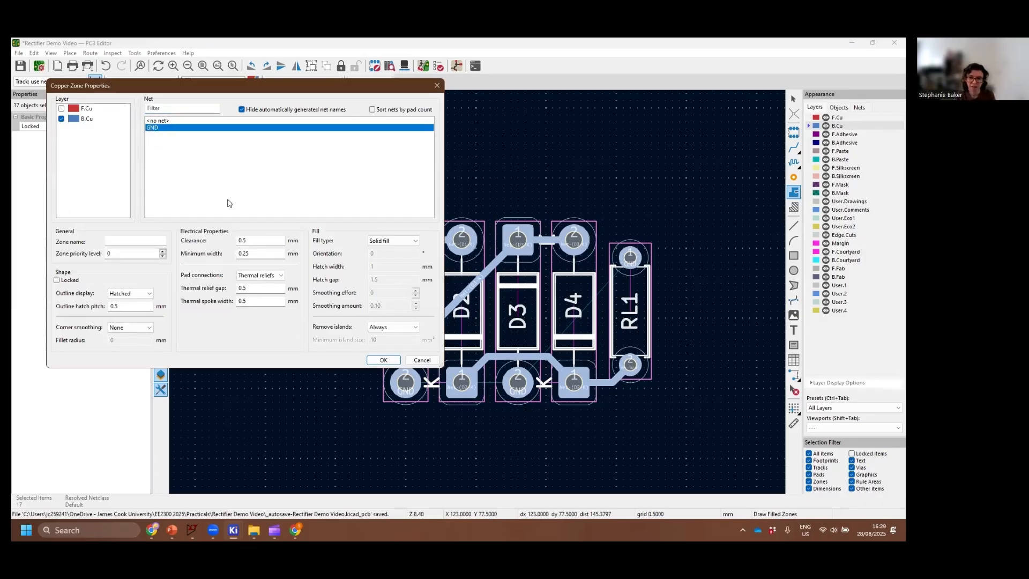
pyautogui.click(384, 360)
# Draw the GND zone outline as a rectangle of about 25 by 14 mm around all components
pyautogui.click(307, 212)
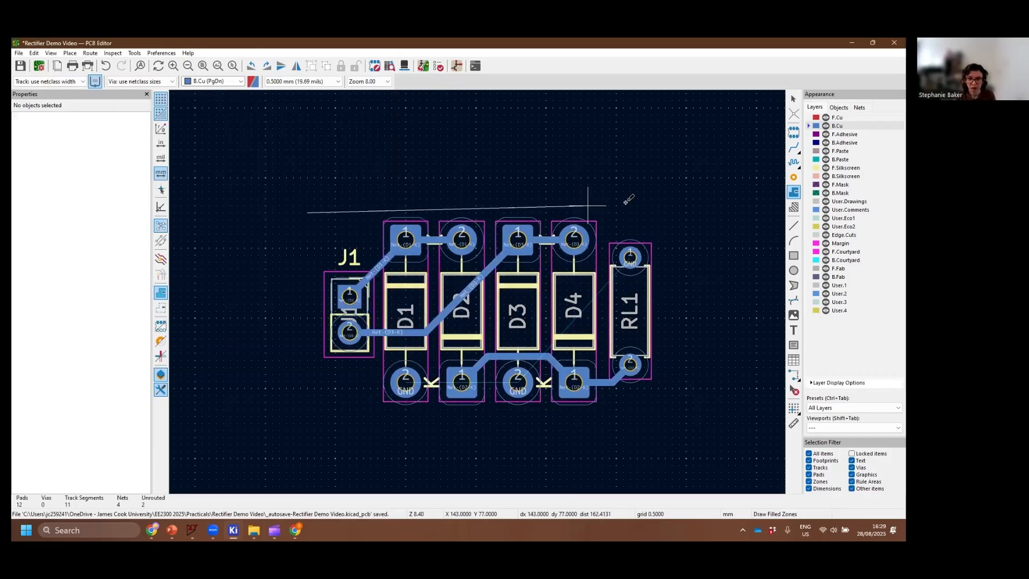
pyautogui.click(658, 213)
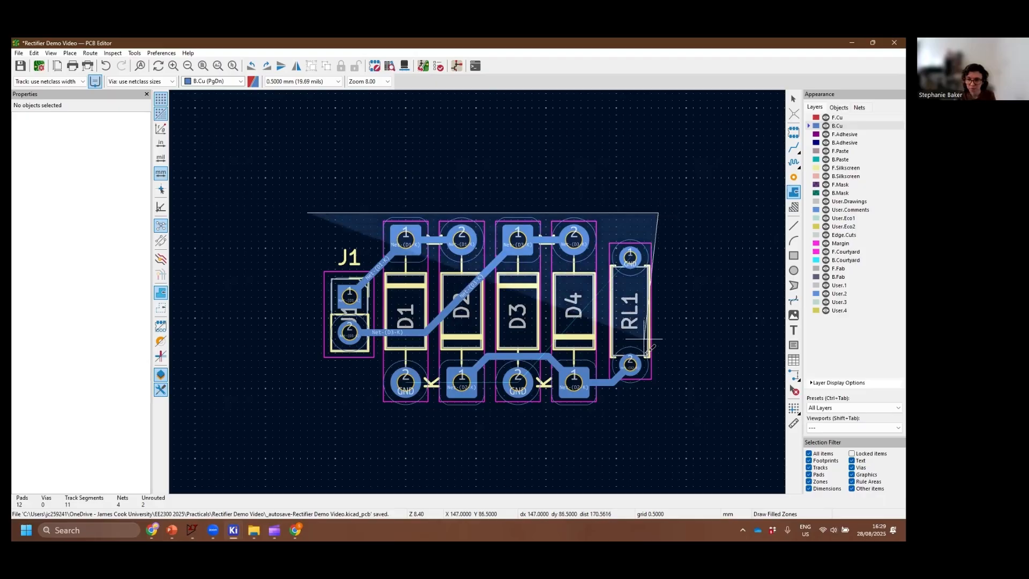
pyautogui.click(658, 409)
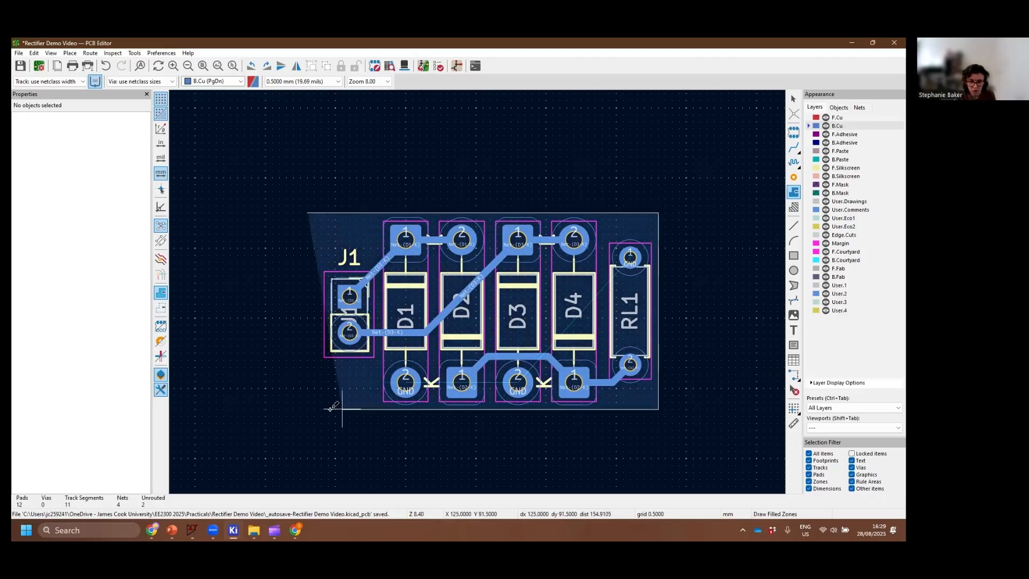
pyautogui.click(308, 408)
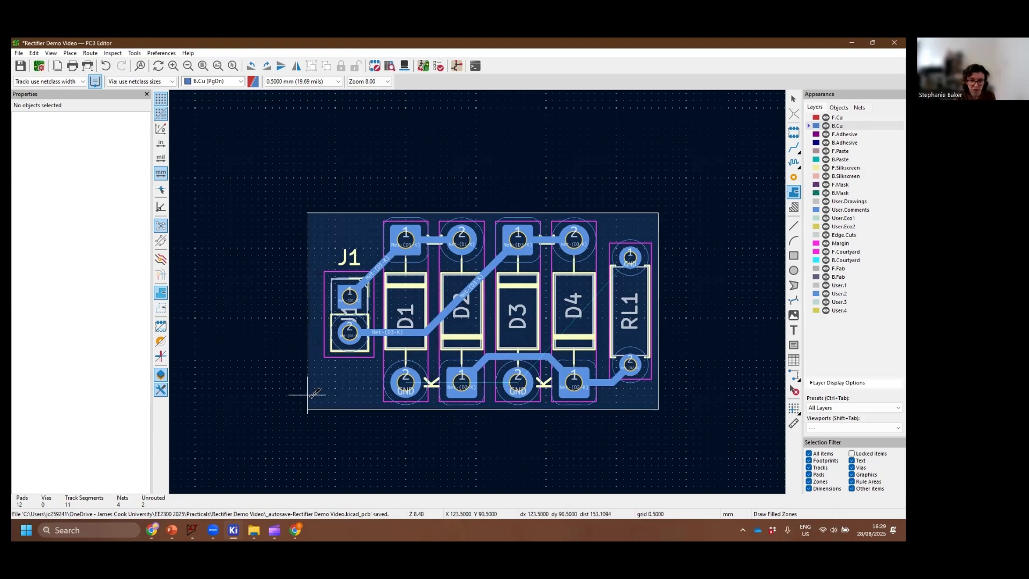
pyautogui.click(307, 213)
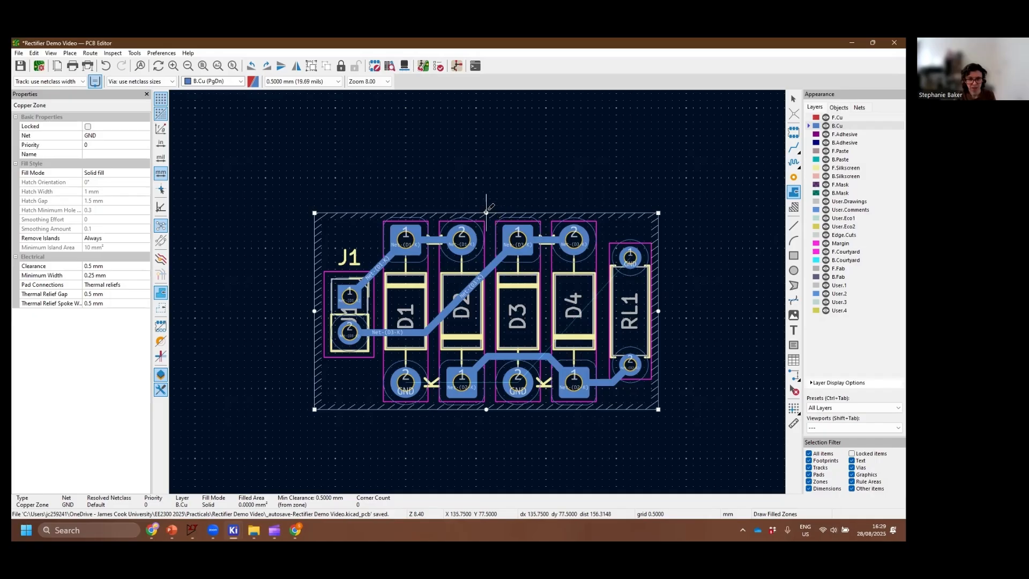
# Adjust the GND zone outline by moving its upper, right and lower edges outward about 0.5 mm each
pyautogui.moveTo(486, 213); pyautogui.dragTo(486, 205)
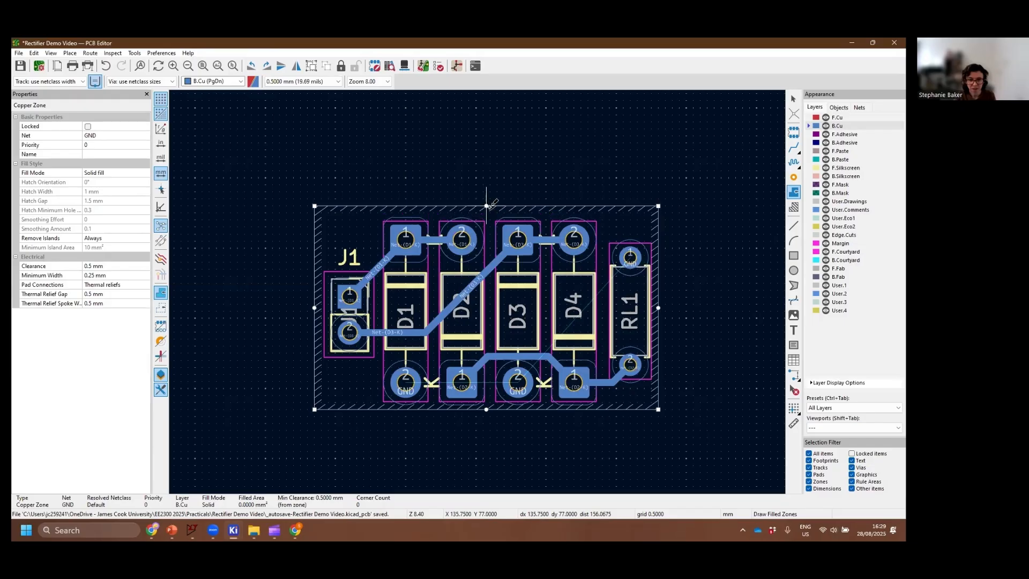
pyautogui.moveTo(315, 307); pyautogui.dragTo(307, 307)
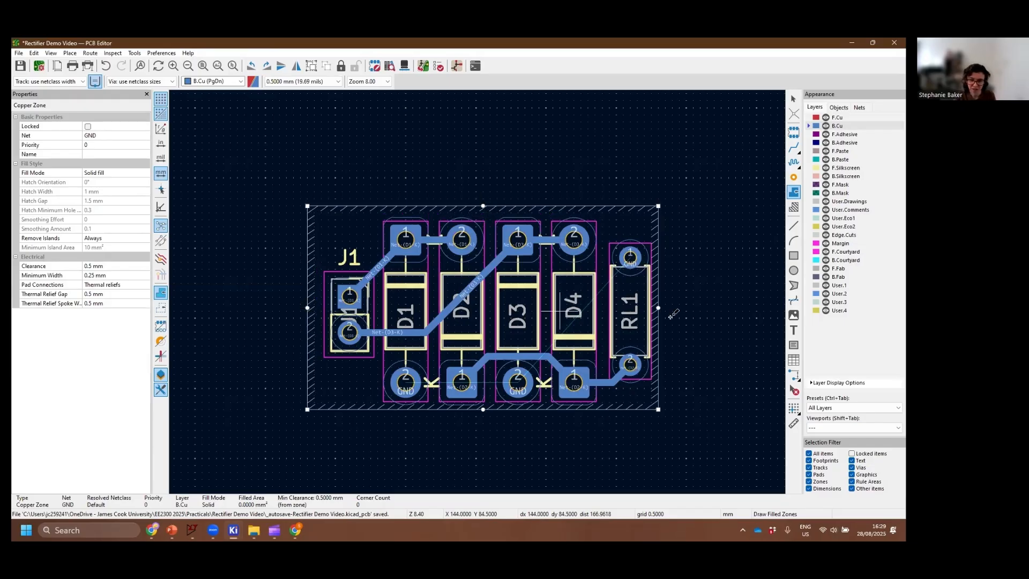
pyautogui.moveTo(659, 307); pyautogui.dragTo(664, 307)
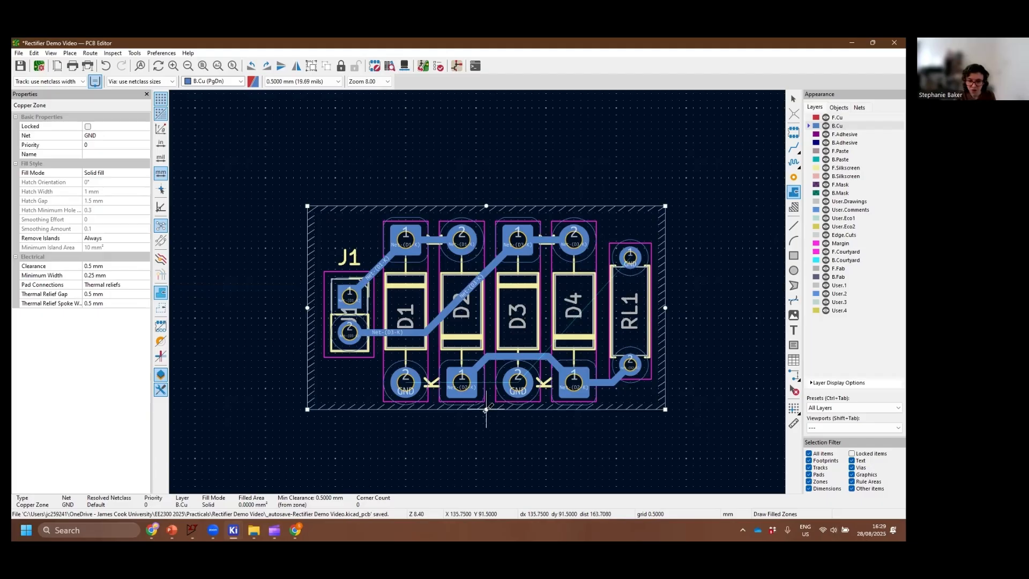
pyautogui.moveTo(486, 409); pyautogui.dragTo(486, 416)
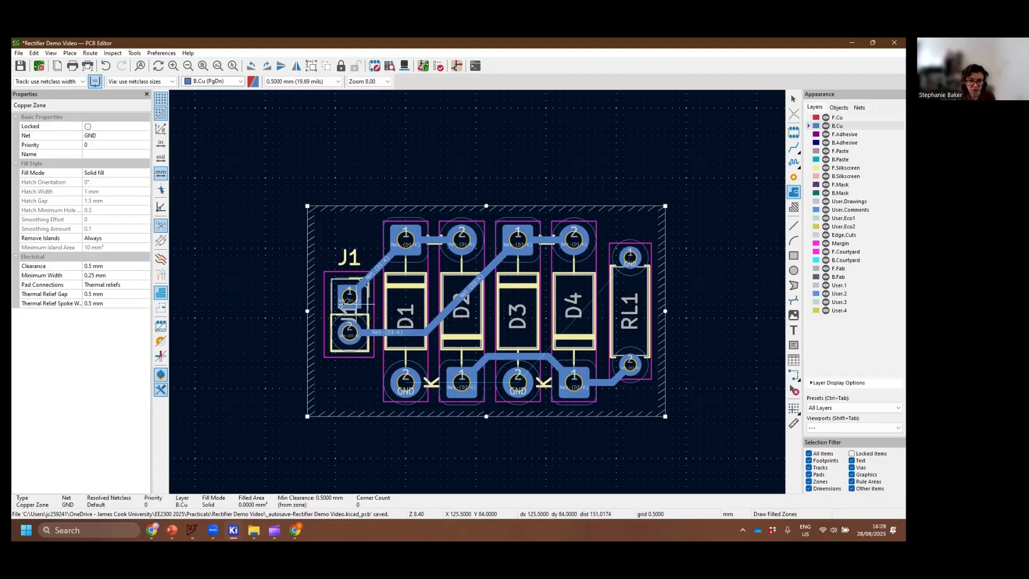
pyautogui.moveTo(307, 311); pyautogui.dragTo(314, 311)
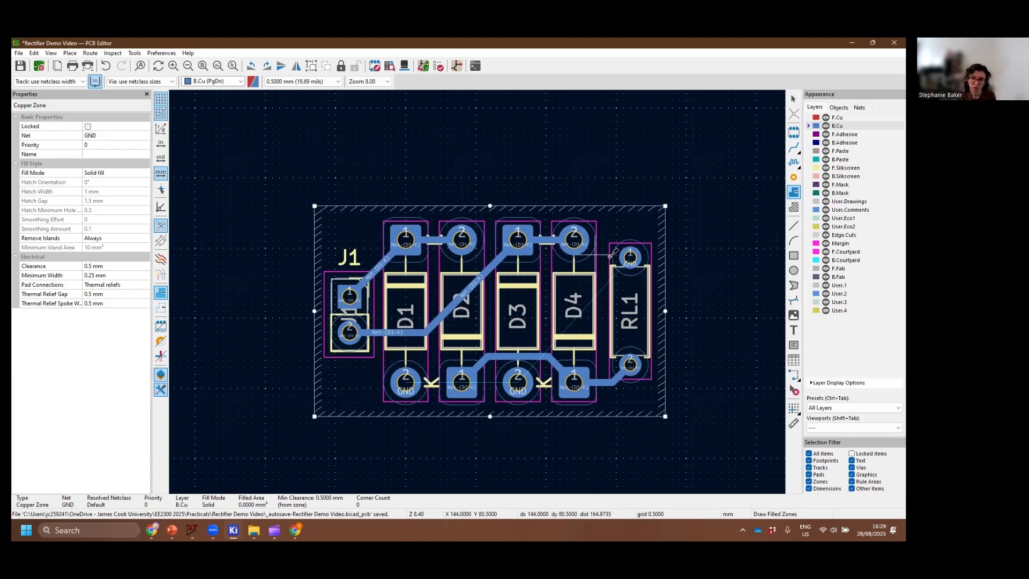
# Deselect the GND zone and fill all zones with copper
pyautogui.rightClick(637, 228)
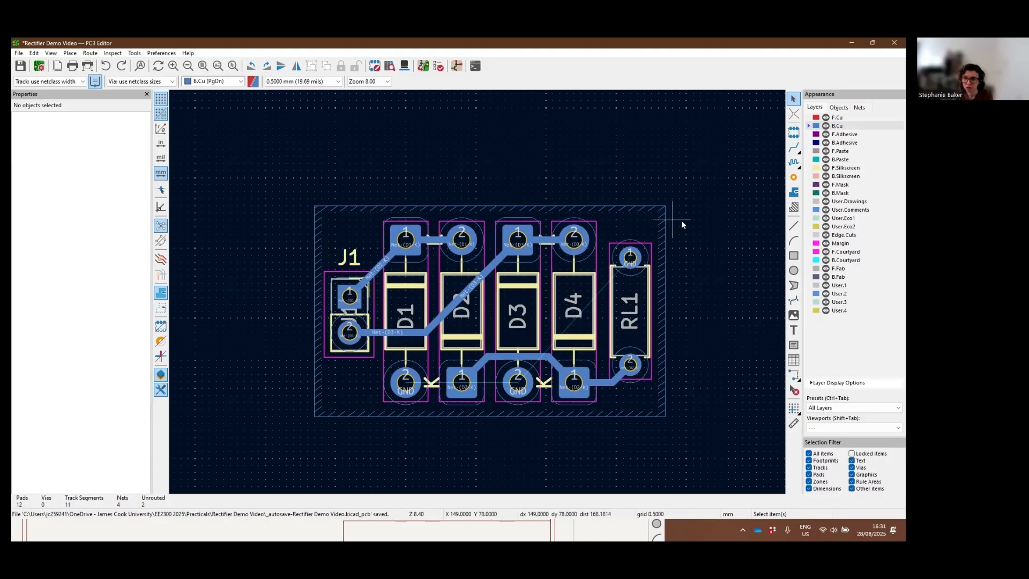
pyautogui.click(794, 204)
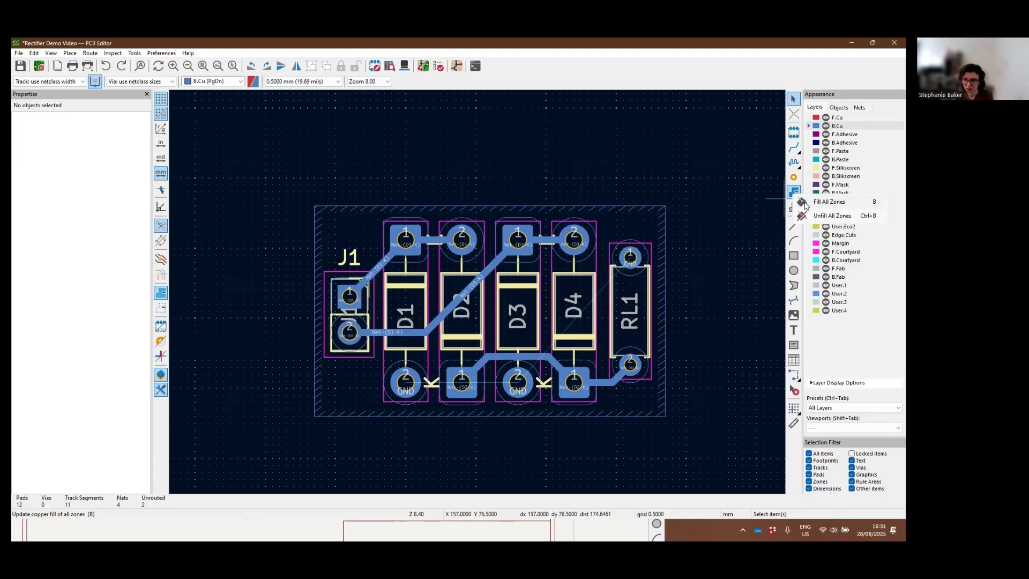
pyautogui.click(805, 204)
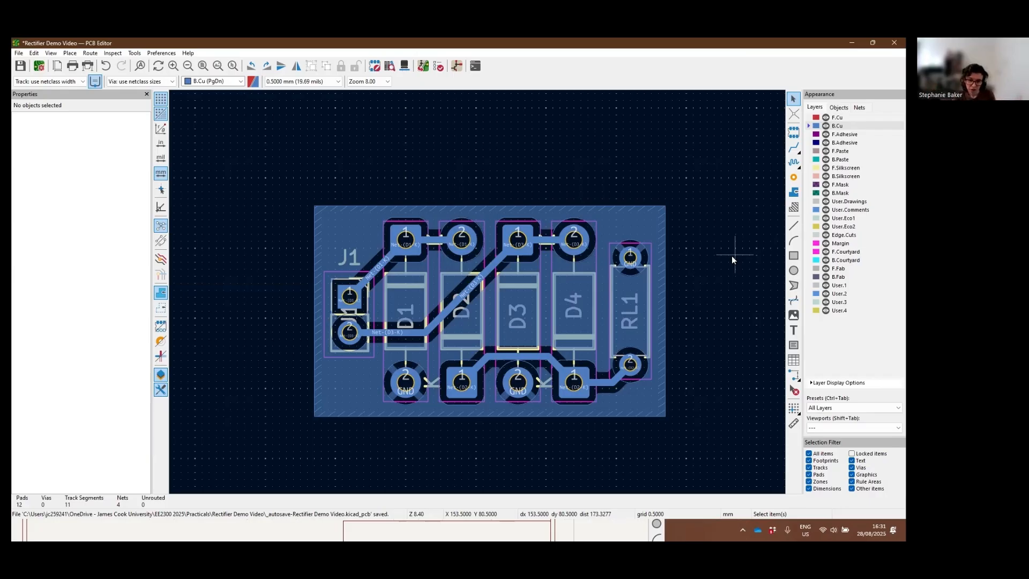
# Examine how the filled zone connects to the GND pads of RL1, D1 and D3 and clears the other tracks
pyautogui.scroll(2, 731, 256)
pyautogui.scroll(2, 369, 245)
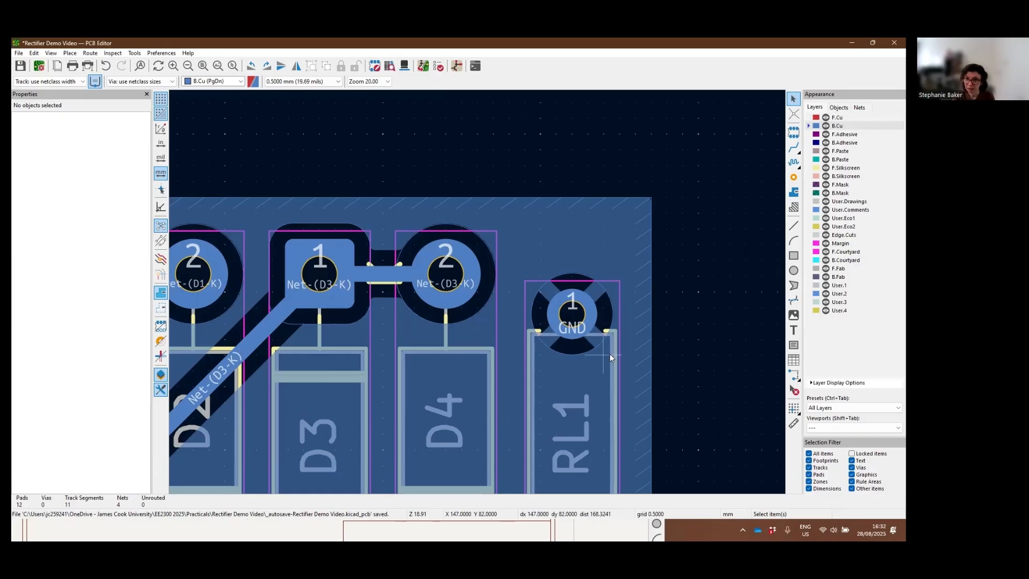
pyautogui.scroll(-3, 610, 352)
pyautogui.scroll(-1, 477, 291)
pyautogui.scroll(3, 533, 243)
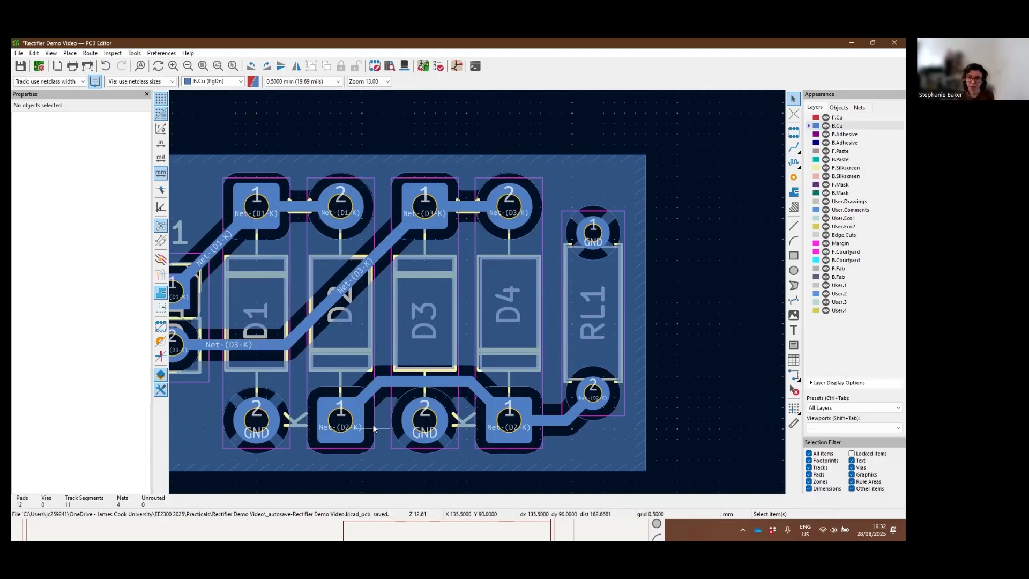
pyautogui.scroll(-2, 423, 385)
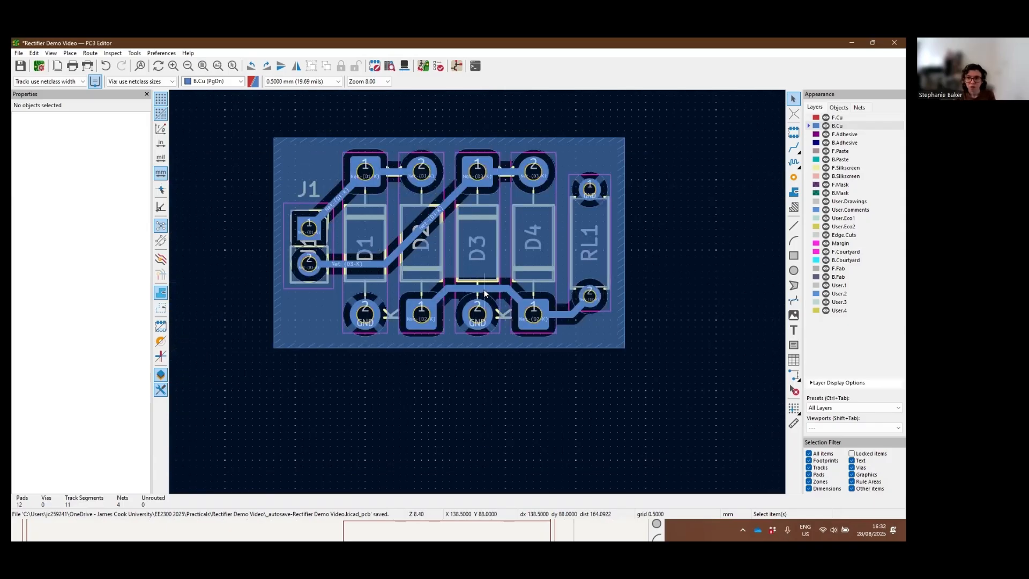
pyautogui.moveTo(686, 255); pyautogui.dragTo(706, 313, button='middle')
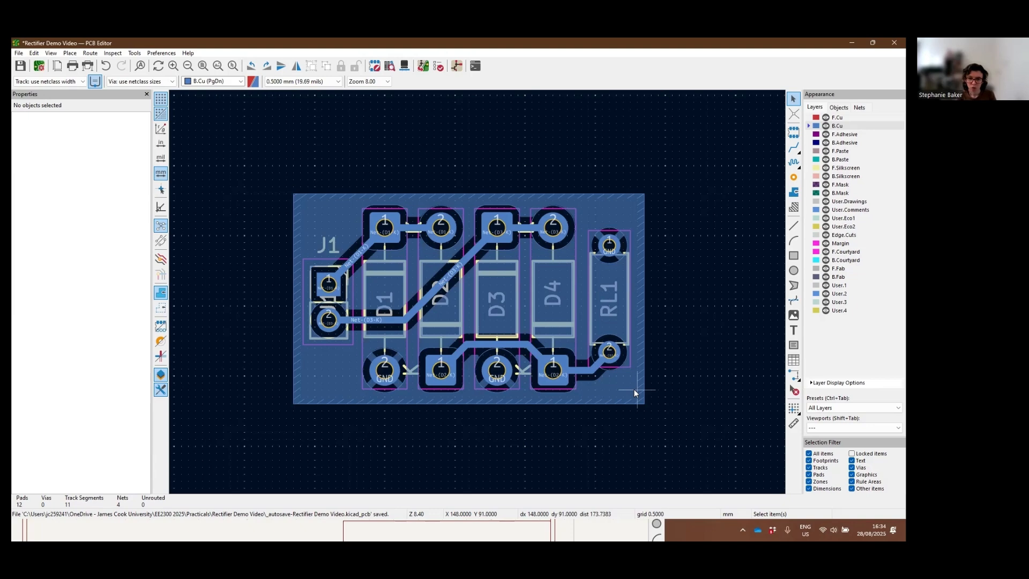
# Inspect the component side and the copper side of the board in the 3D viewer
pyautogui.click(406, 69)
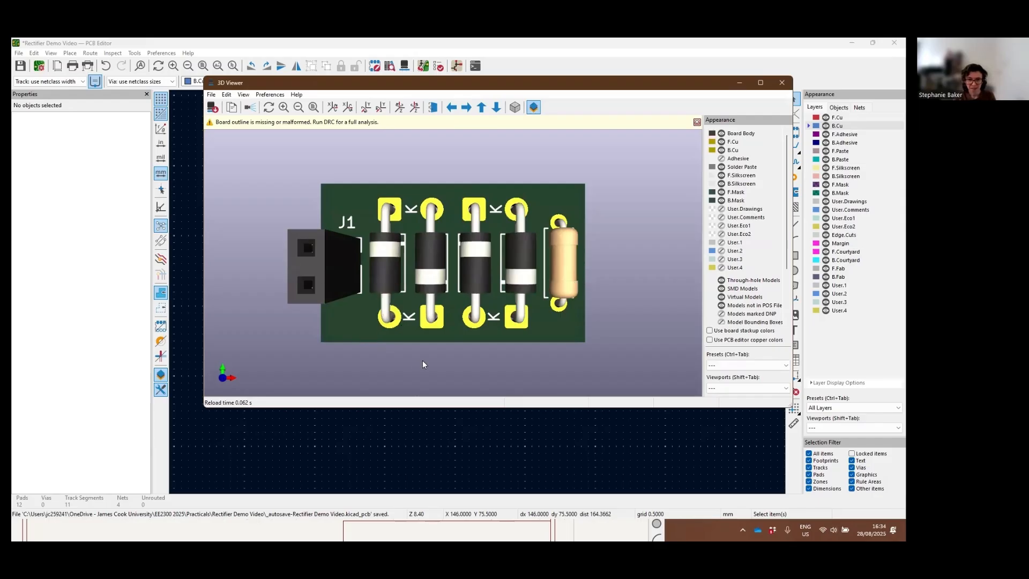
pyautogui.moveTo(423, 362); pyautogui.dragTo(494, 271)
pyautogui.moveTo(355, 241); pyautogui.dragTo(349, 186)
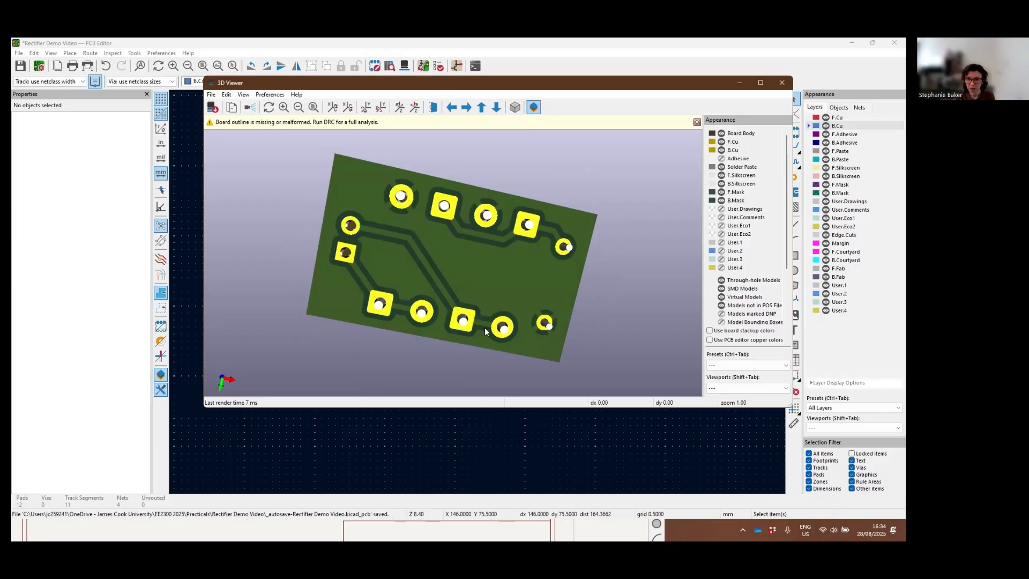
pyautogui.moveTo(556, 304); pyautogui.dragTo(610, 257)
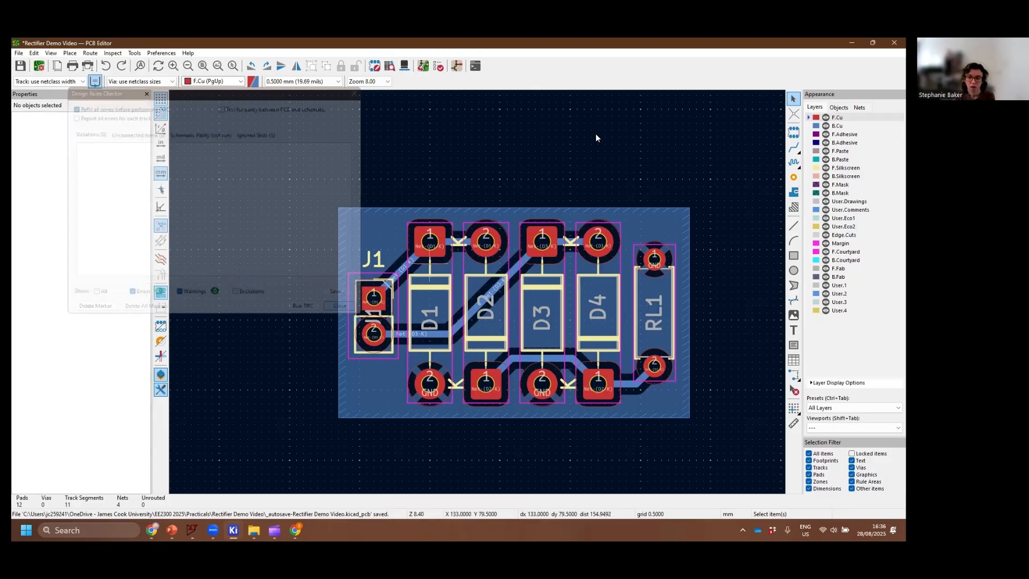
pyautogui.moveTo(555, 179); pyautogui.dragTo(529, 185, button='middle')
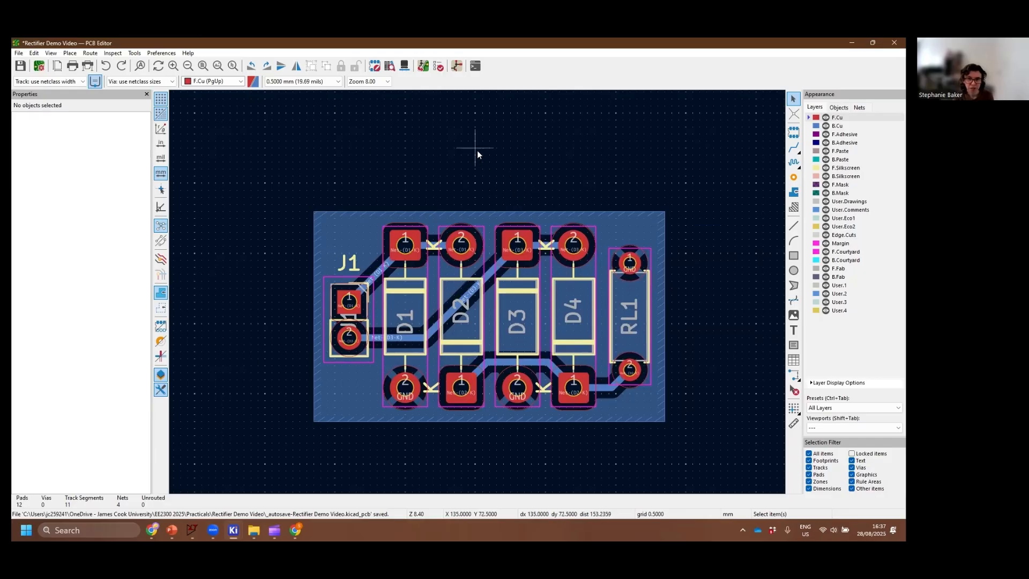
pyautogui.moveTo(449, 124); pyautogui.dragTo(456, 113, button='middle')
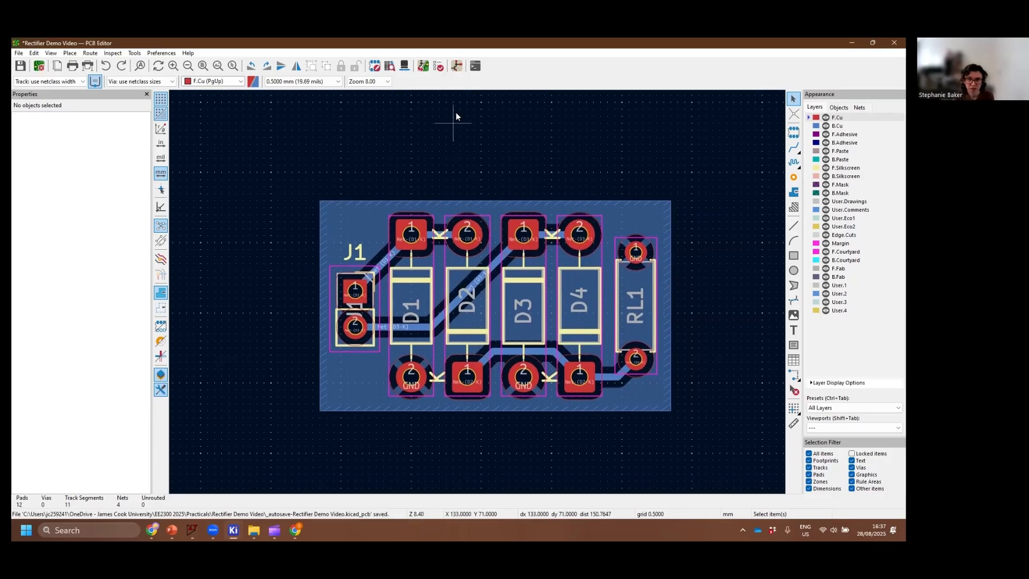
# Run the design rules check, locate the annular width violations on J1's pads 1 and 2, and close the checker
pyautogui.click(439, 67)
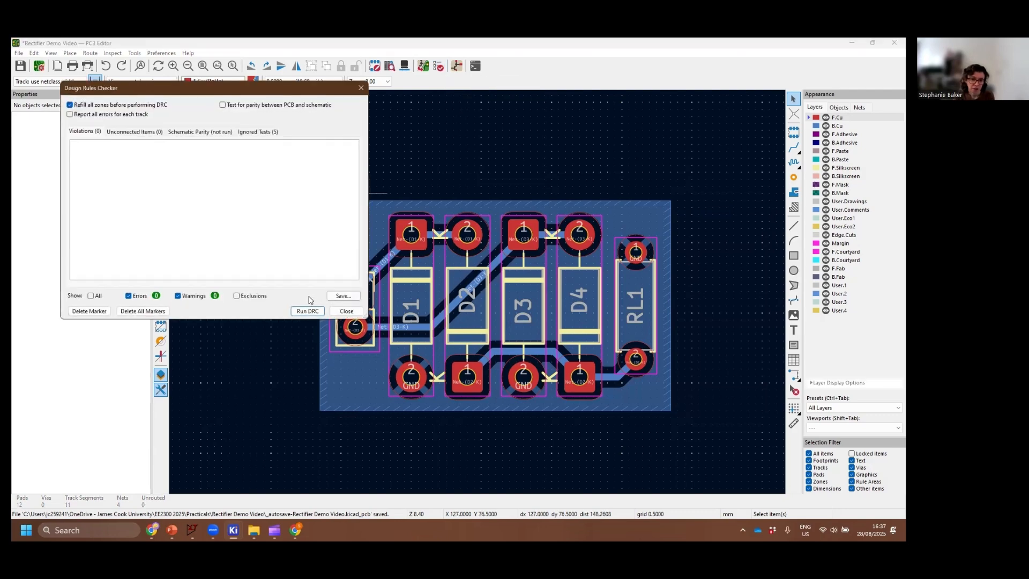
pyautogui.click(300, 311)
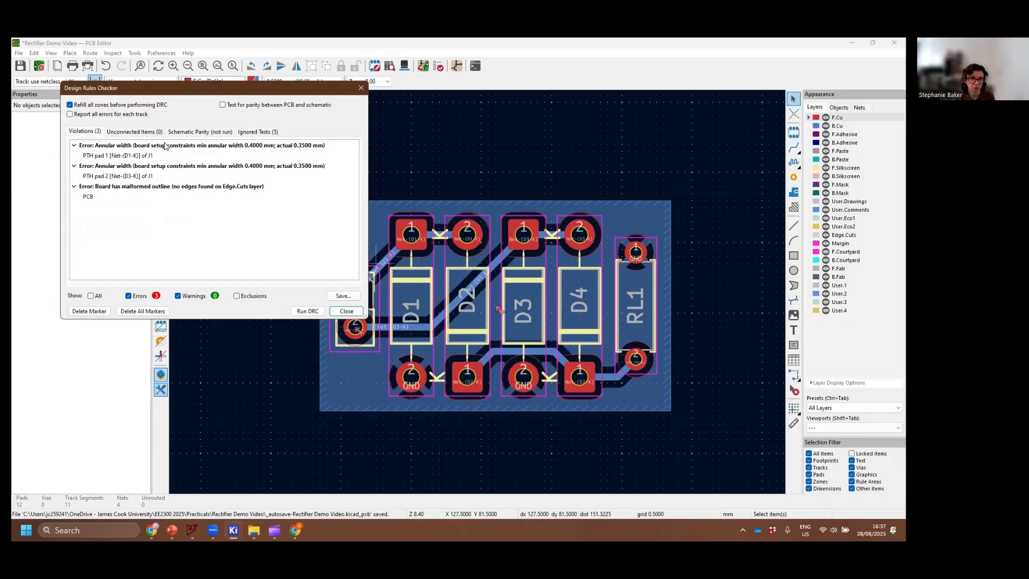
pyautogui.click(162, 146)
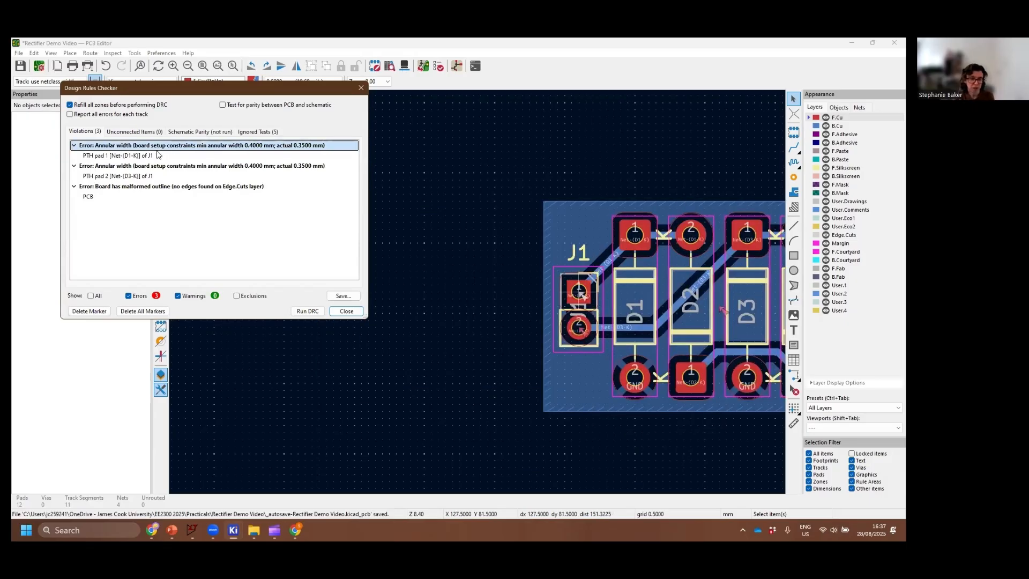
pyautogui.click(159, 171)
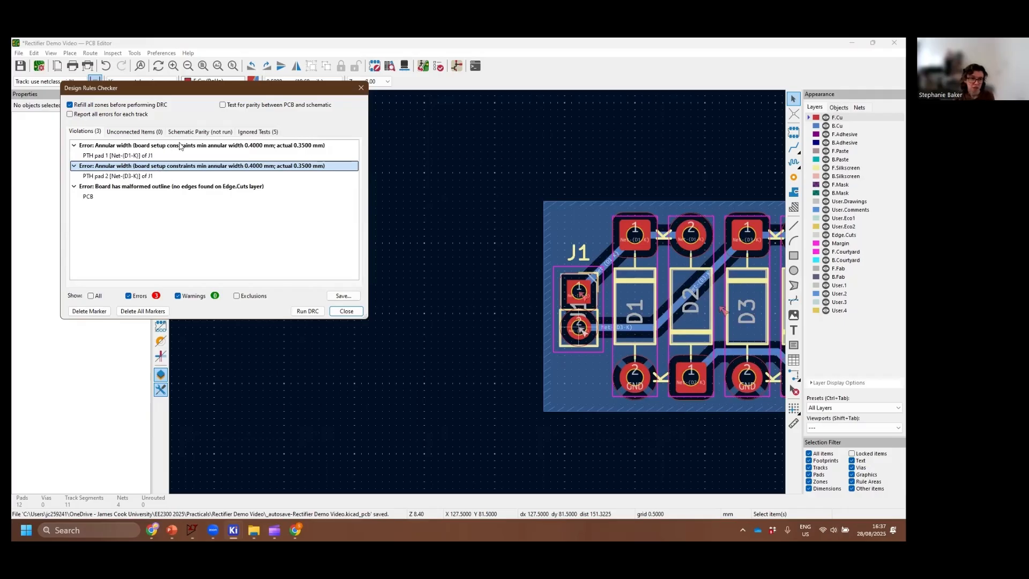
pyautogui.click(181, 146)
pyautogui.click(178, 167)
pyautogui.click(206, 149)
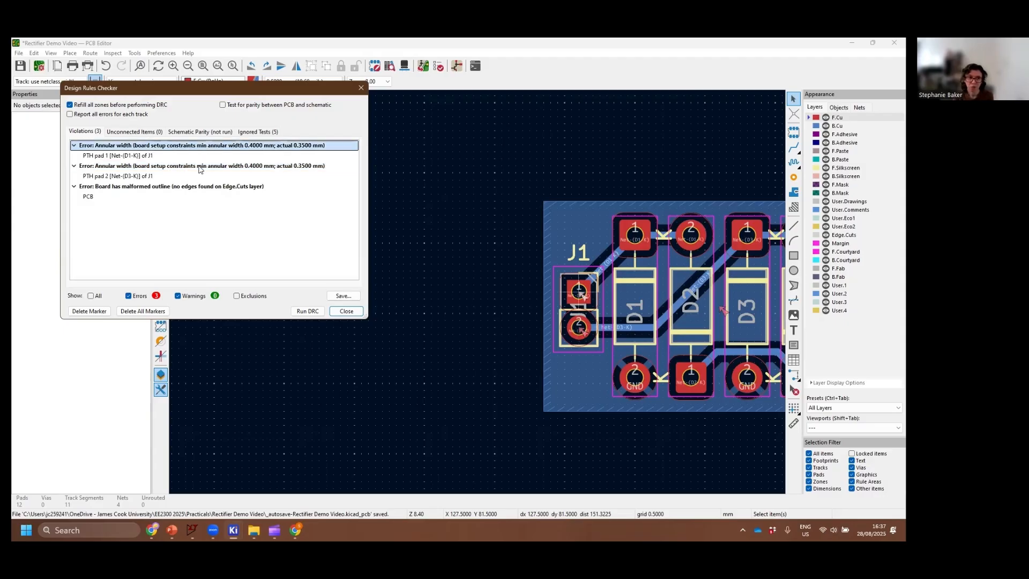
pyautogui.click(198, 167)
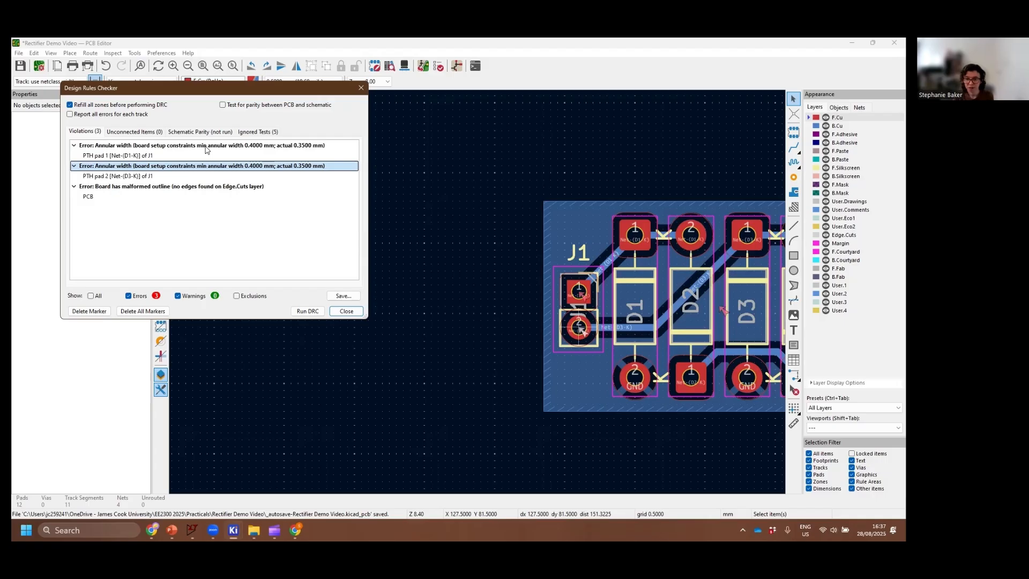
pyautogui.click(348, 311)
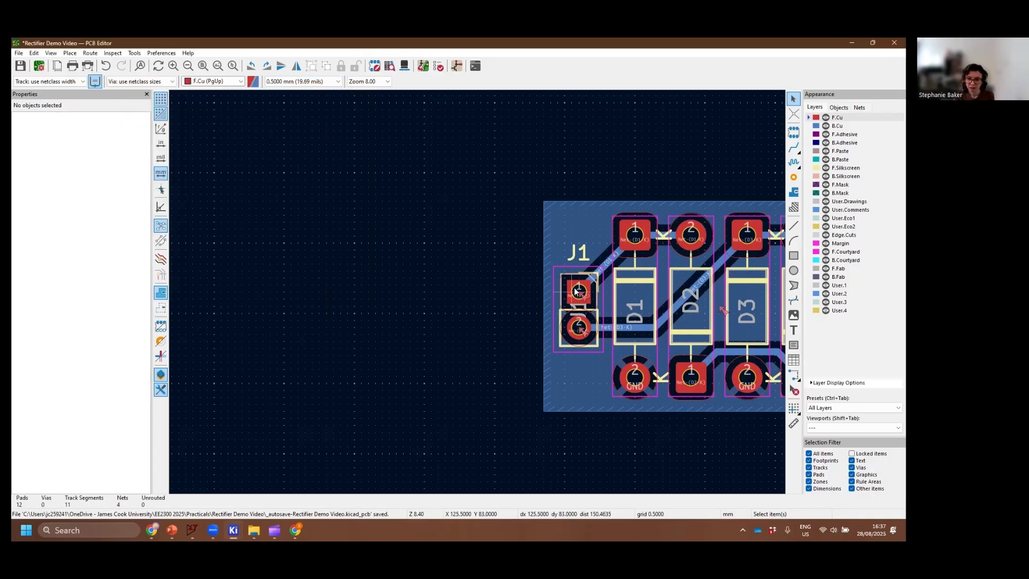
# Set the size of J1's pad 1 to 1.75 mm in both X and Y
pyautogui.click(575, 288)
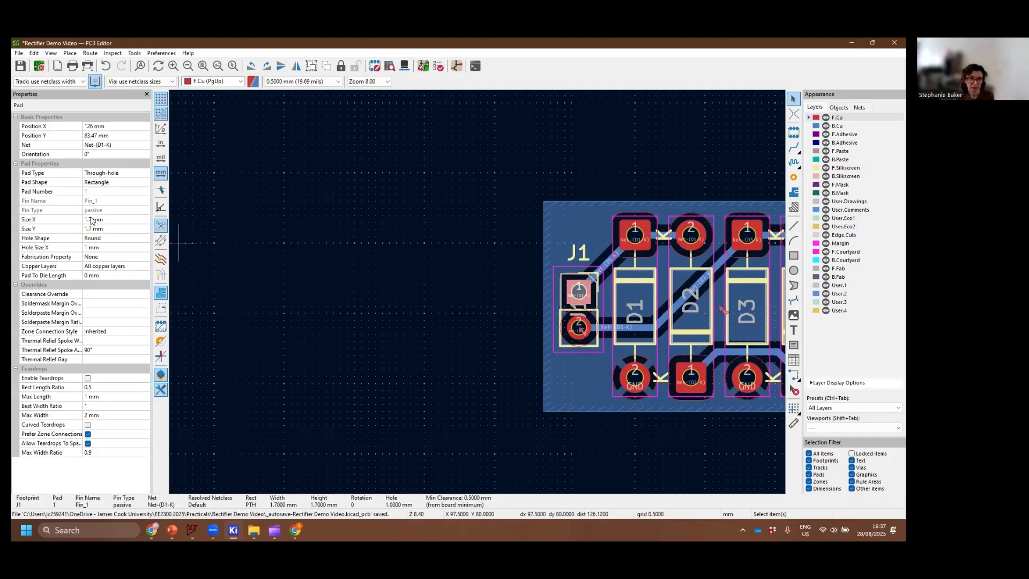
pyautogui.click(91, 220)
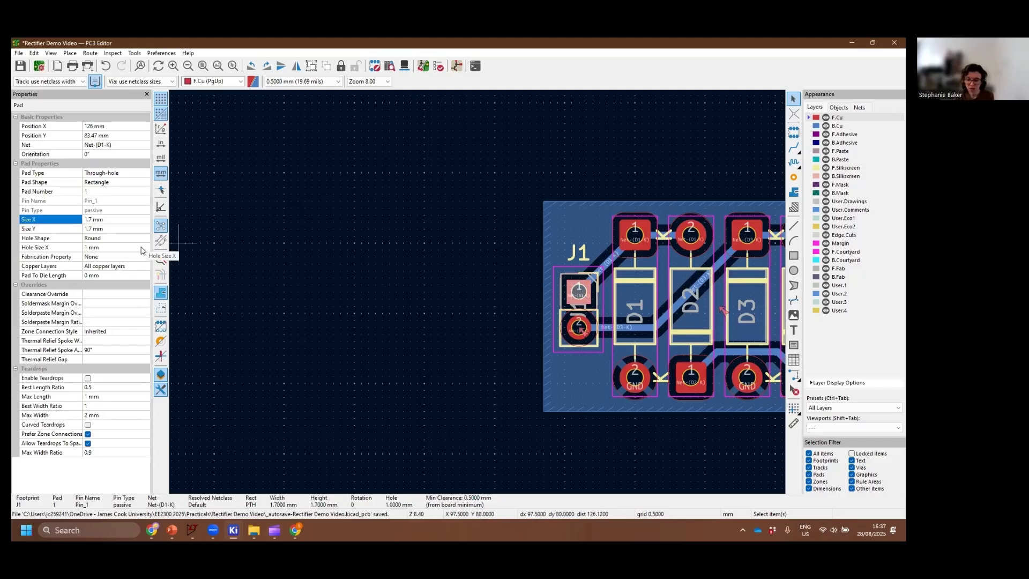
pyautogui.write('5')
pyautogui.click(93, 229)
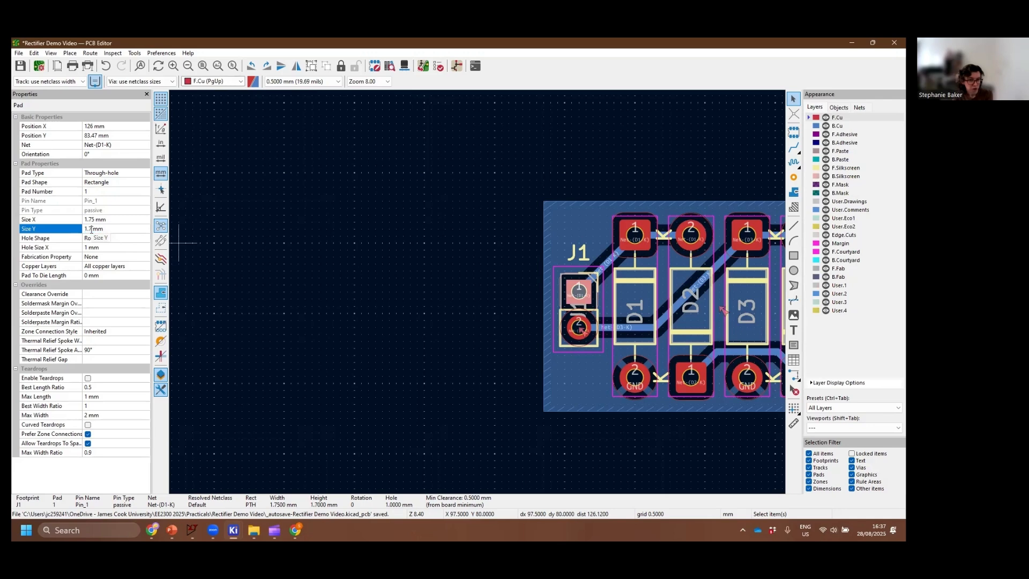
pyautogui.write('5')
pyautogui.click(224, 280)
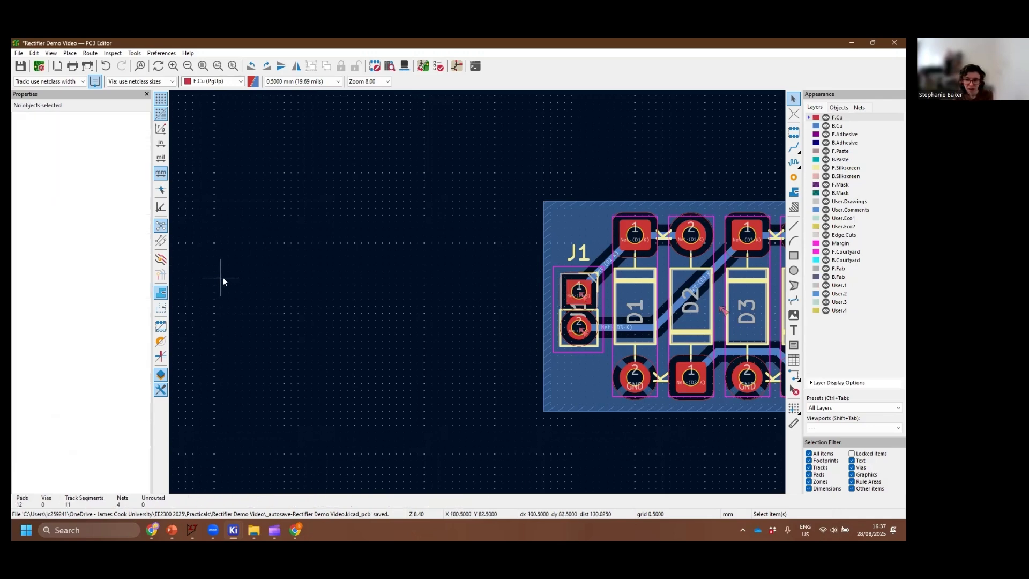
# Set the size of J1's pad 1 to 1.8 mm in both X and Y
pyautogui.click(578, 291)
pyautogui.click(97, 220)
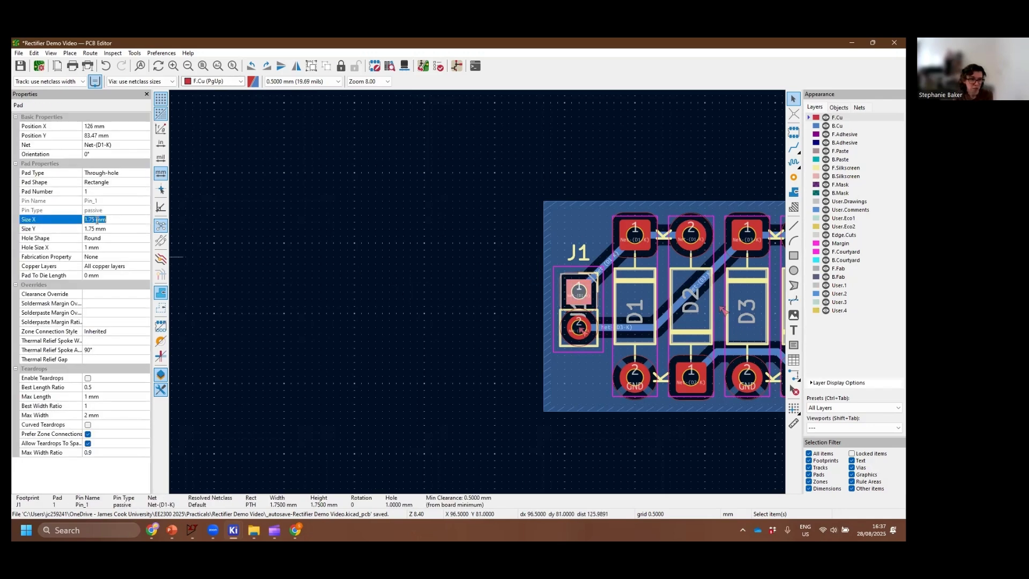
pyautogui.moveTo(97, 220); pyautogui.dragTo(89, 229)
pyautogui.write('8')
pyautogui.click(91, 229)
pyautogui.write('8')
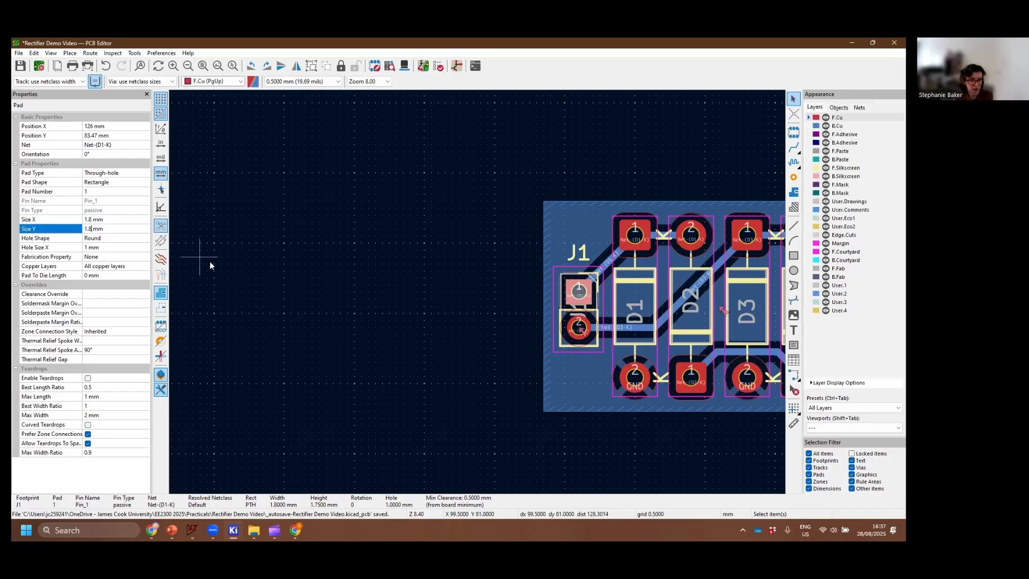
pyautogui.click(233, 265)
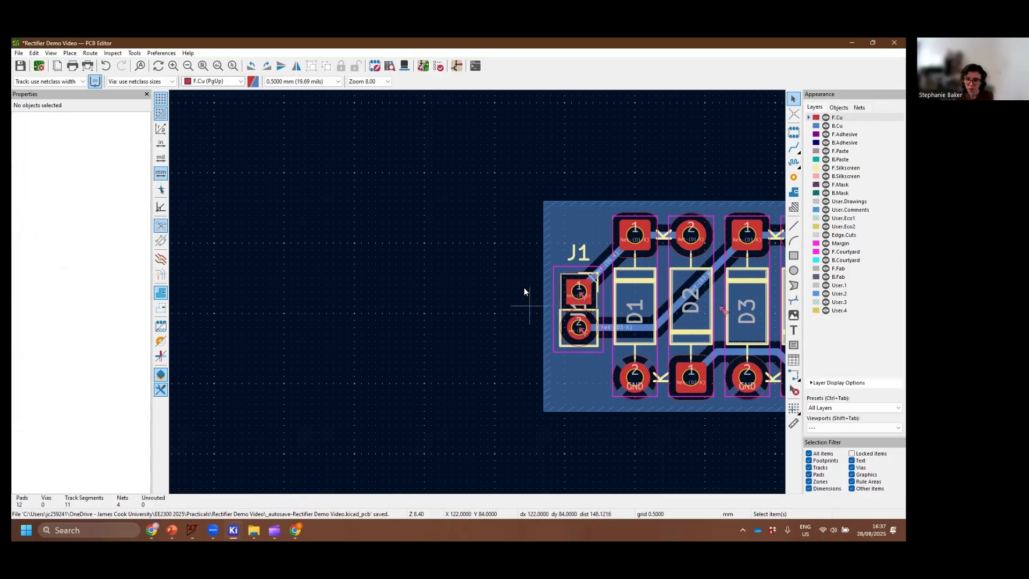
# Set the size of J1's round pad 2 to 1.8 mm
pyautogui.click(588, 325)
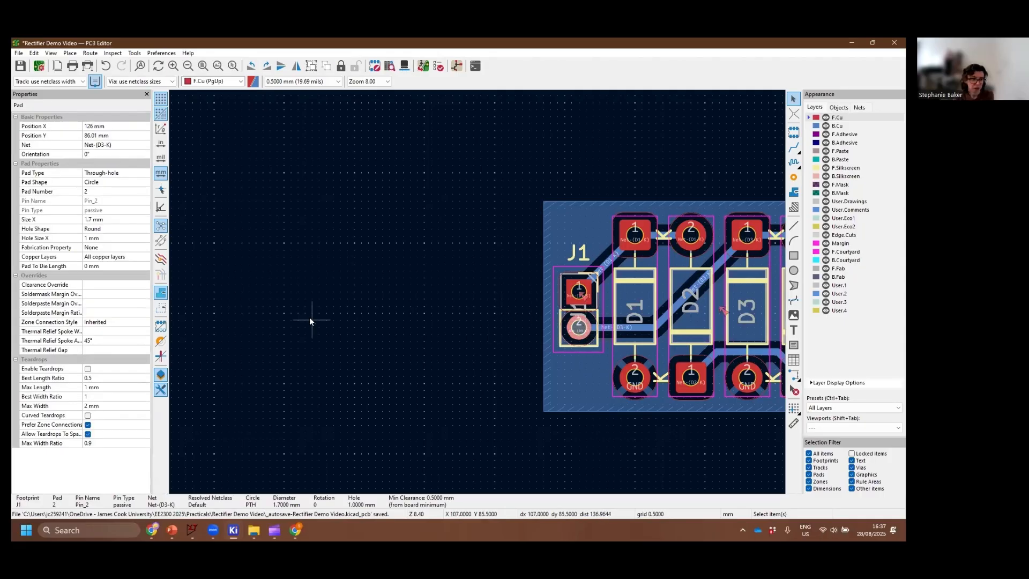
pyautogui.click(92, 219)
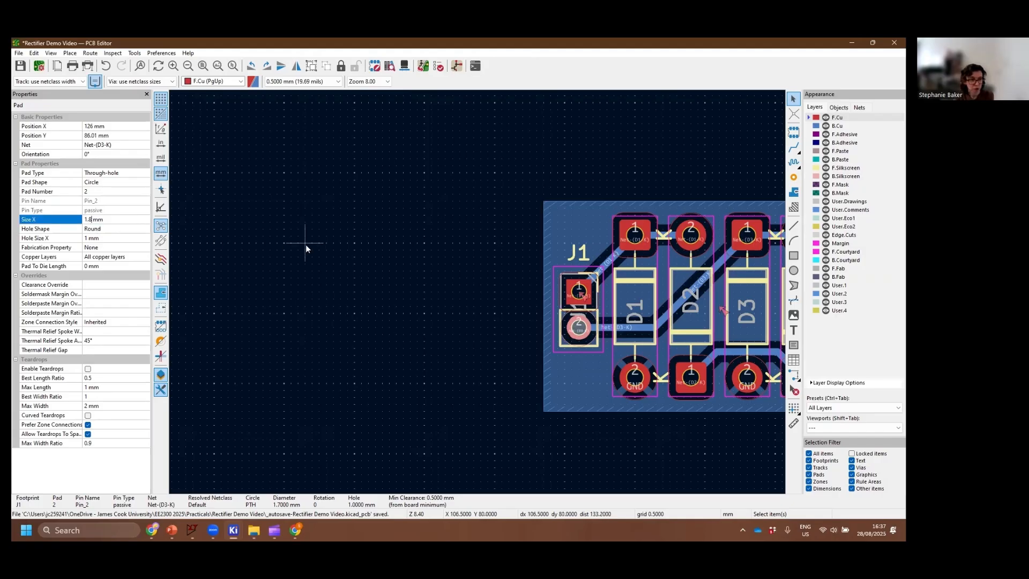
pyautogui.click(433, 248)
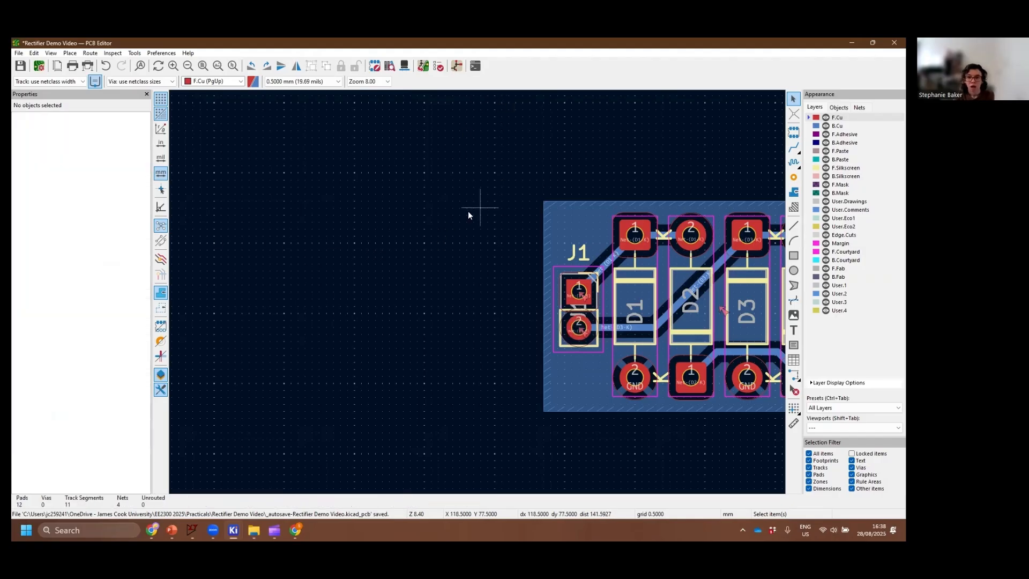
# Rerun the design rules check, delete the marker for J1's footprint library mismatch warning, and close the checker
pyautogui.moveTo(469, 213); pyautogui.dragTo(294, 222, button='middle')
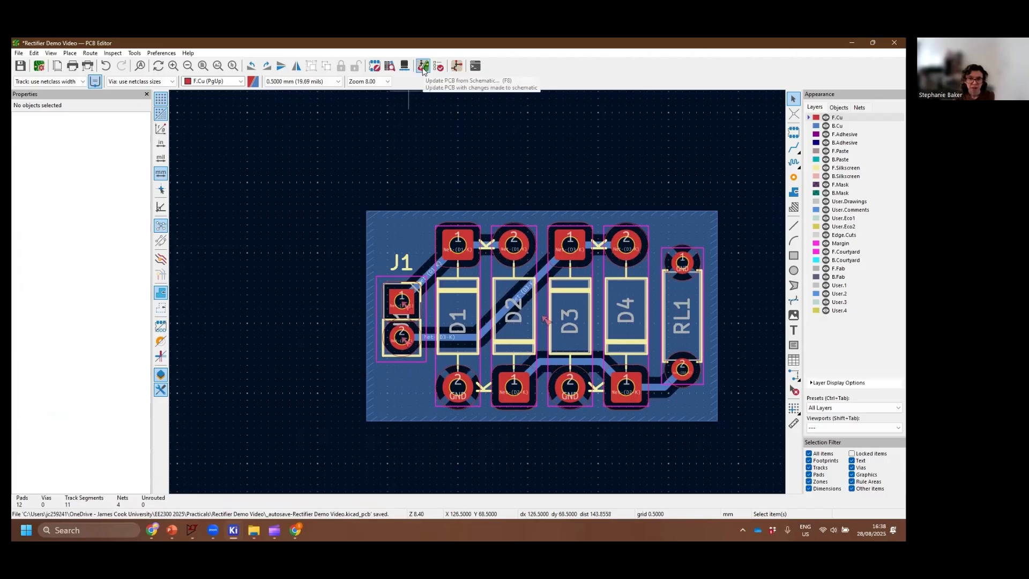
pyautogui.click(438, 66)
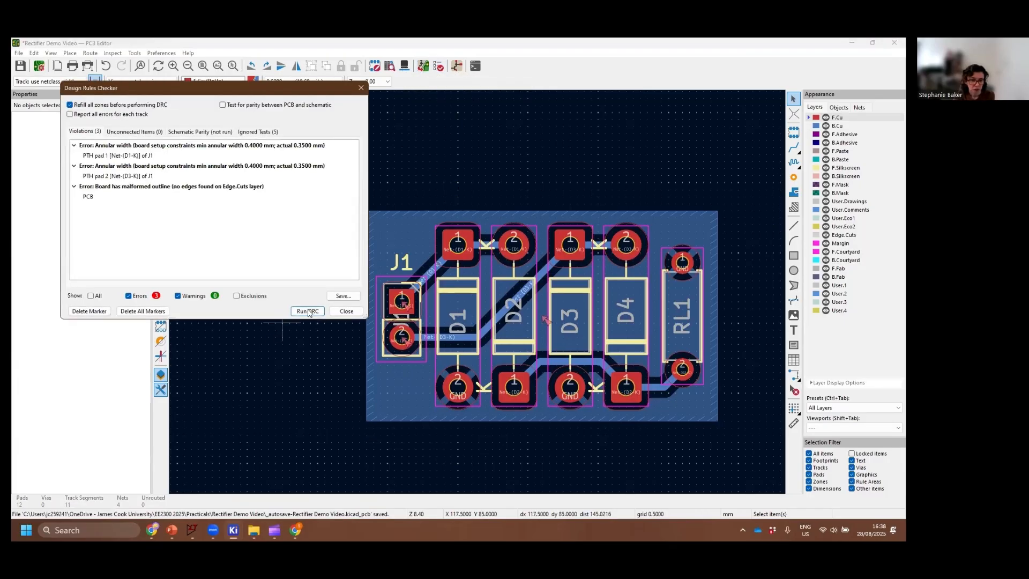
pyautogui.click(308, 311)
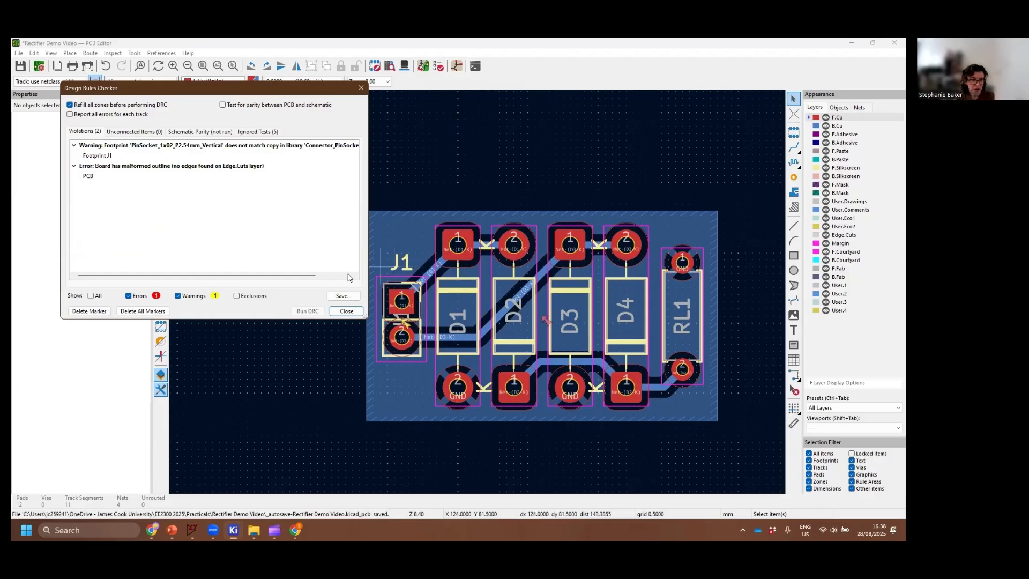
pyautogui.click(264, 157)
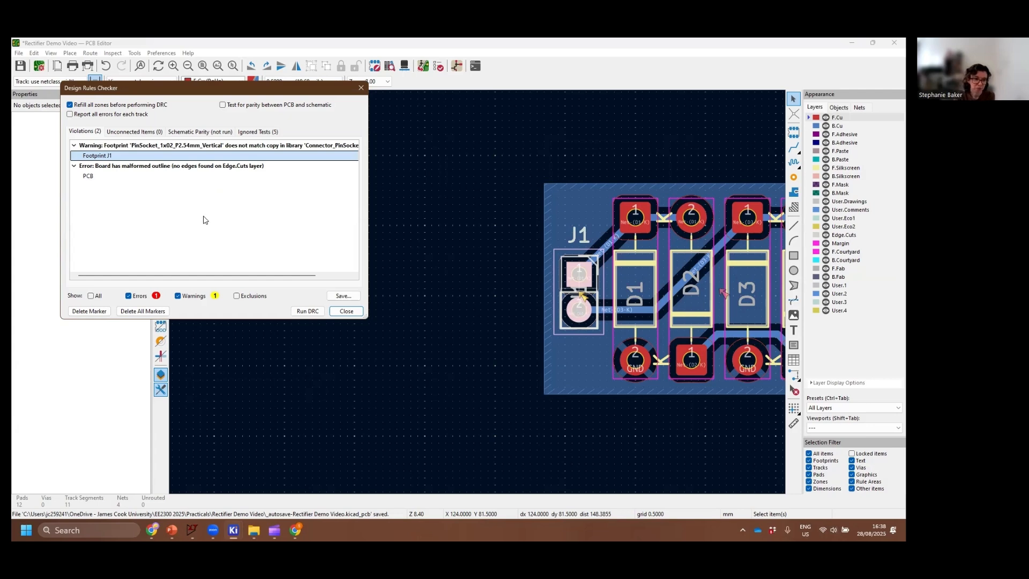
pyautogui.click(89, 311)
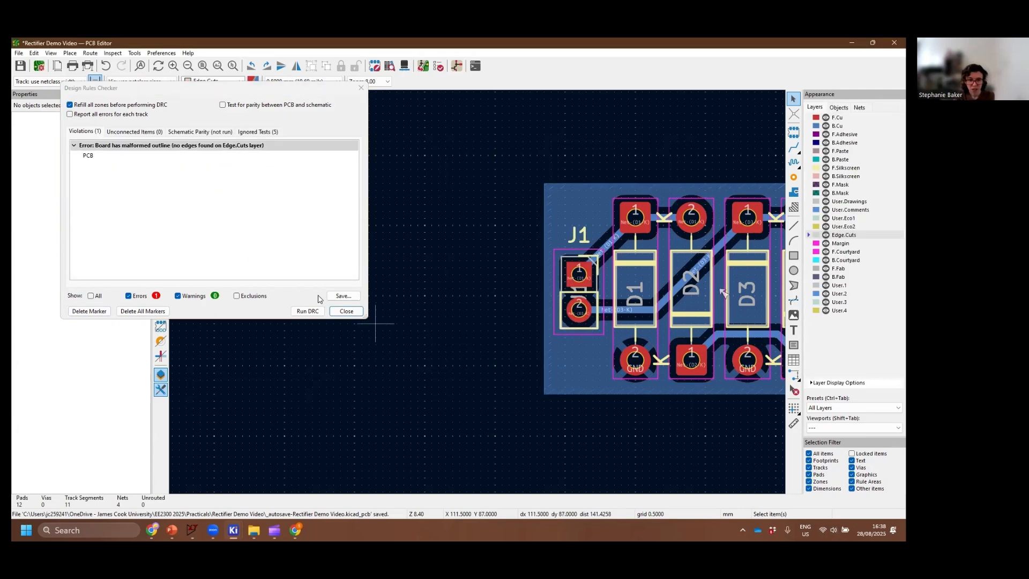
pyautogui.click(347, 310)
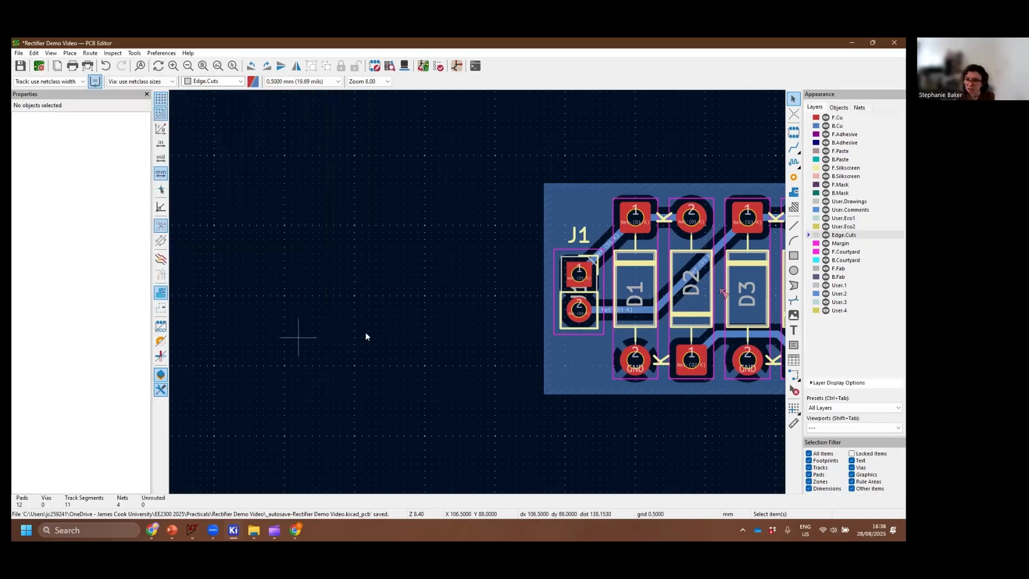
# Set the size of both RL1 pads to 1.8 mm and deselect them
pyautogui.moveTo(458, 323); pyautogui.dragTo(190, 328, button='middle')
pyautogui.click(598, 238)
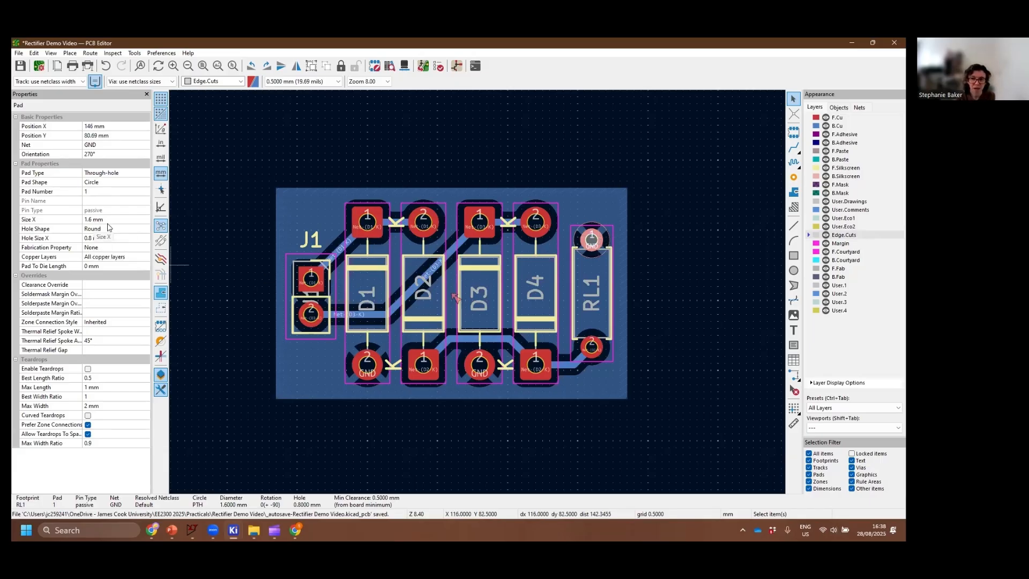
pyautogui.click(92, 221)
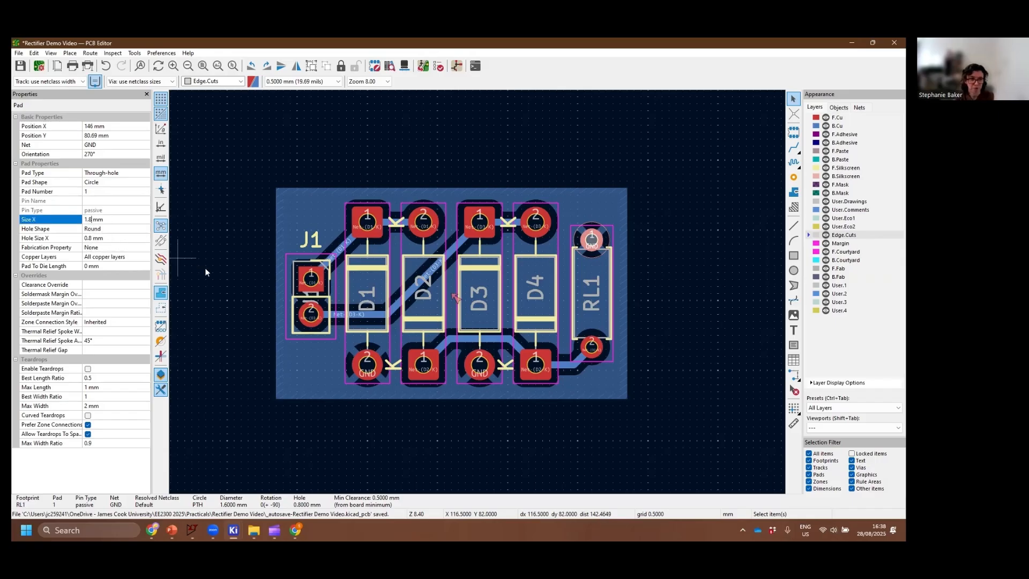
pyautogui.click(596, 349)
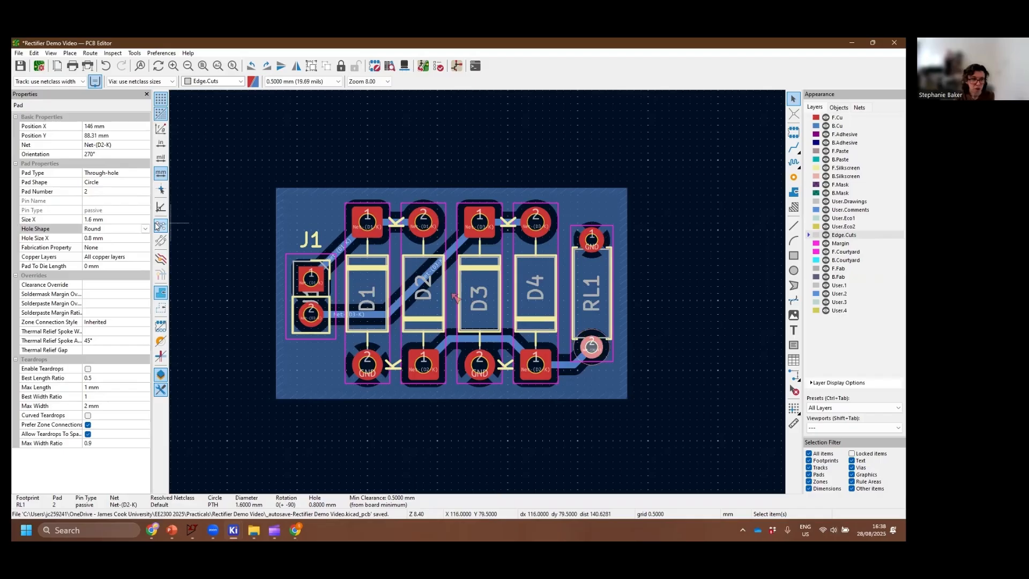
pyautogui.keyDown('shift'); pyautogui.click(592, 239); pyautogui.keyUp('shift')
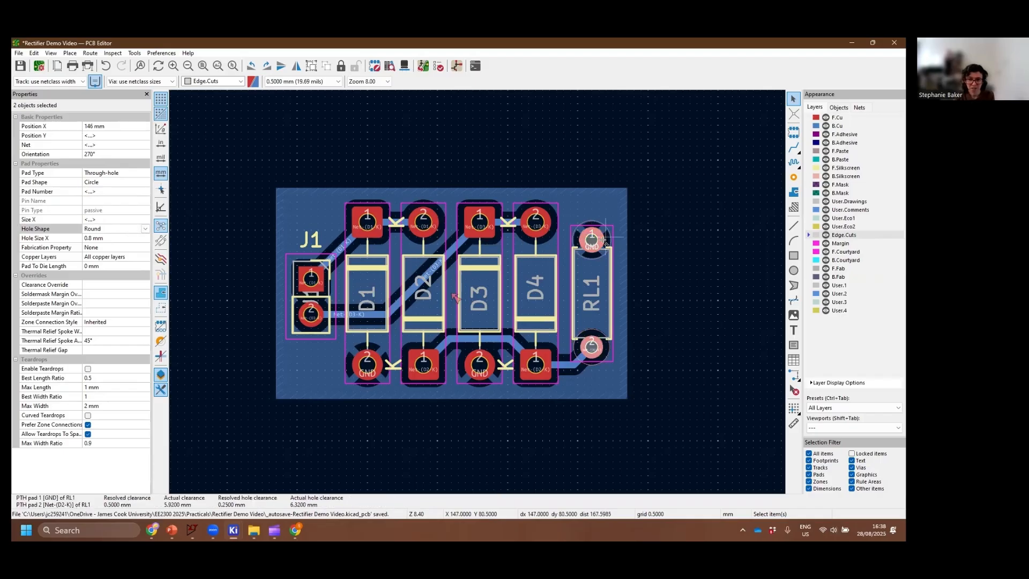
pyautogui.click(114, 220)
pyautogui.write('1')
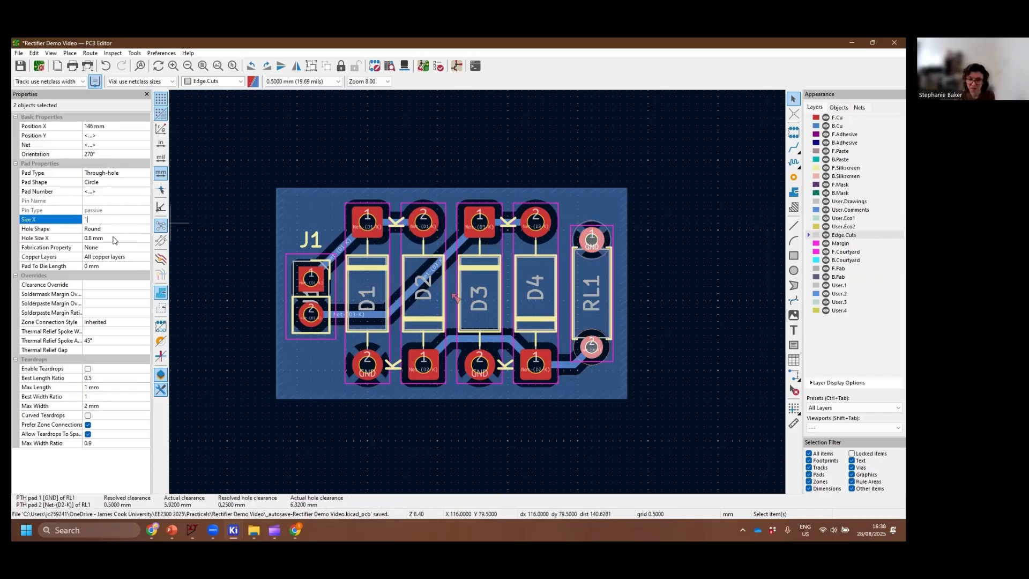
pyautogui.write('.8')
pyautogui.press('Return')
pyautogui.click(722, 298)
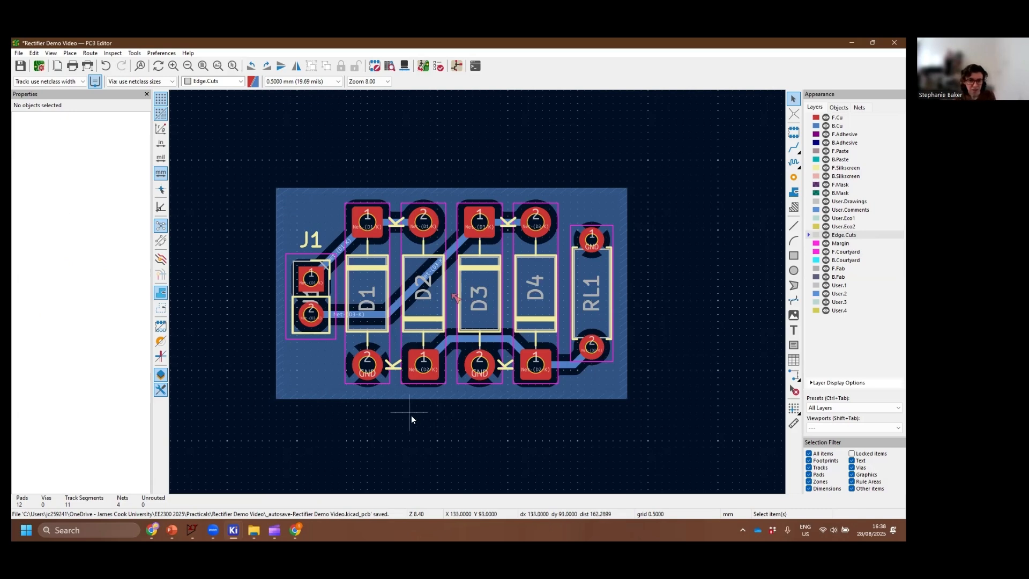
# Review the remaining board outline violation in the design rules checker and close it
pyautogui.moveTo(410, 415); pyautogui.dragTo(423, 419, button='middle')
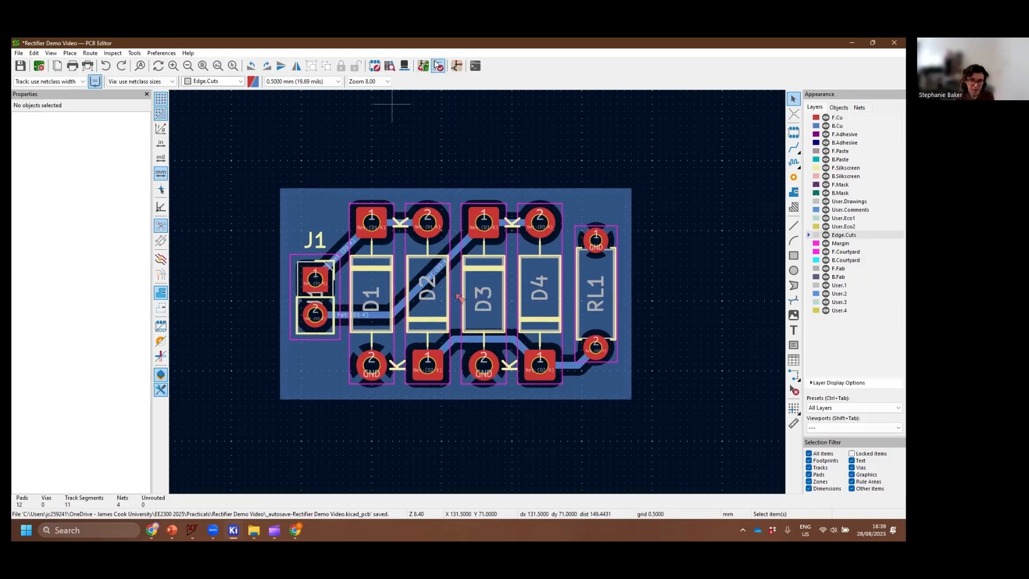
pyautogui.click(438, 65)
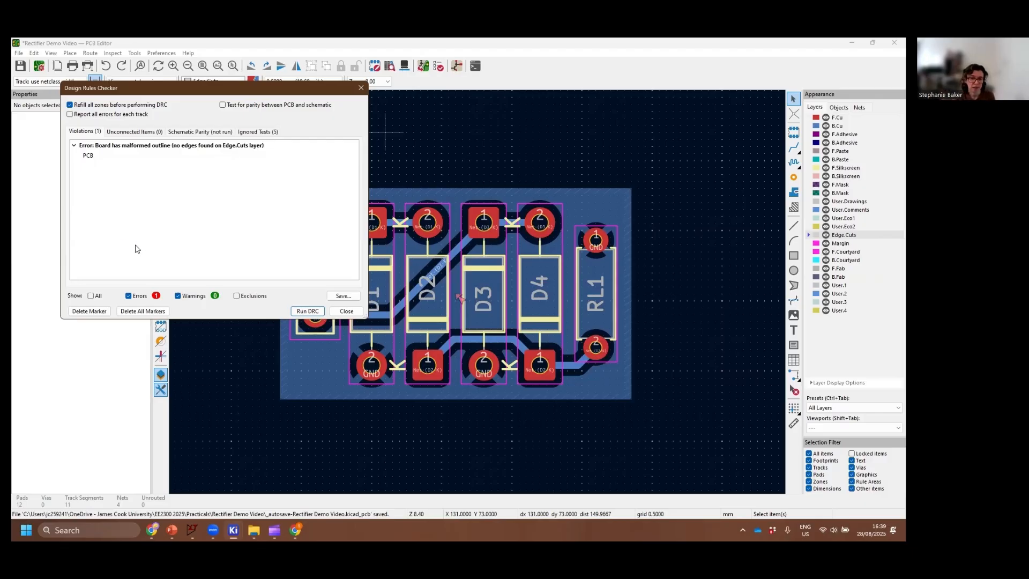
pyautogui.click(346, 310)
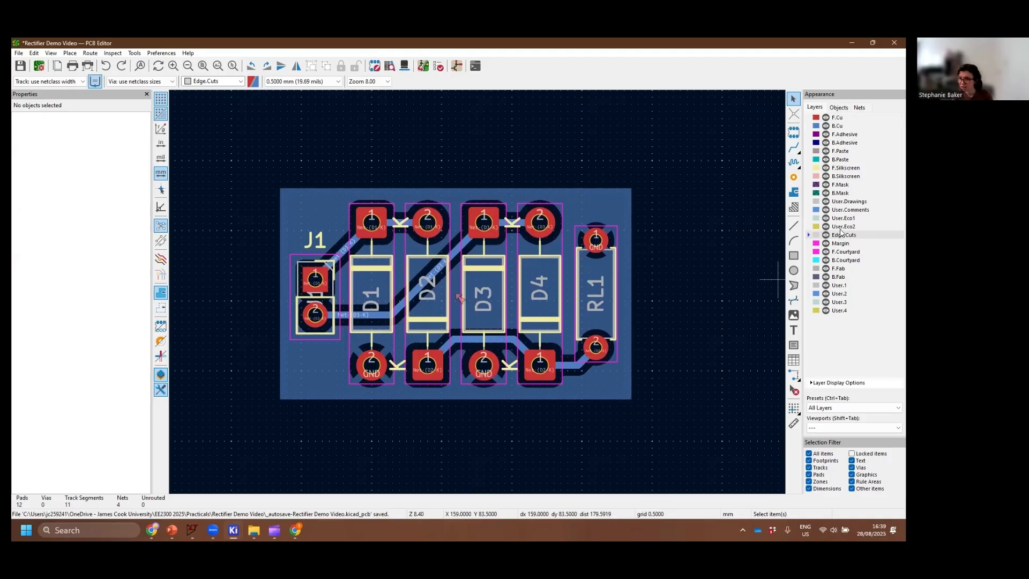
# Try to draw a rectangular board outline about 25 × 15 mm on Edge.Cuts, following the GND zone's edges
pyautogui.click(793, 255)
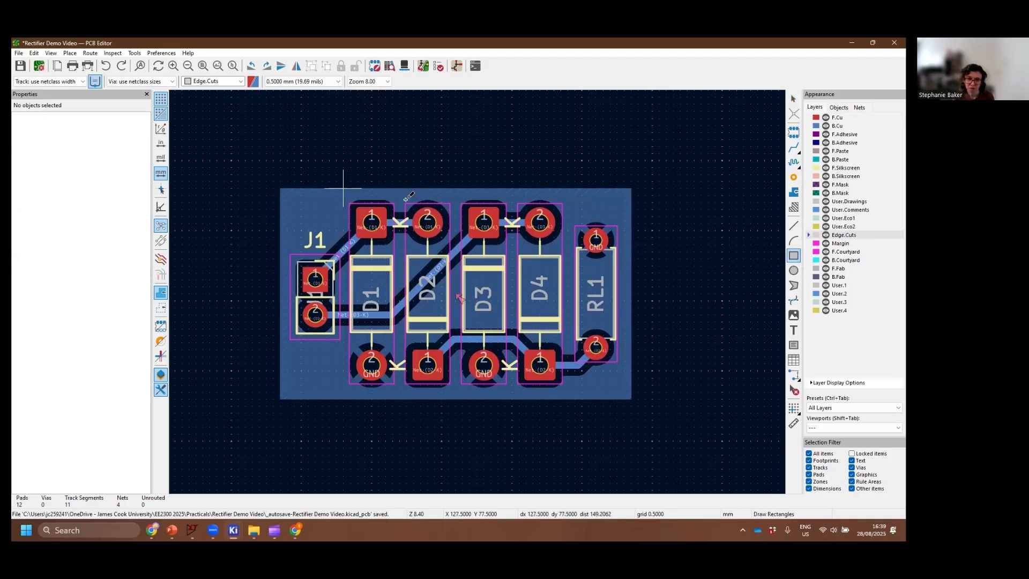
pyautogui.click(278, 189)
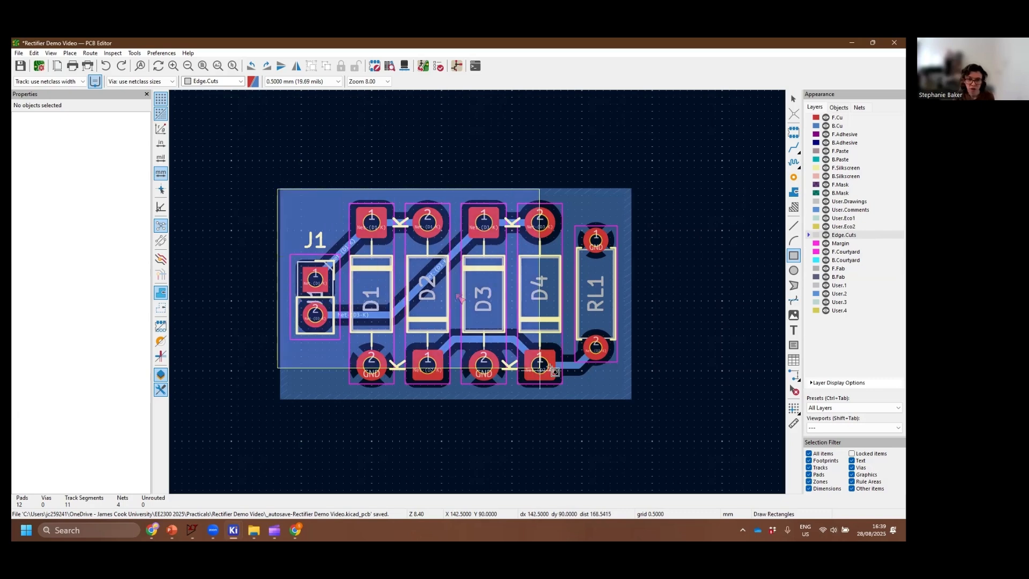
pyautogui.click(631, 398)
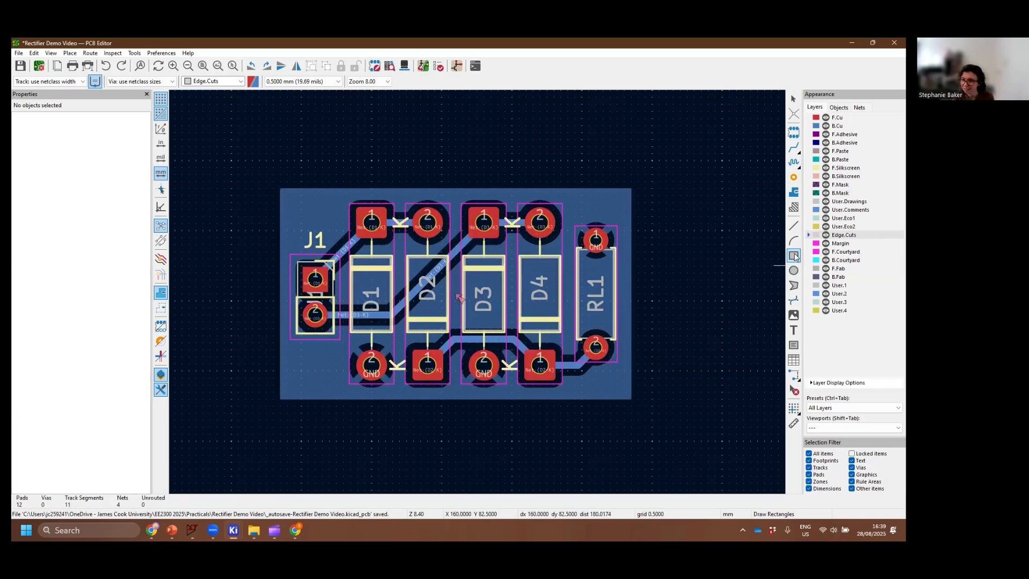
# Draw a 25 × 15 mm rectangular board outline on Edge.Cuts along the GND zone's edges and inspect the board in the 3D viewer
pyautogui.click(280, 189)
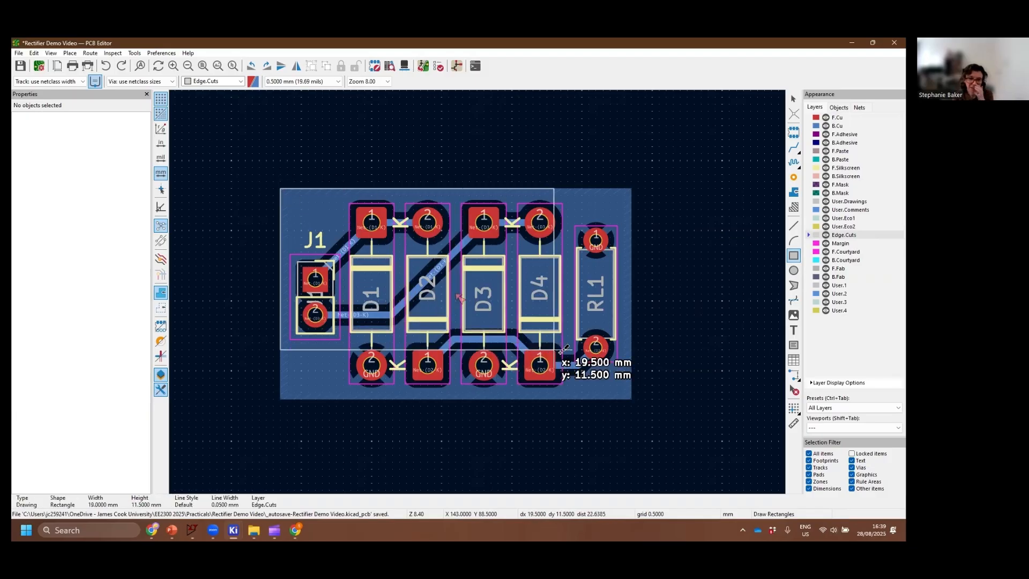
pyautogui.click(631, 399)
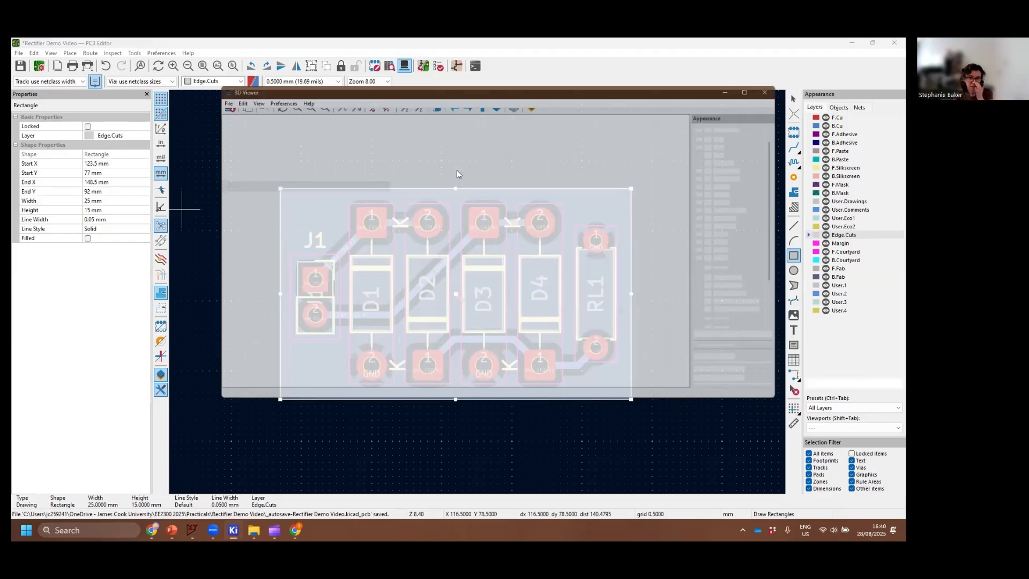
pyautogui.moveTo(521, 336); pyautogui.dragTo(632, 257)
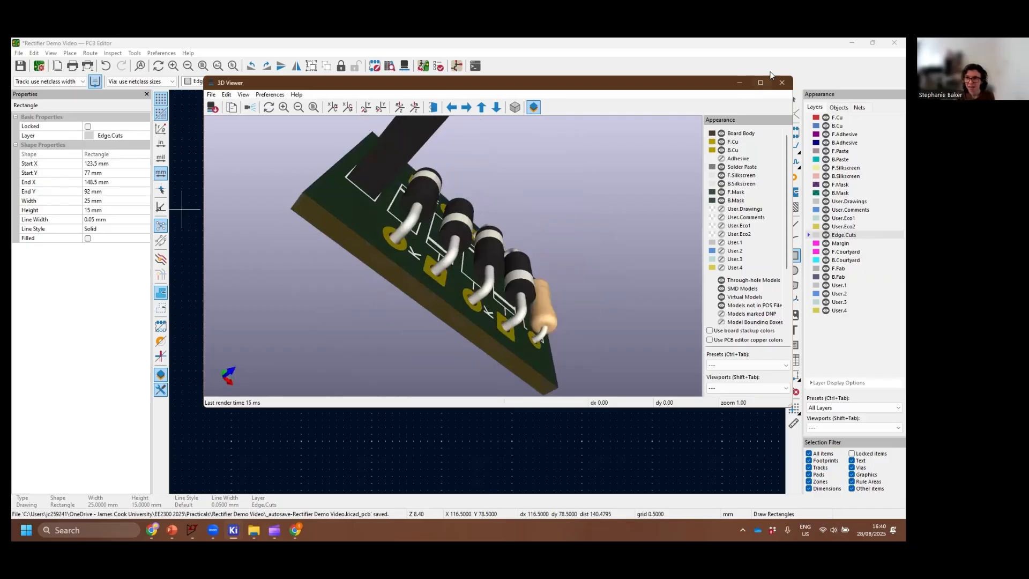
pyautogui.click(782, 82)
# Rerun the design rules check on the outlined board, review the listed violations and close the checker
pyautogui.click(439, 68)
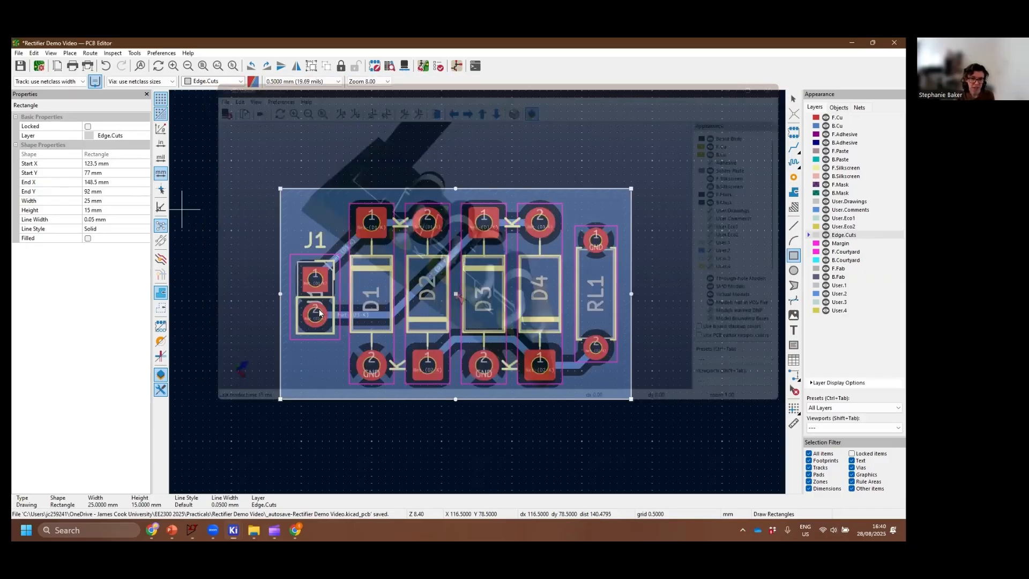
pyautogui.click(317, 311)
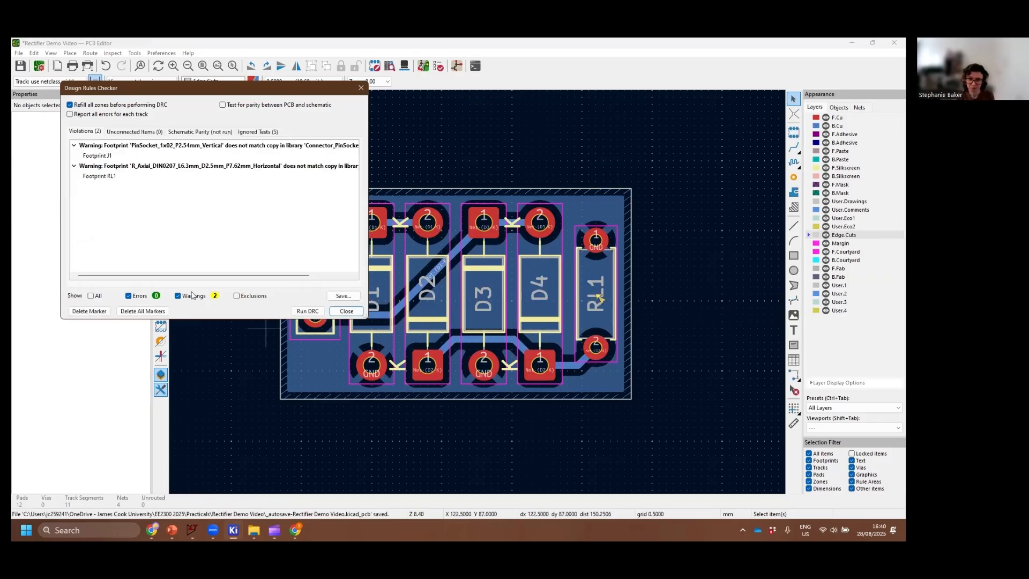
pyautogui.click(346, 310)
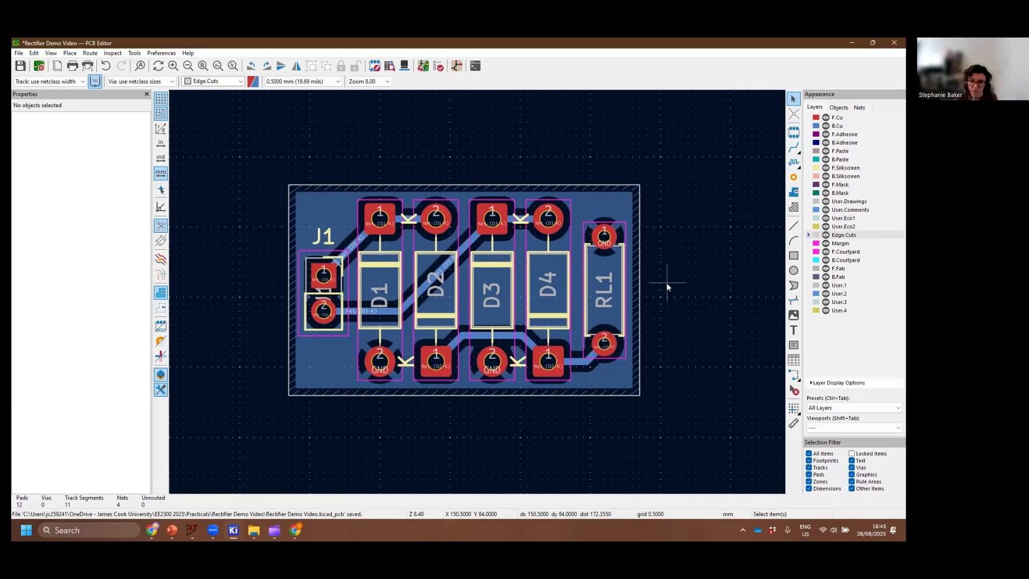
# Add the text "SB" on the F.Cu layer and place it just above the J1 label inside the board outline
pyautogui.moveTo(667, 282); pyautogui.dragTo(680, 294, button='middle')
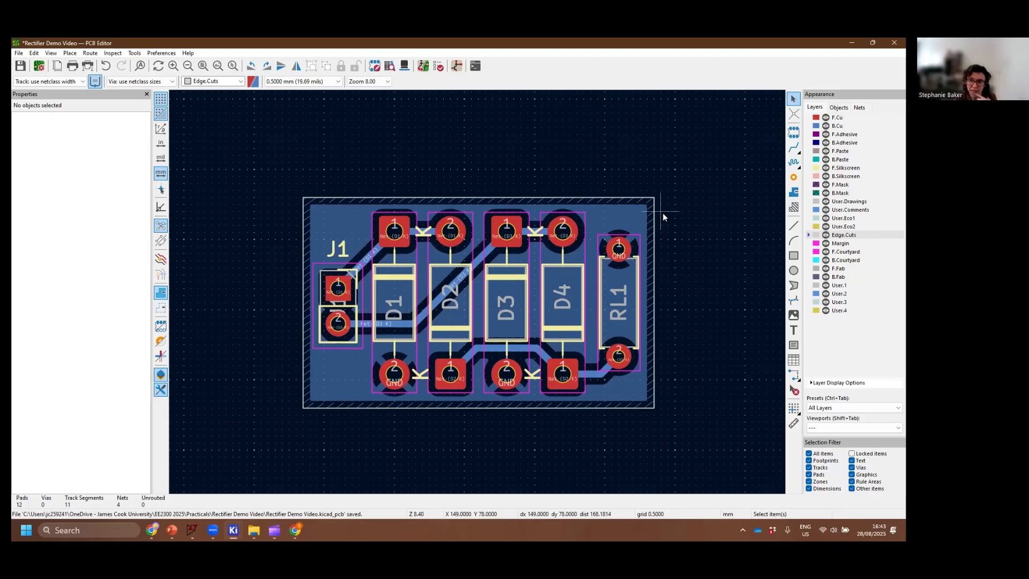
pyautogui.click(859, 118)
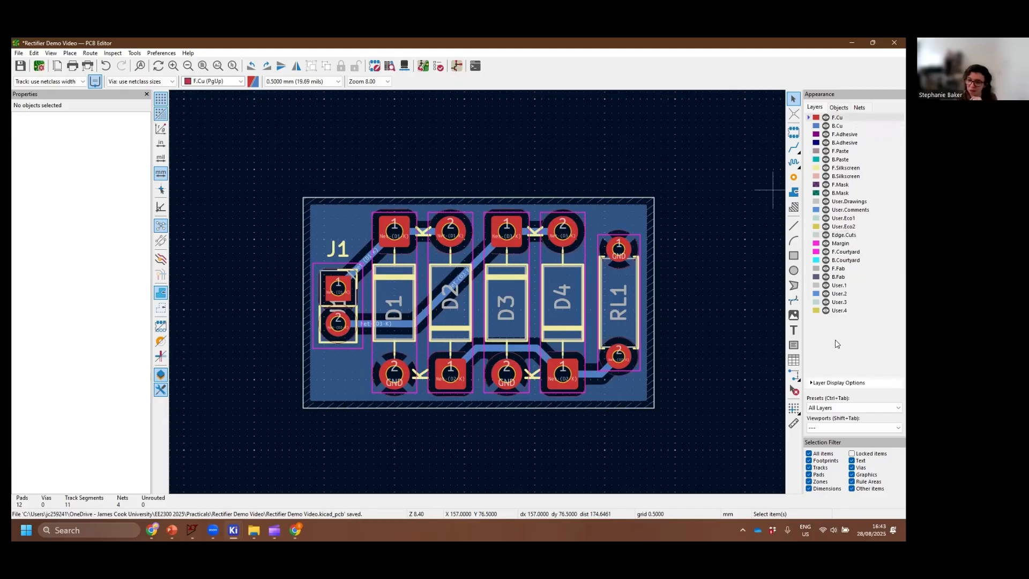
pyautogui.click(793, 330)
pyautogui.click(782, 332)
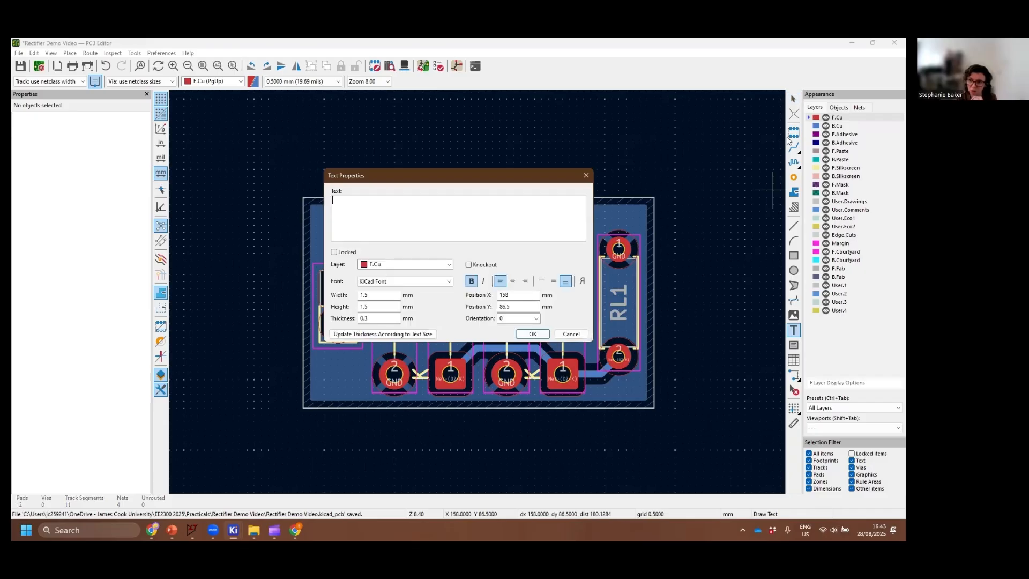
pyautogui.write('SB')
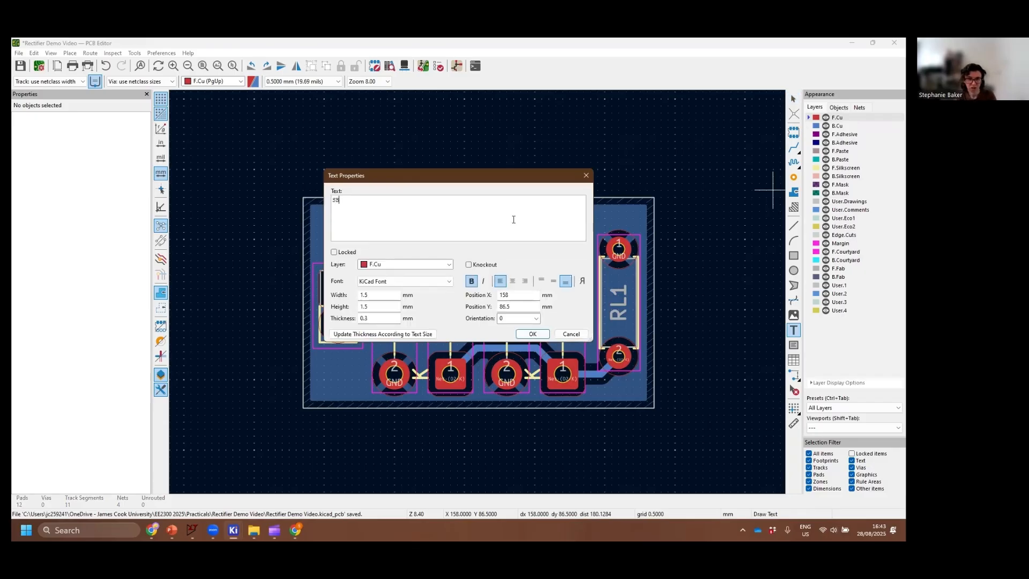
pyautogui.click(544, 335)
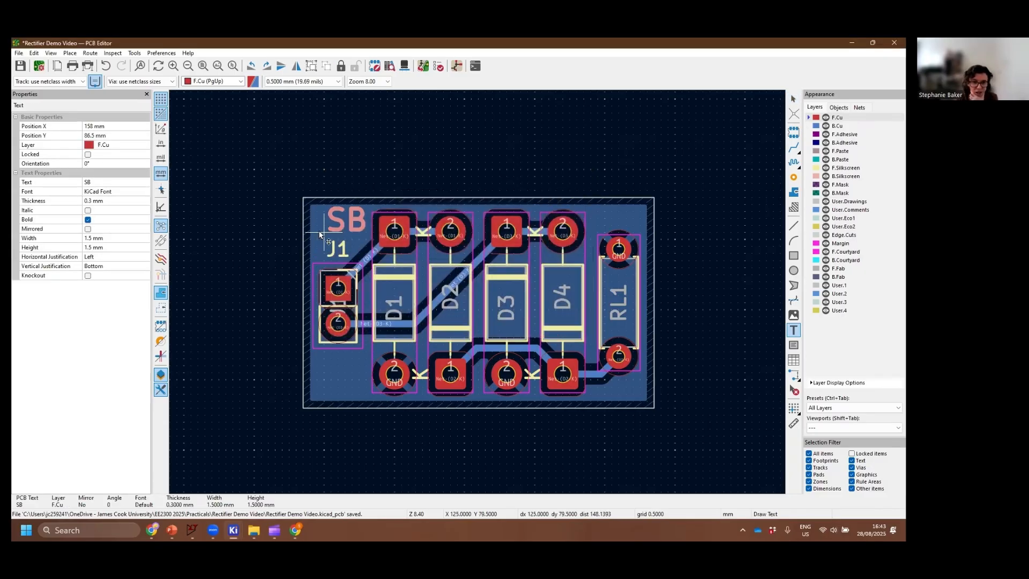
pyautogui.click(320, 240)
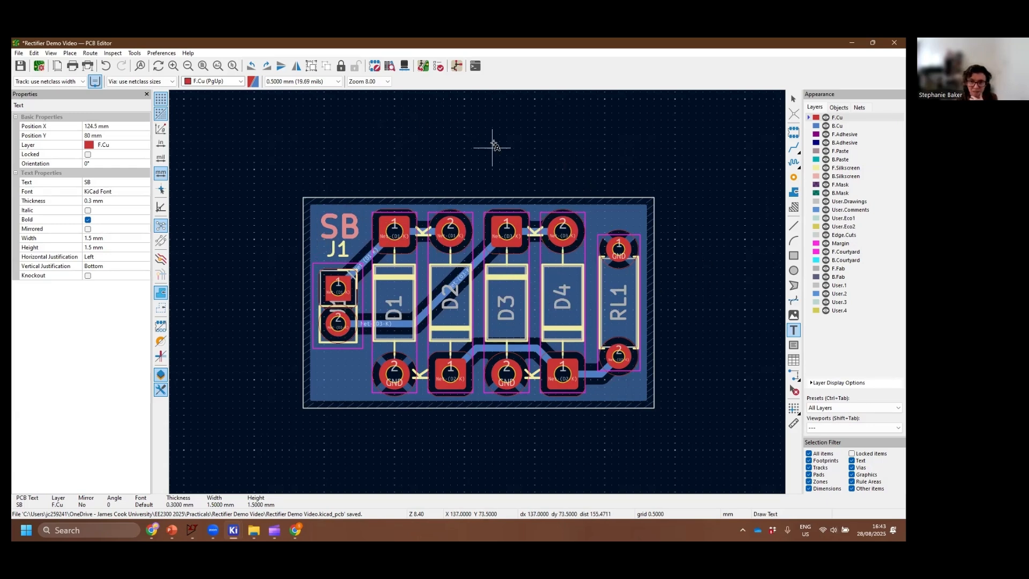
# Examine the board with its copper text from several angles in the 3D viewer and close the viewer
pyautogui.click(408, 68)
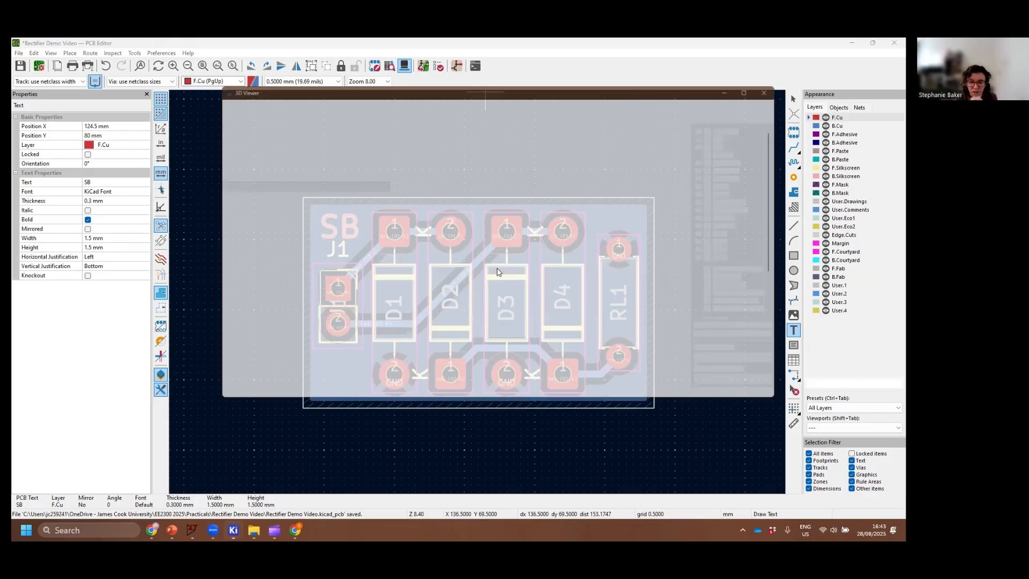
pyautogui.moveTo(337, 327); pyautogui.dragTo(350, 310)
pyautogui.moveTo(512, 316); pyautogui.dragTo(557, 284)
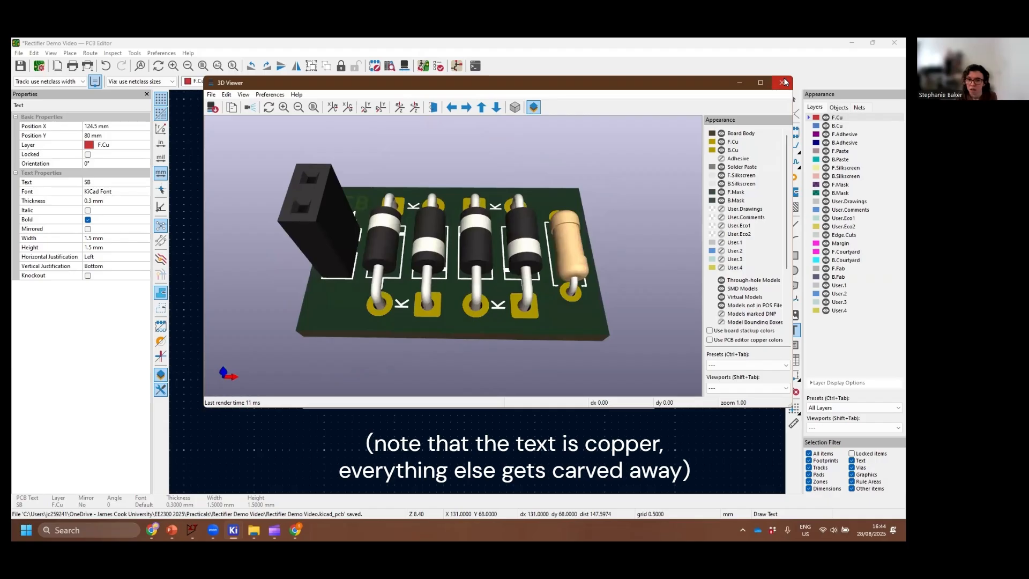
pyautogui.click(783, 82)
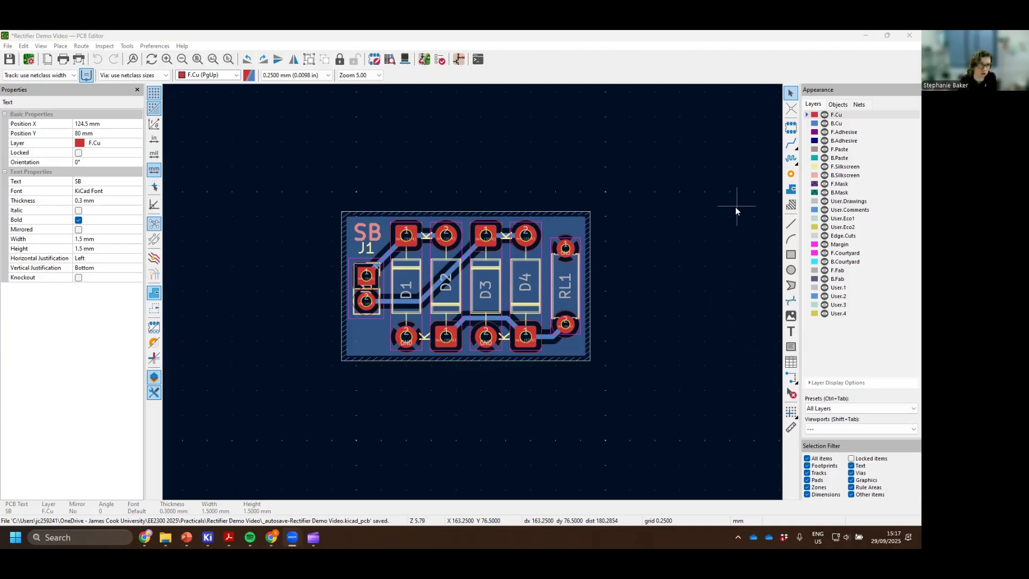
# Open the Gerber plot settings to produce the board's fabrication outputs
pyautogui.click(8, 47)
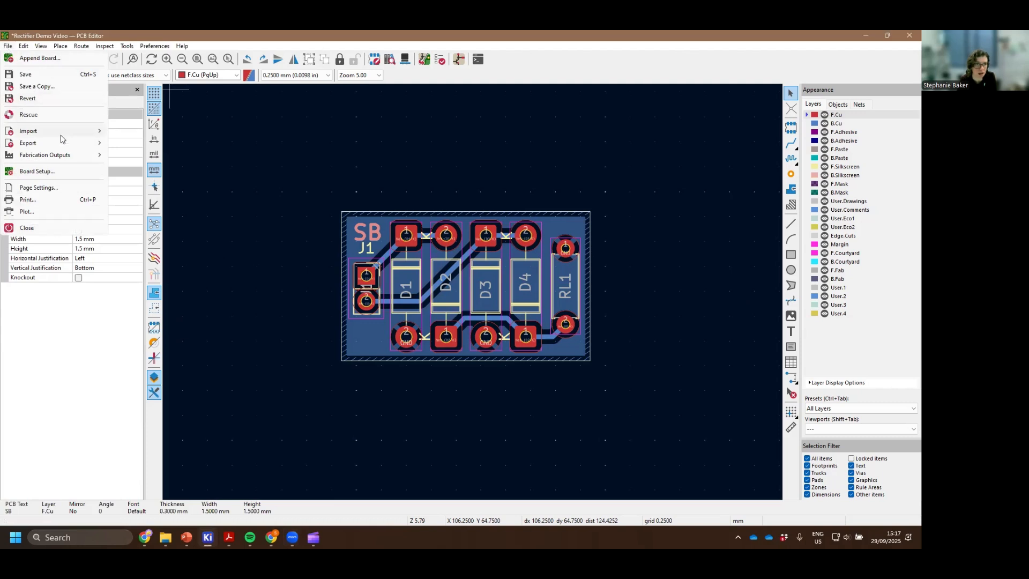
pyautogui.moveTo(69, 156)
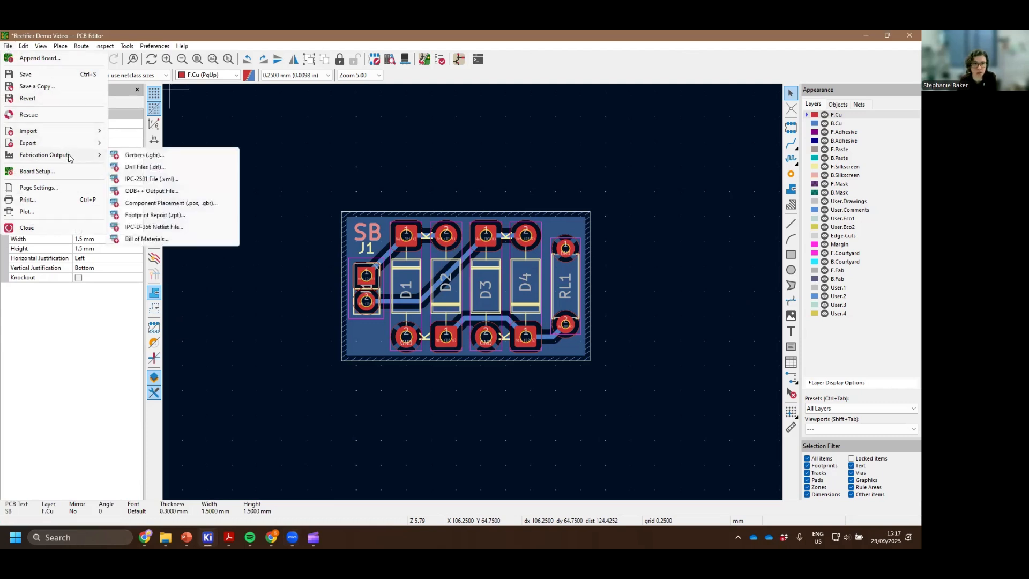
pyautogui.click(136, 156)
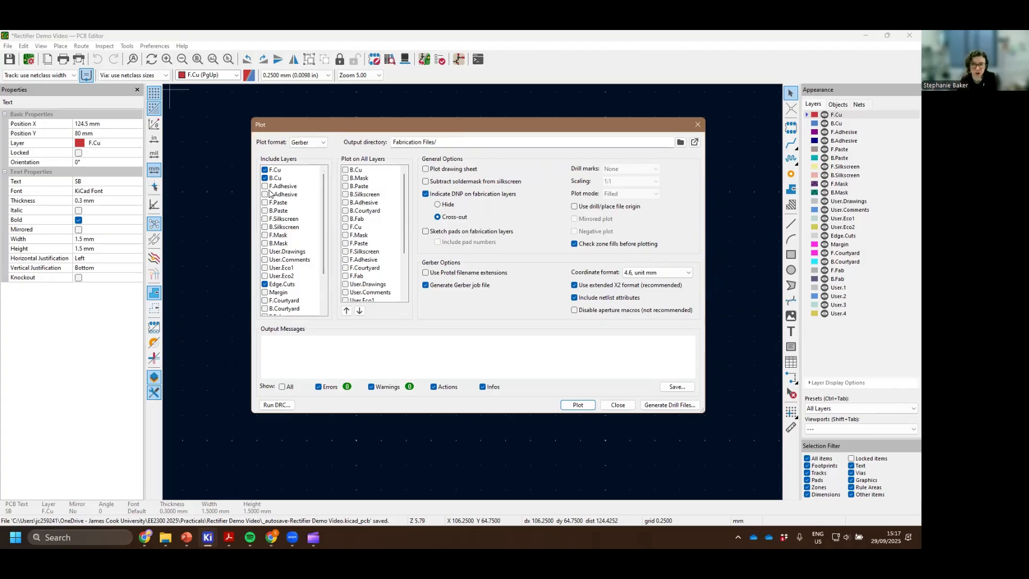
pyautogui.click(265, 219)
pyautogui.click(264, 227)
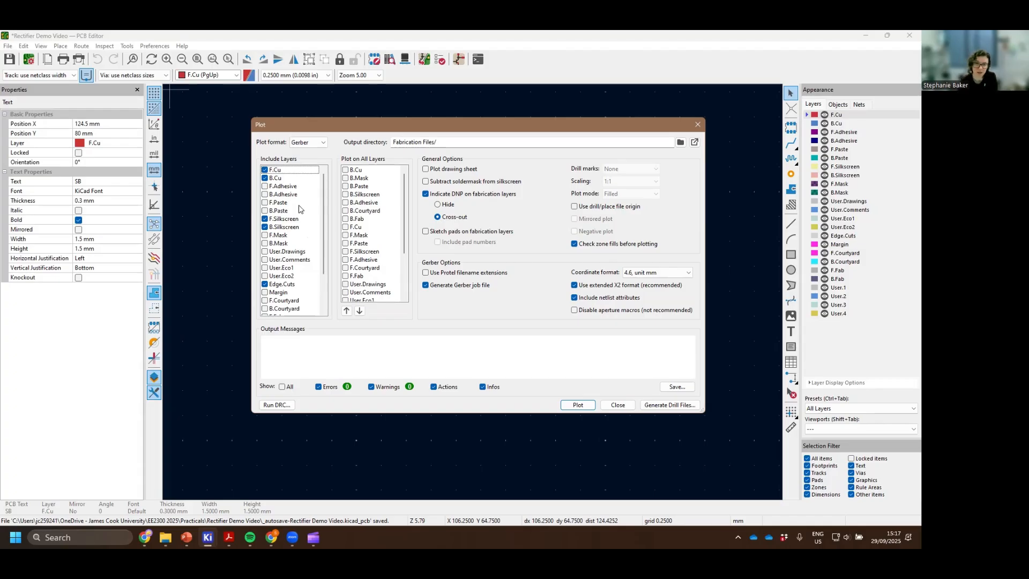
pyautogui.click(264, 219)
pyautogui.click(265, 227)
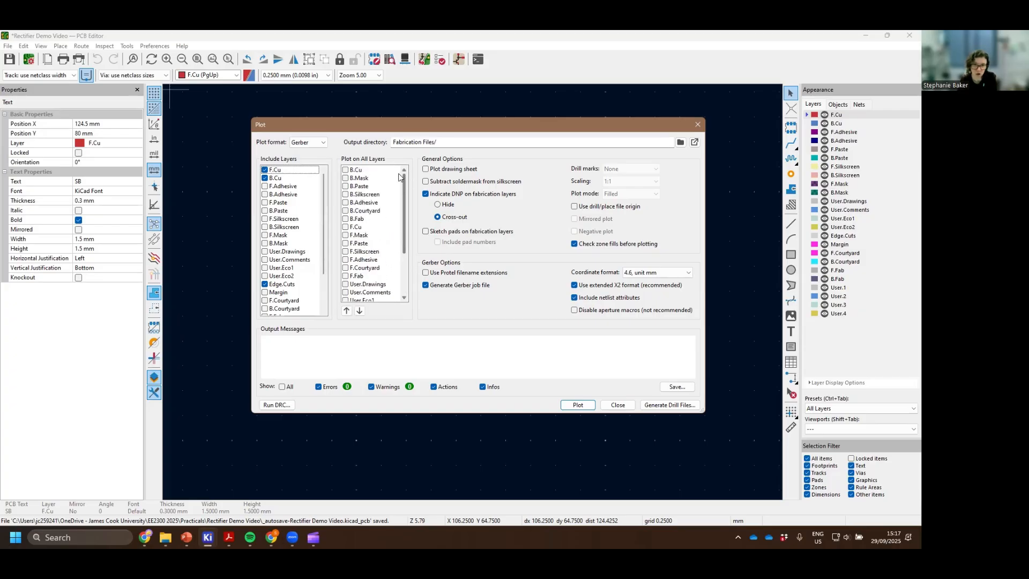
# Set the plot output directory to the project's Fabrication Files folder, using a relative path
pyautogui.click(681, 143)
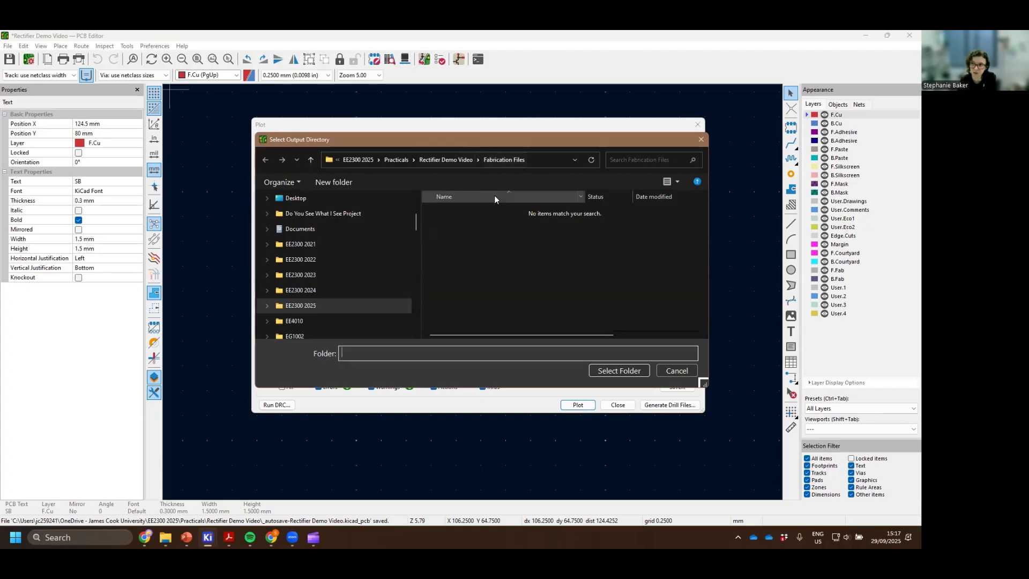
pyautogui.click(622, 370)
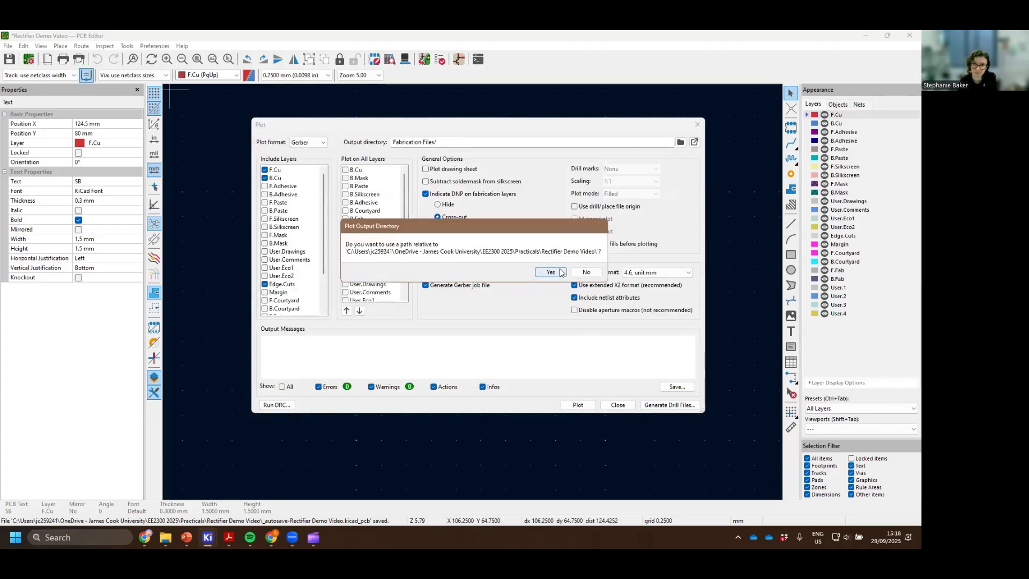
pyautogui.click(557, 270)
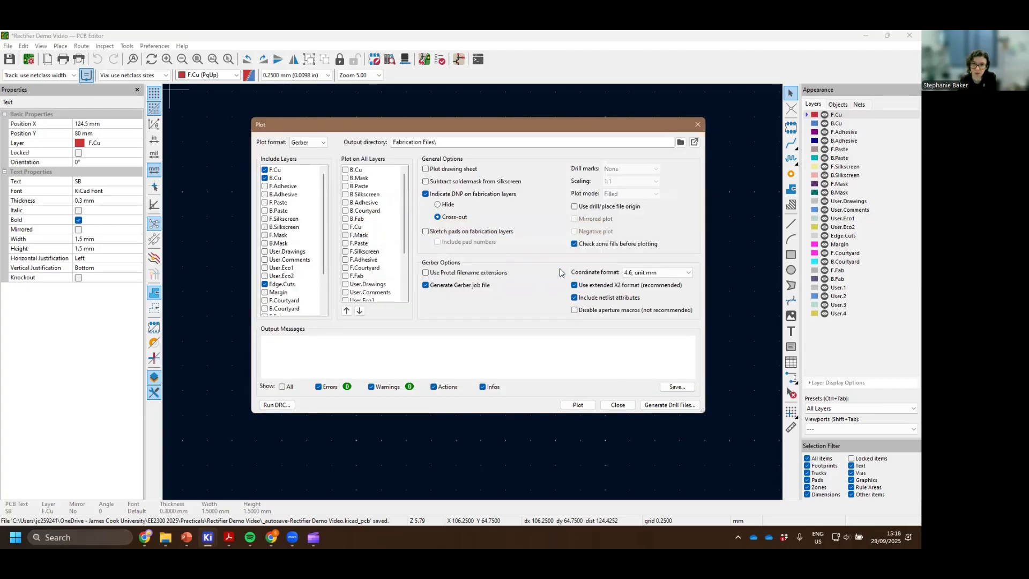
# Plot the F.Cu, B.Cu and Edge.Cuts Gerber files and generate the board's drill files
pyautogui.click(576, 404)
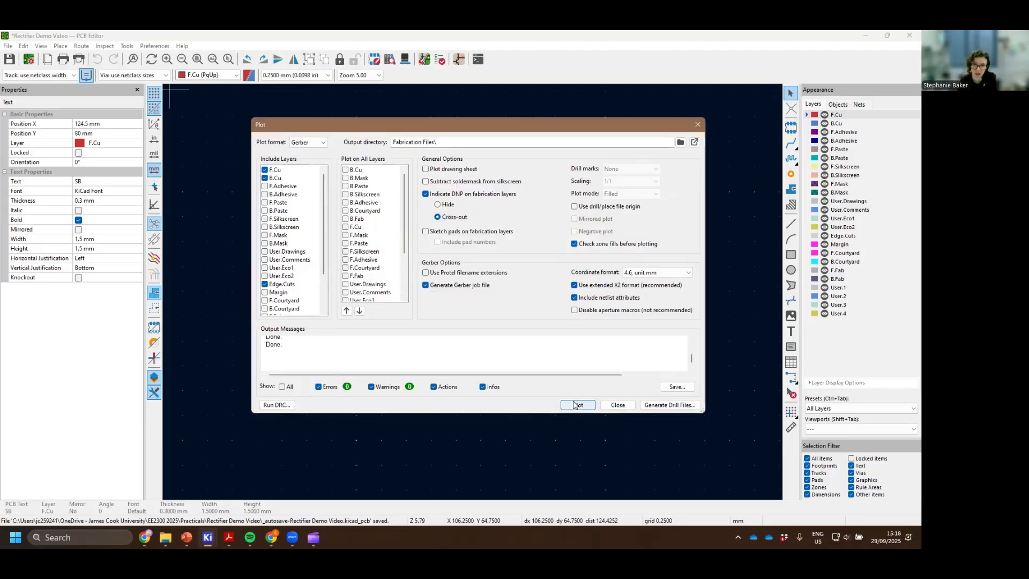
pyautogui.click(654, 406)
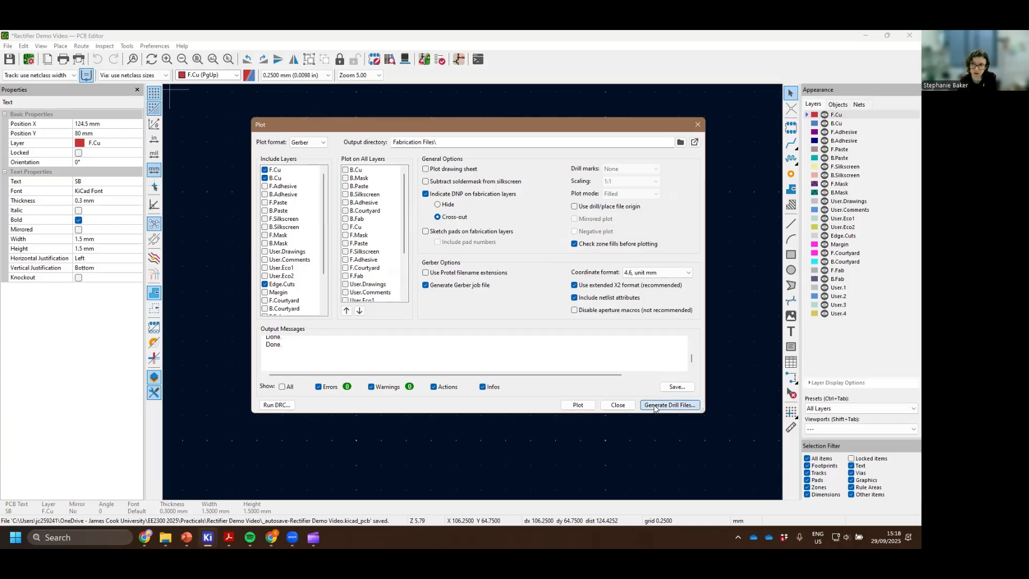
pyautogui.click(545, 347)
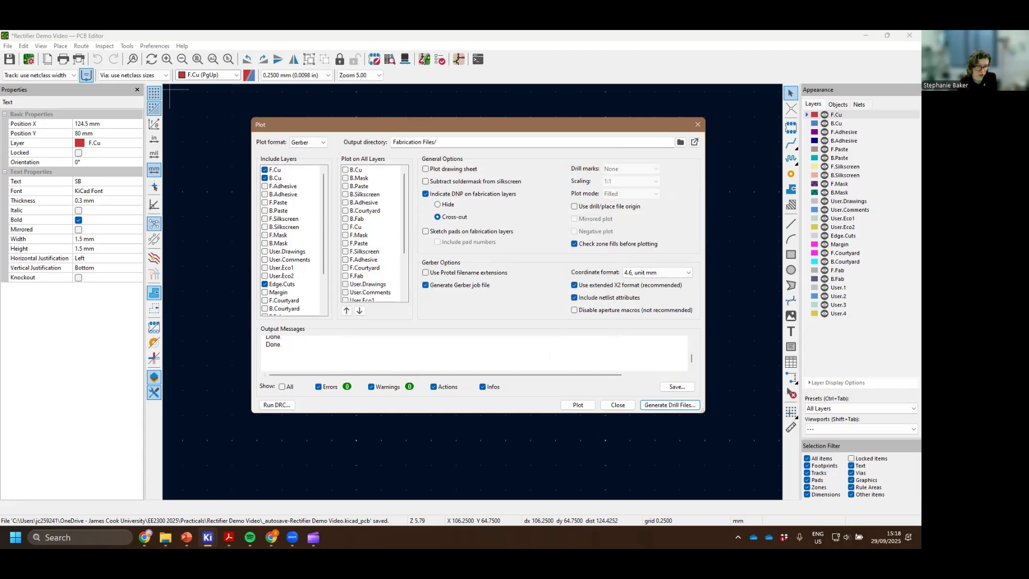
# Switch to File Explorer and open the Fabrication Files folder to check the generated Gerber and drill files
pyautogui.moveTo(166, 537)
pyautogui.click(153, 493)
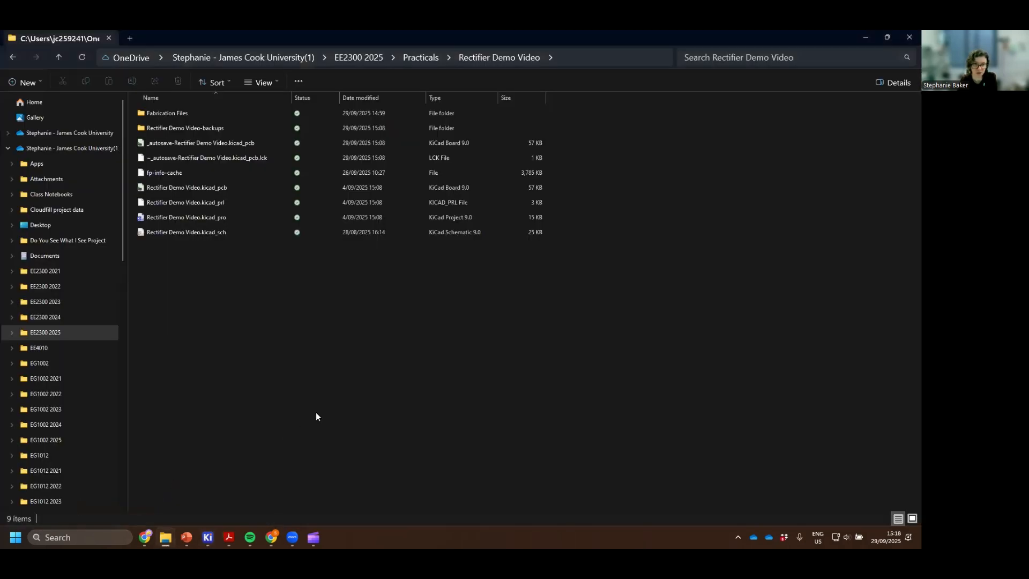
pyautogui.click(240, 114)
pyautogui.doubleClick(239, 112)
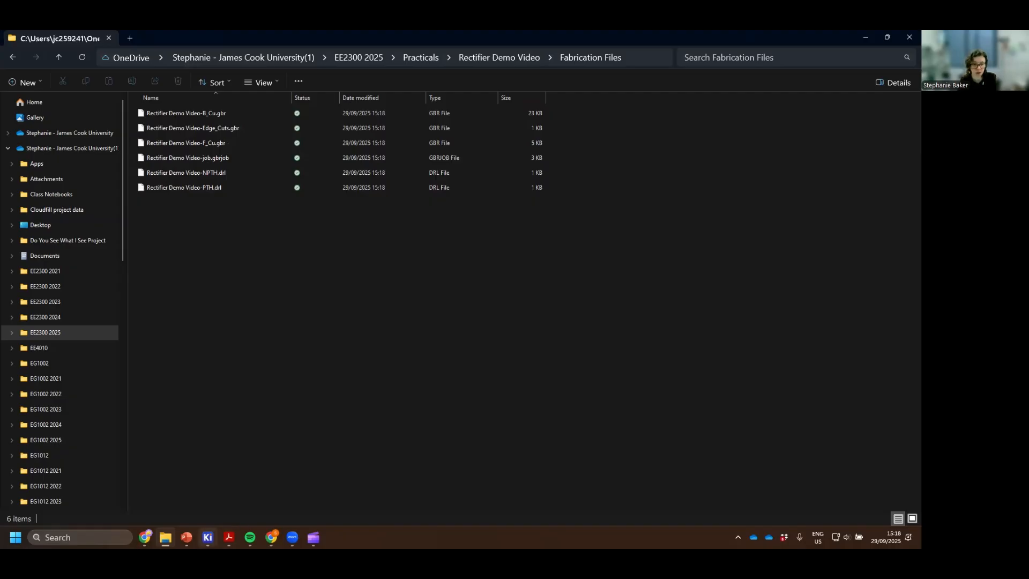
# Switch back to the KiCad PCB Editor and close the plot settings
pyautogui.moveTo(207, 537)
pyautogui.click(301, 455)
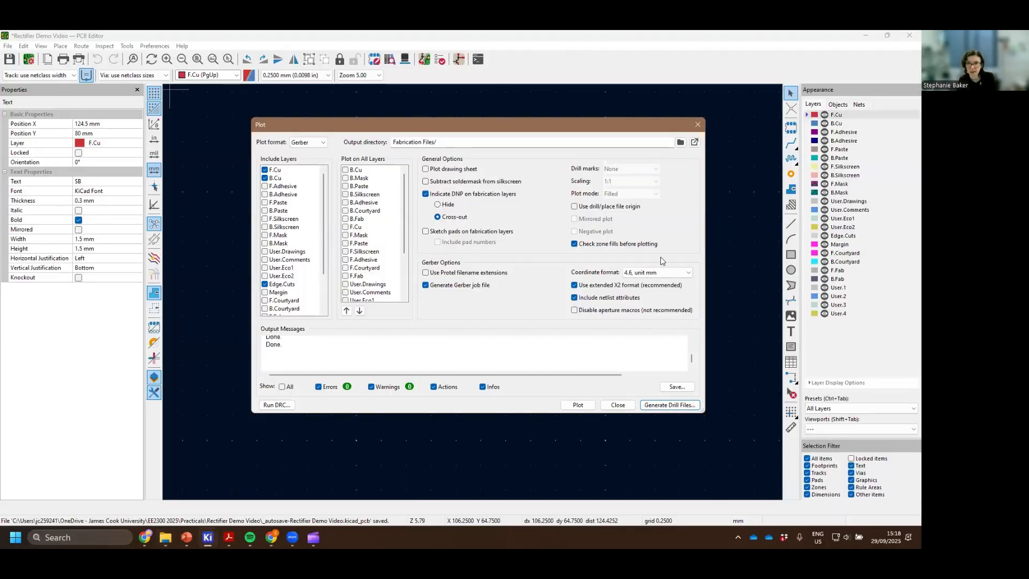
pyautogui.click(694, 122)
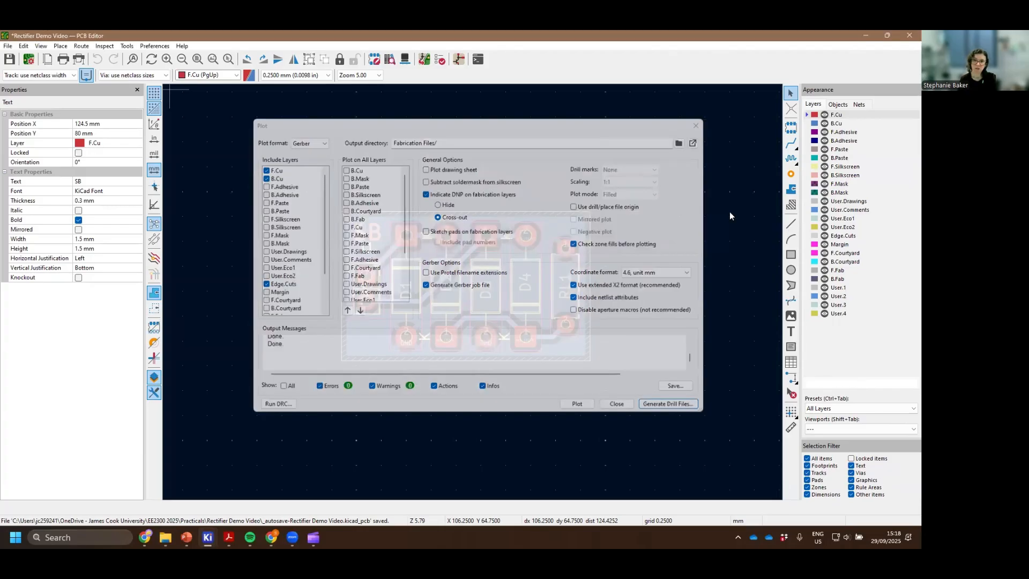